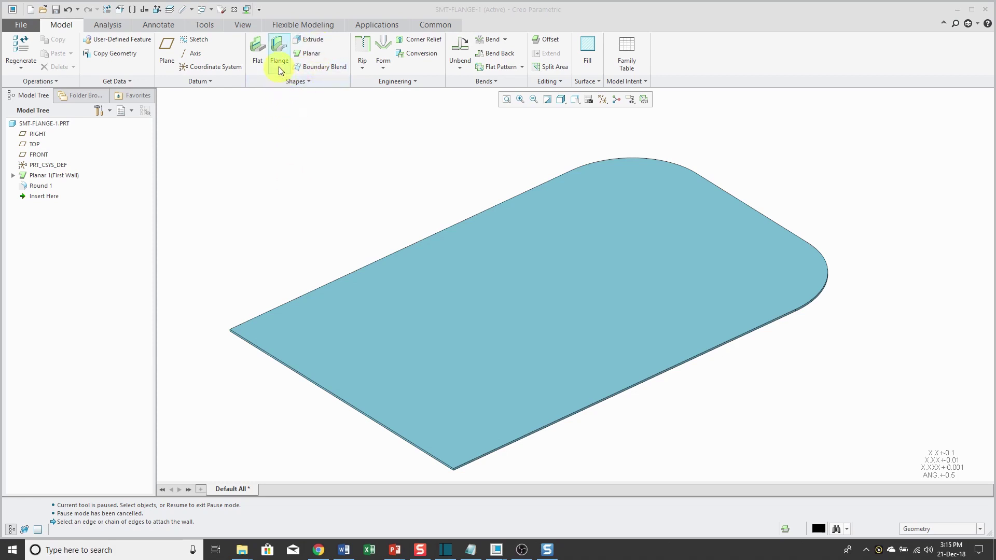
- Start a Flange wall feature on the planar sheet metal plate
click(292, 82)
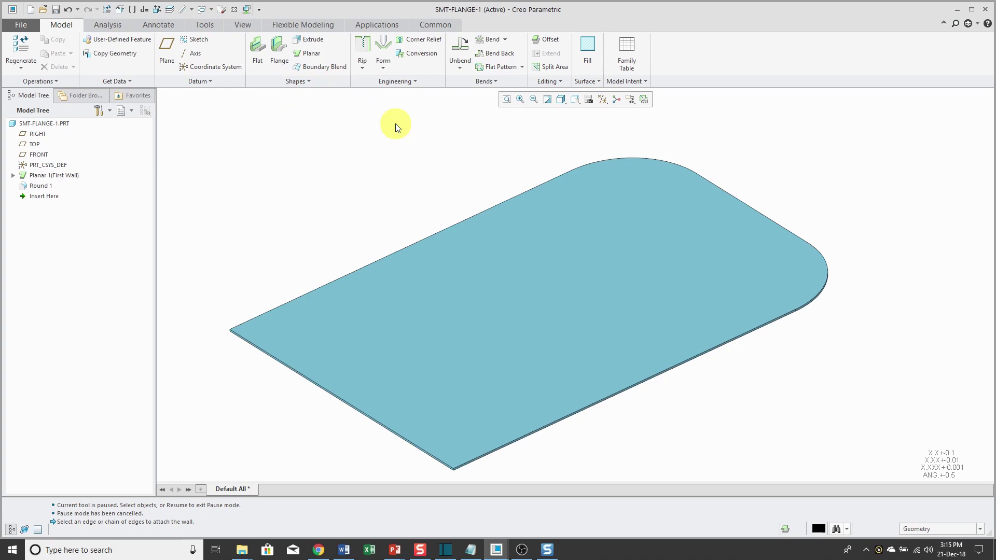
click(279, 57)
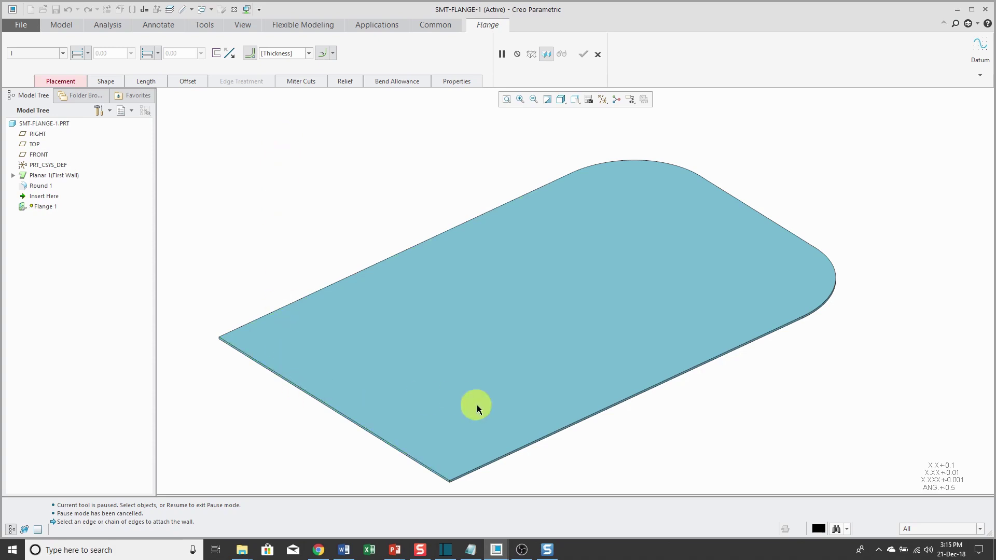
- Try attaching the flange to the long front edge, adjoining rounded corner and short straight edge, and clear the edge selection
click(500, 459)
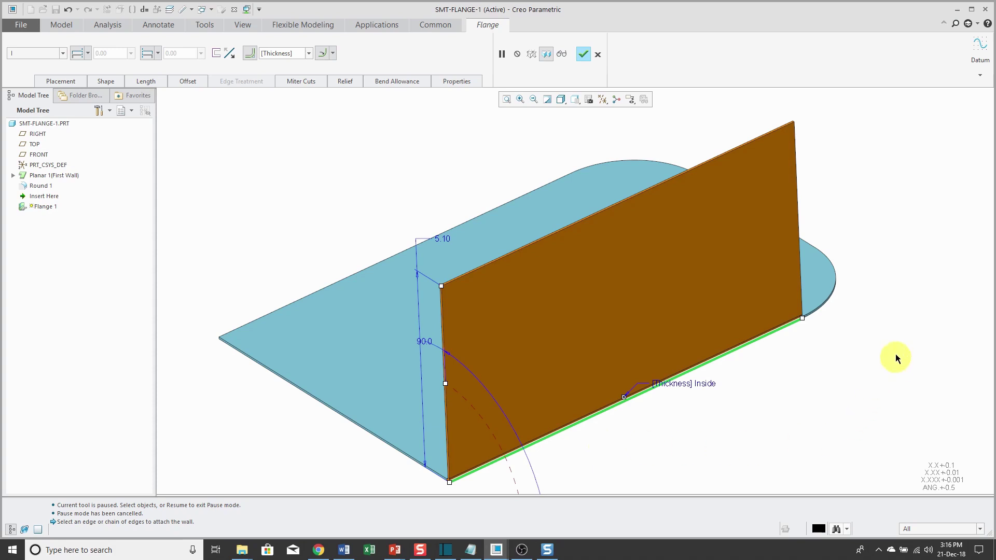
shift+click(823, 306)
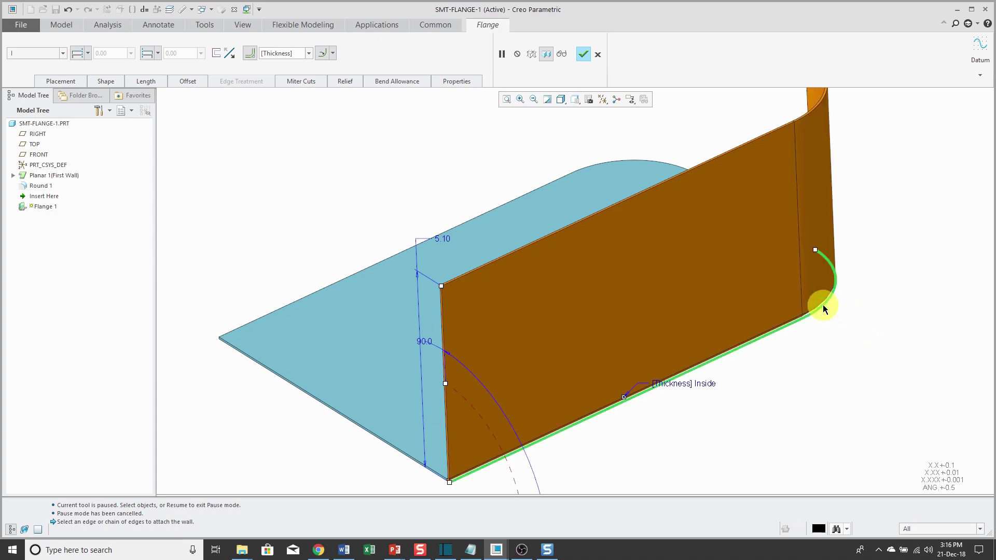
shift+click(397, 451)
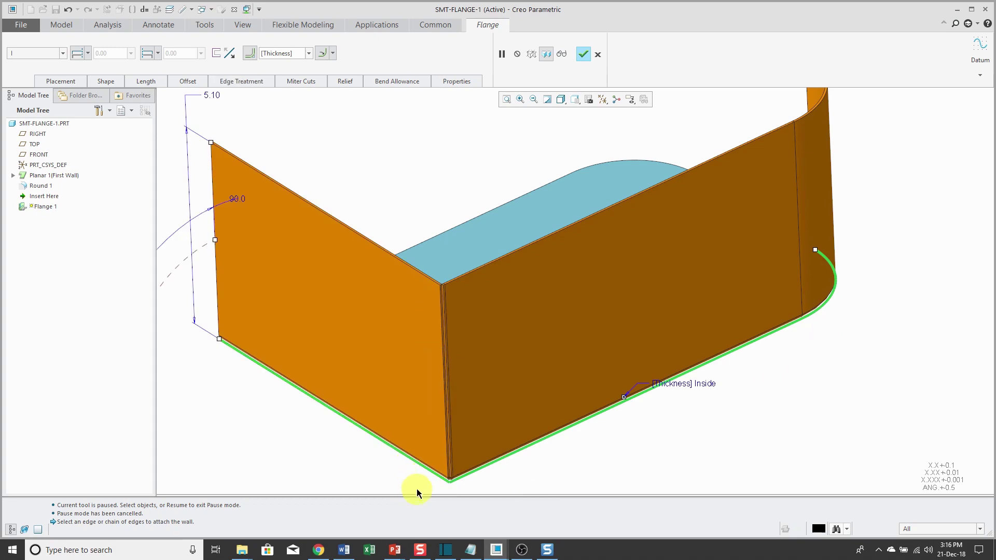
right_click(747, 393)
click(760, 391)
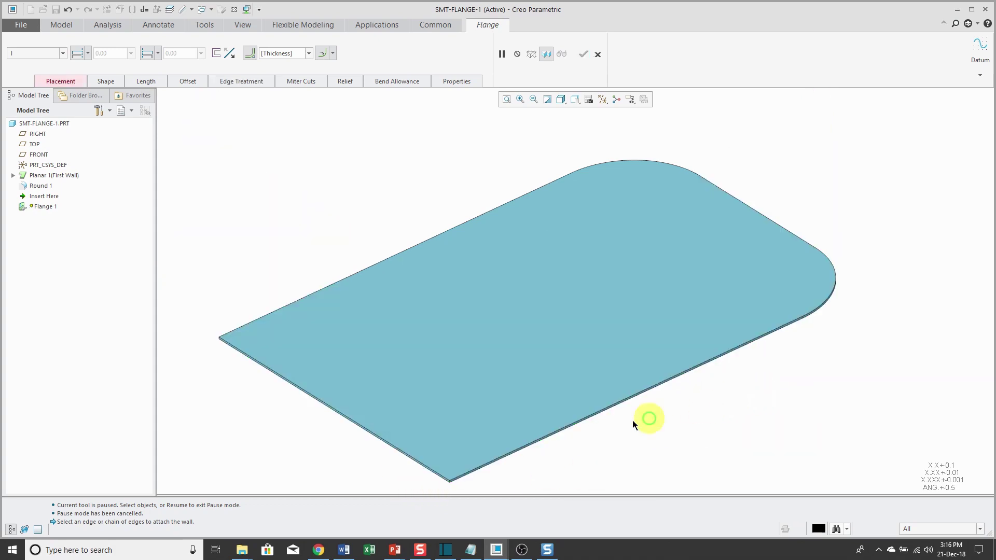
- Try extending the flange from the long front edge along the tangent chain around the rounded corners, and undo that extension
click(480, 469)
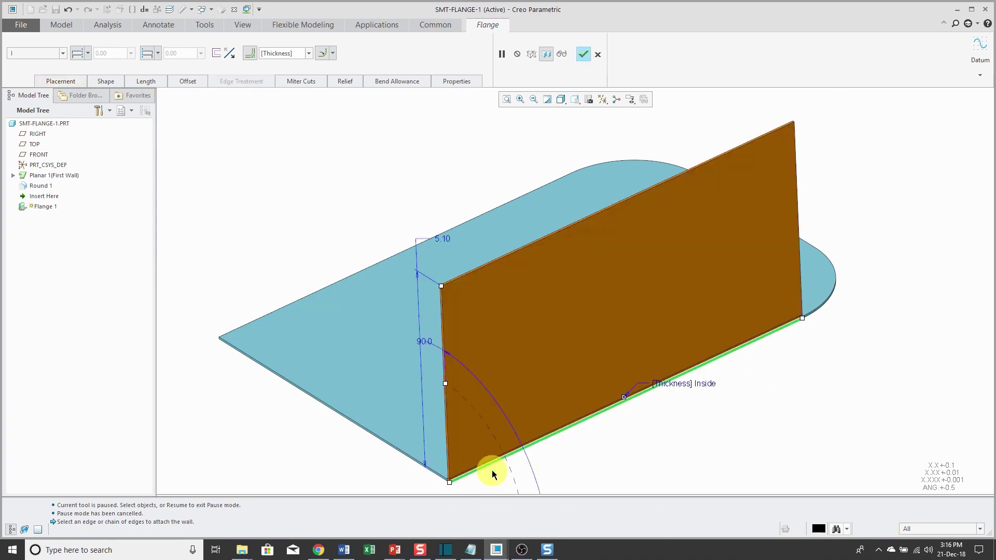
click(632, 161)
scroll(681, 413, up, 2)
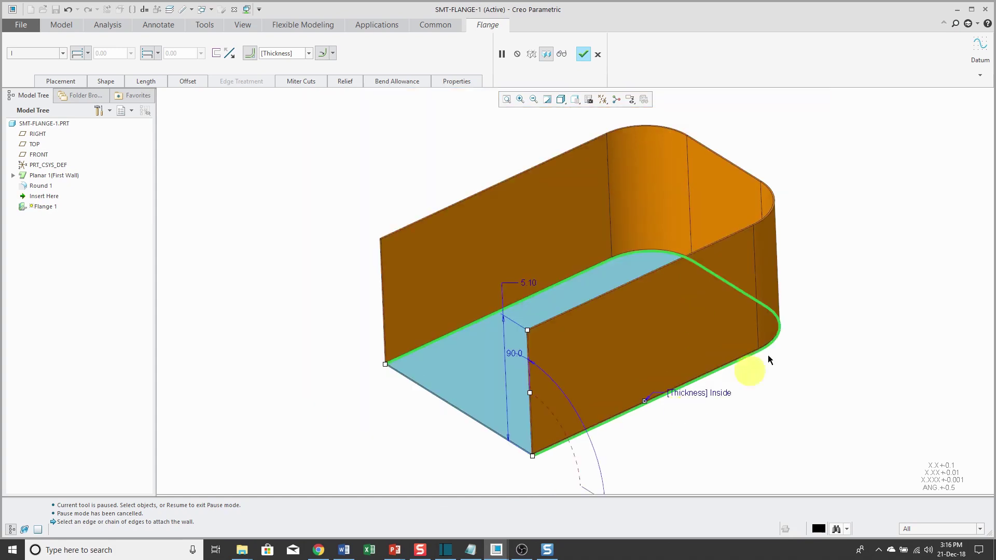
click(68, 10)
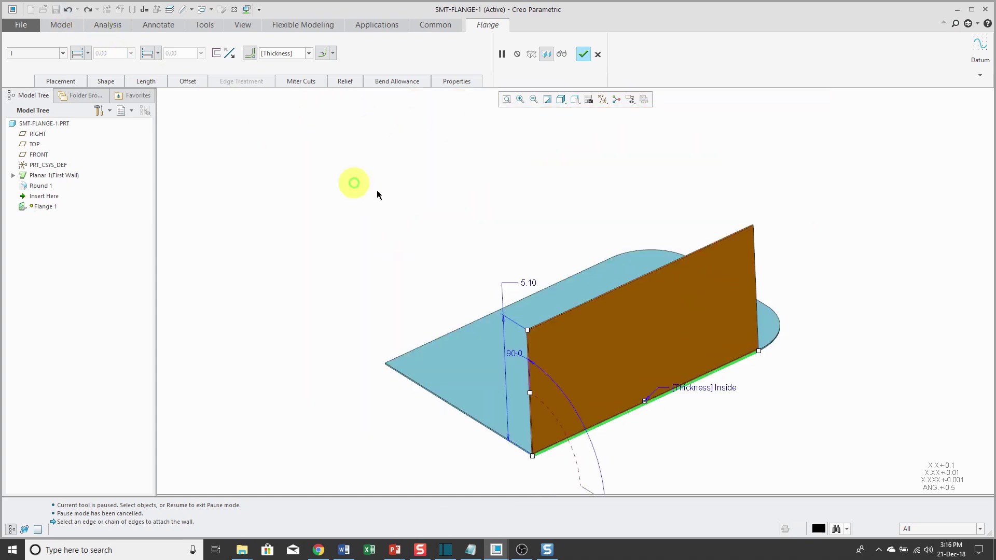
- Try extending the flange to the surface loop around the whole plate, and clear the edge selection
scroll(647, 262, down, 2)
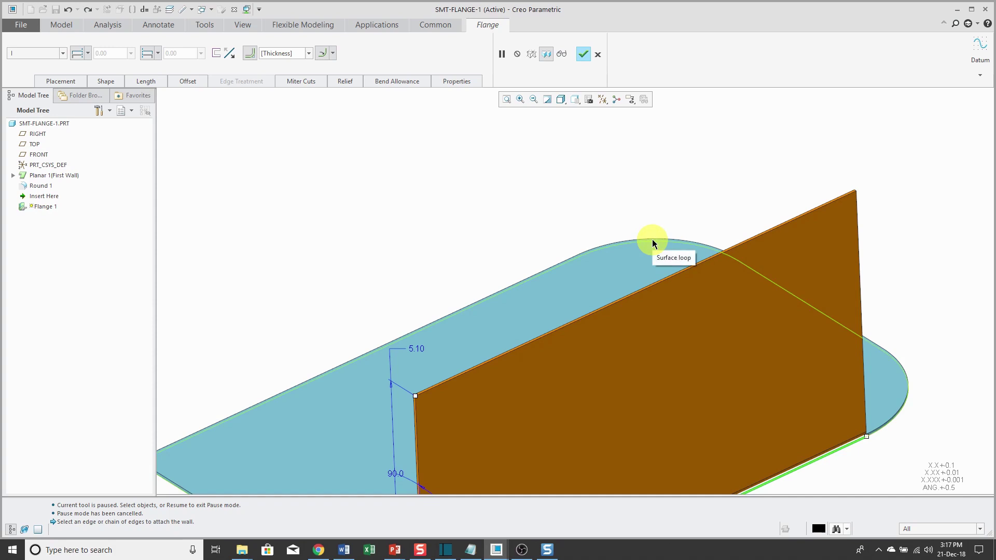
scroll(675, 204, up, 2)
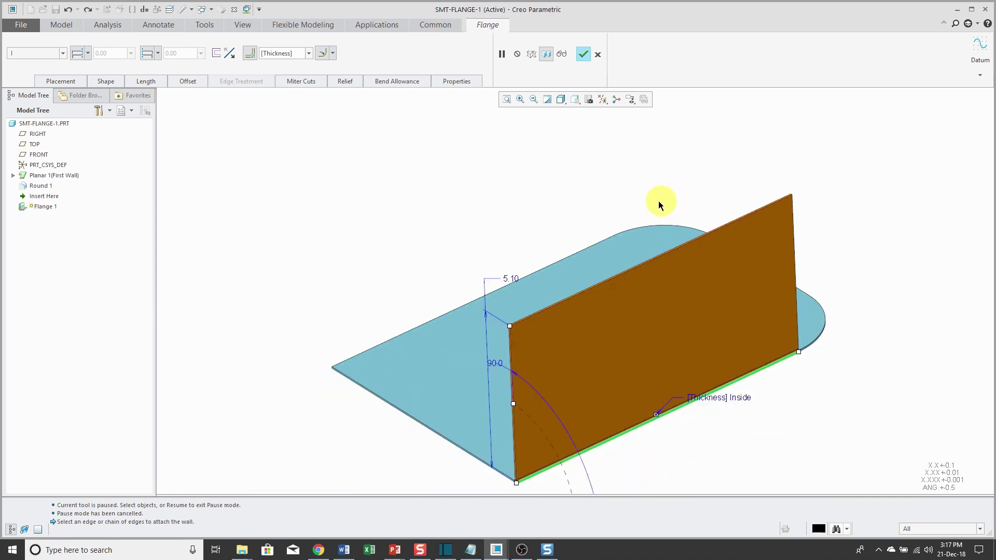
click(621, 269)
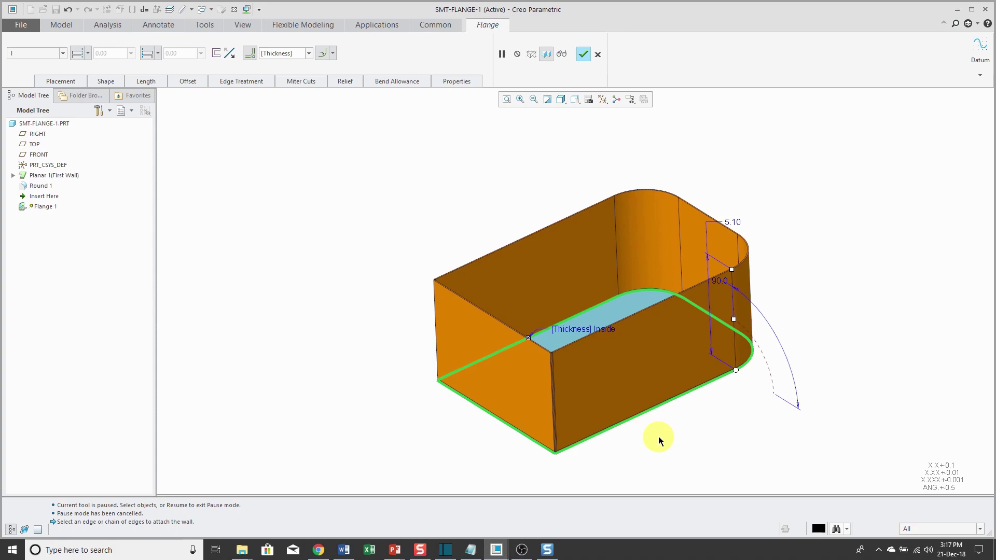
right_click(658, 437)
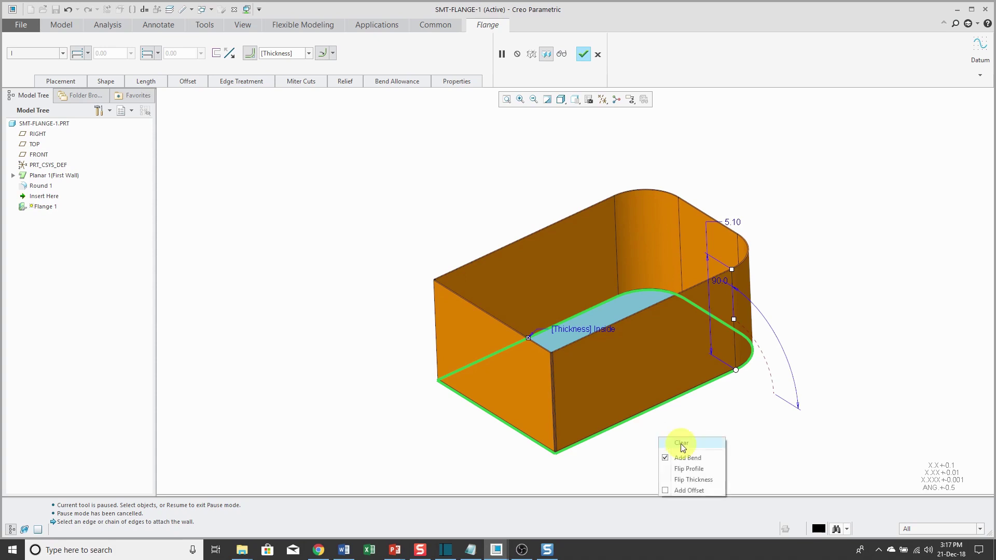
click(680, 443)
- Attach the flange to only the long straight front edge of the plate
scroll(638, 428, up, 3)
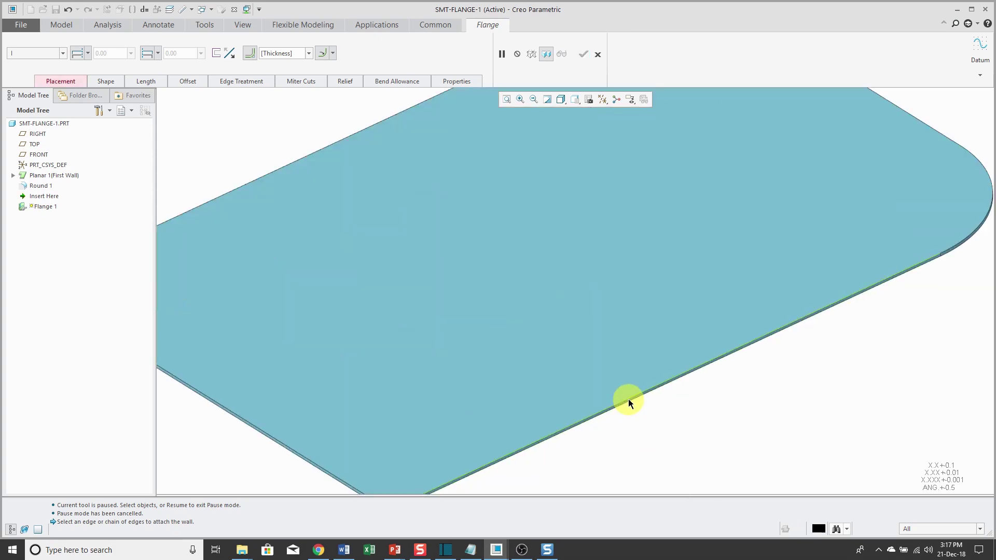
click(630, 403)
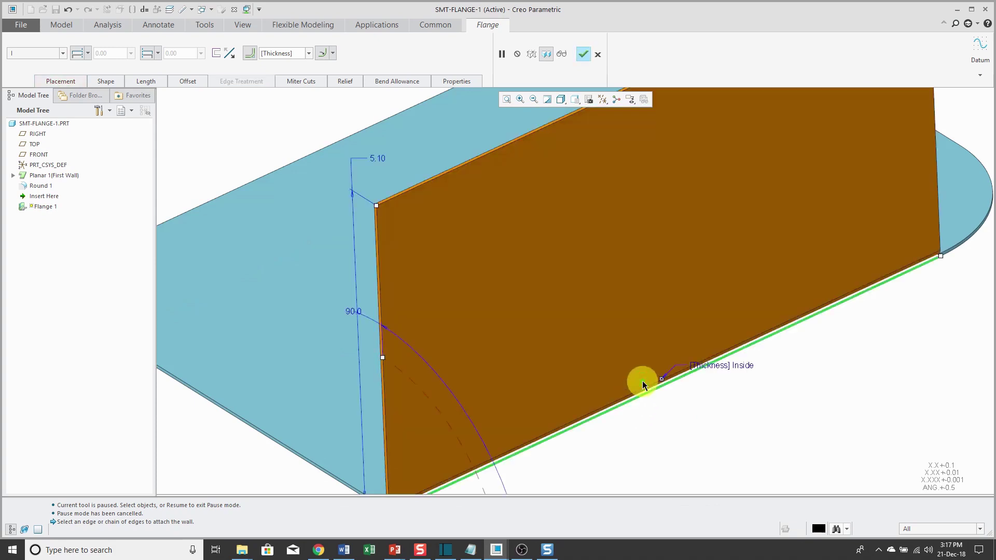
scroll(641, 382, down, 3)
shift+middle_drag(661, 430, 608, 400)
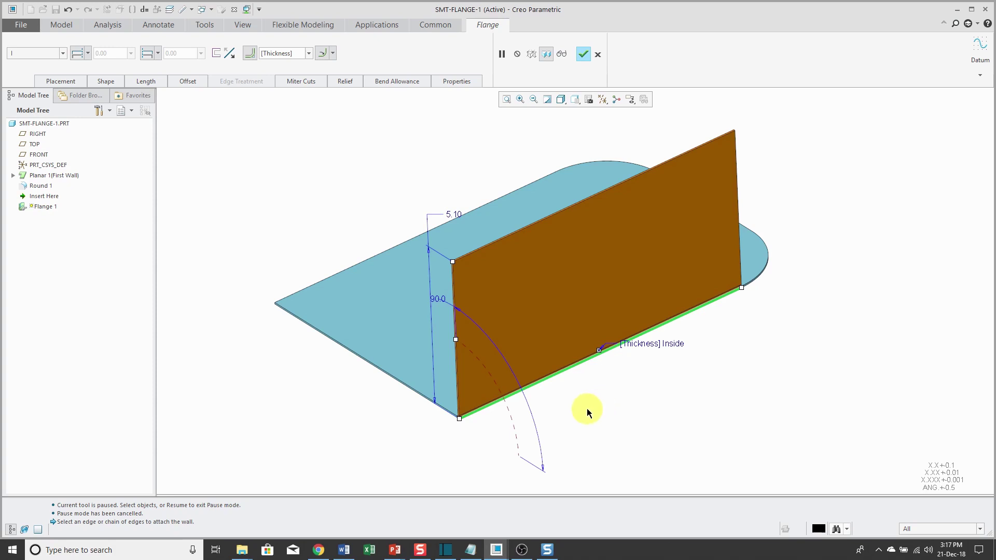
- Reshape the flange freehand to a height of about 3.94 and an angle of 80 degrees, with its near end trimmed by about 1.13
drag(453, 261, 454, 299)
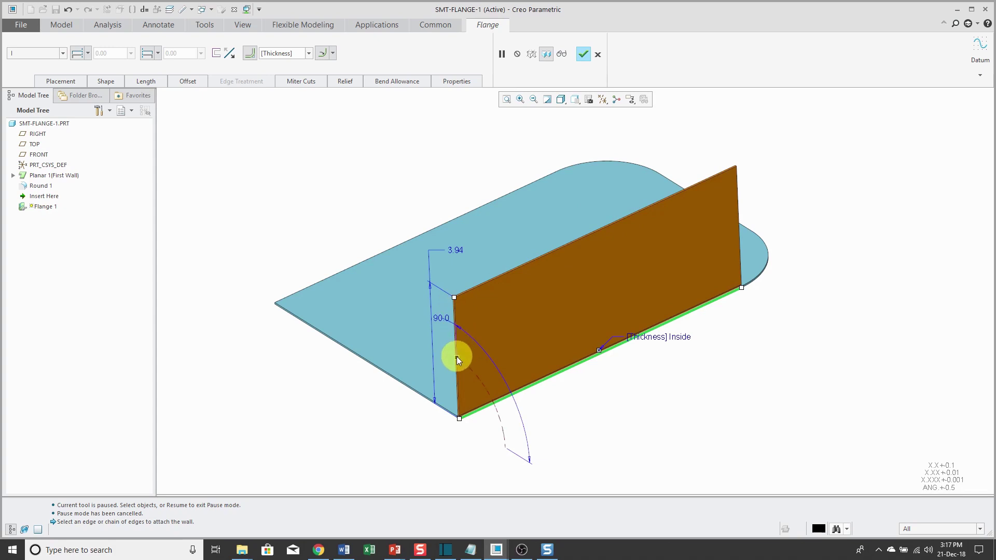
drag(456, 358, 466, 359)
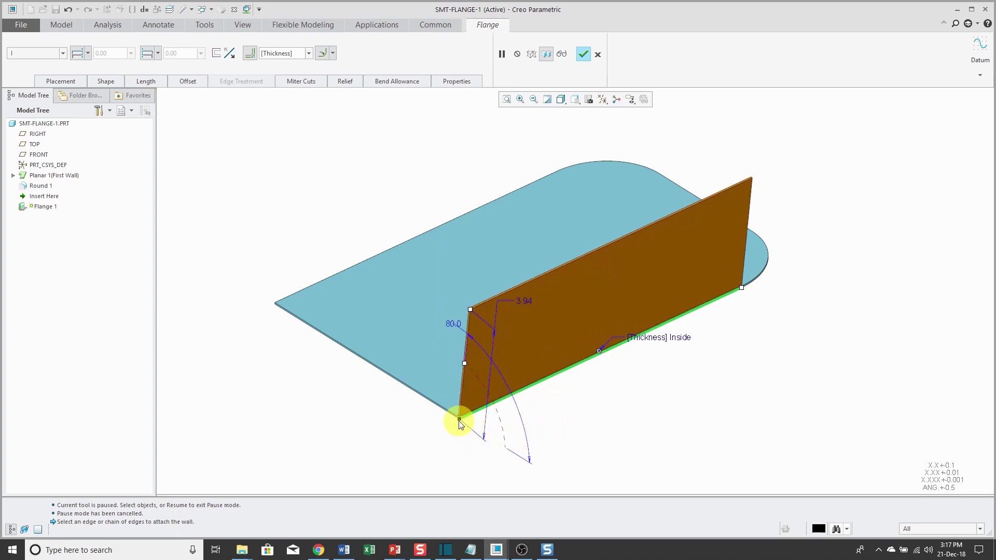
drag(459, 420, 491, 404)
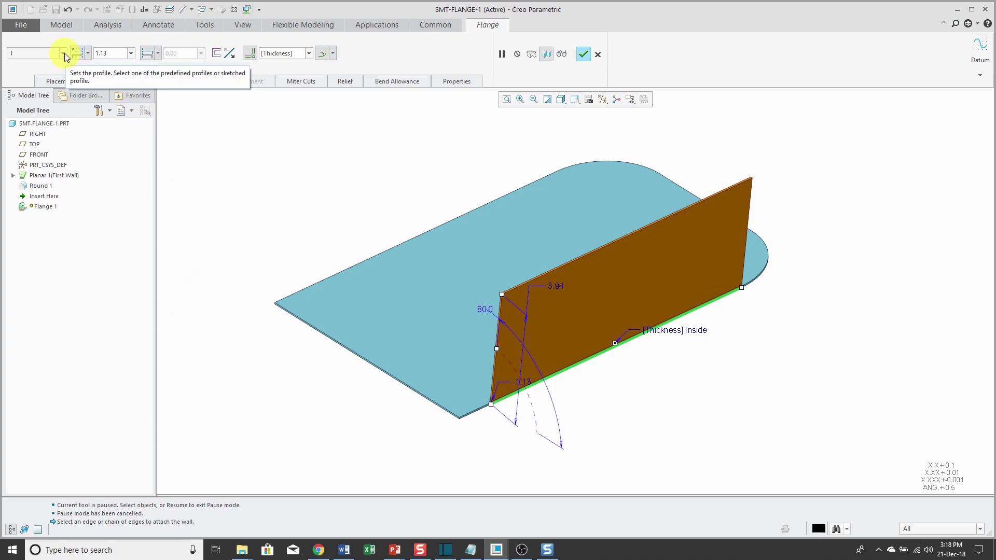
- Set the flange height to 2 in the profile's shape sketch
click(106, 81)
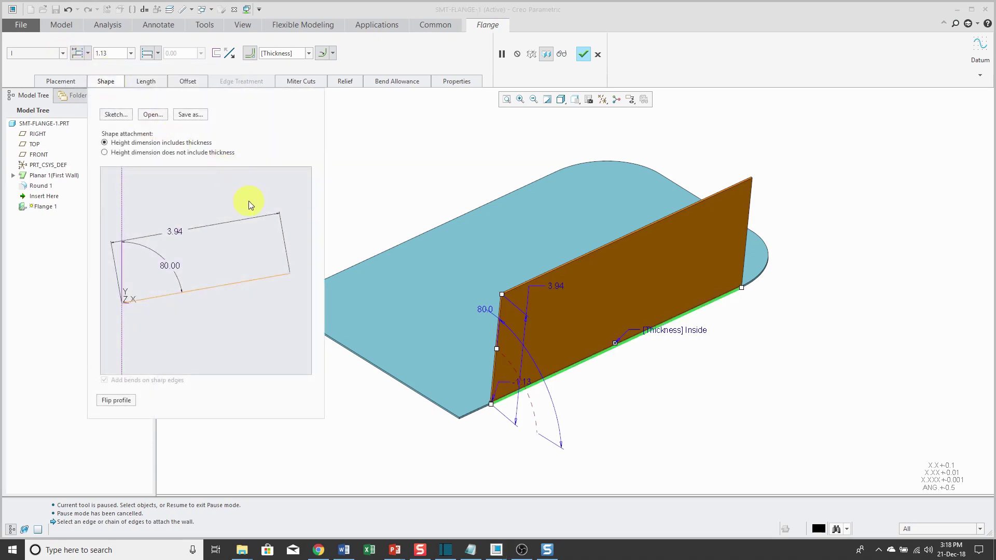
double_click(172, 230)
text(2)
key(Return)
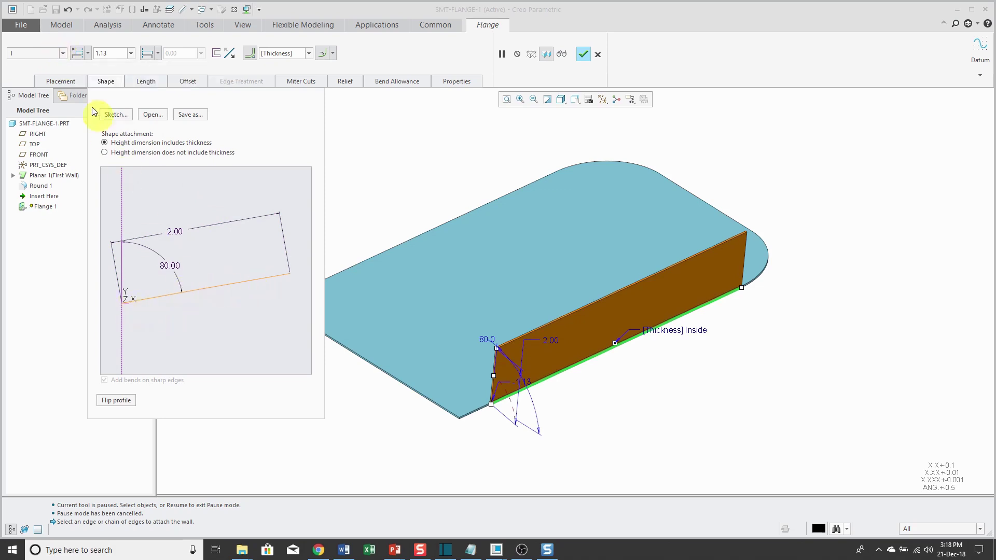
- Try the Arc profile for the flange, inspect its shape sketch, and switch the profile to S
click(62, 53)
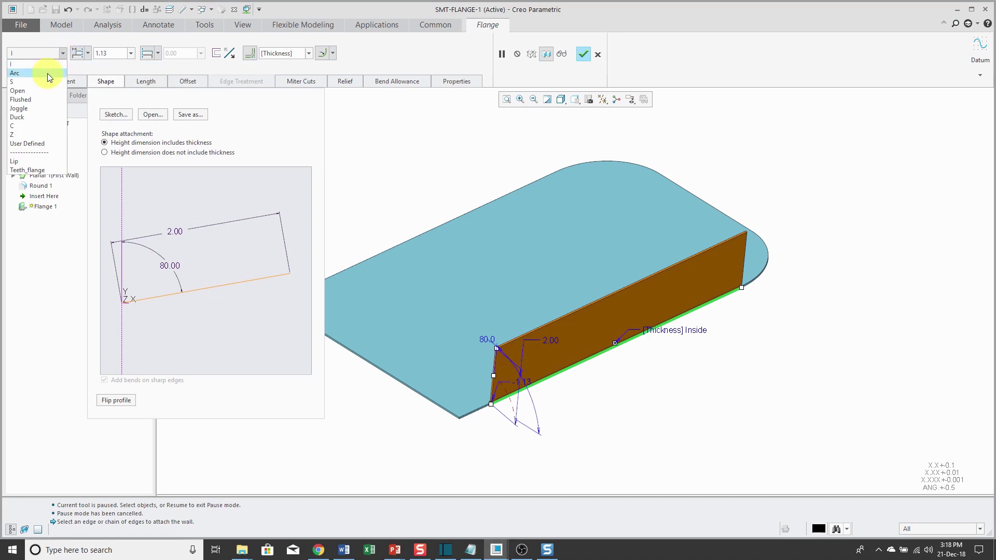
click(47, 73)
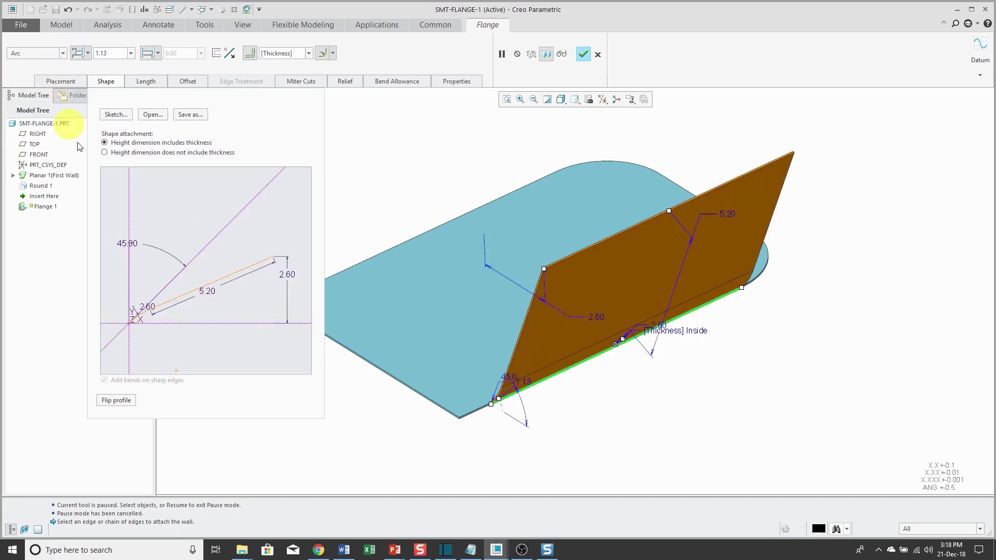
scroll(150, 329, up, 2)
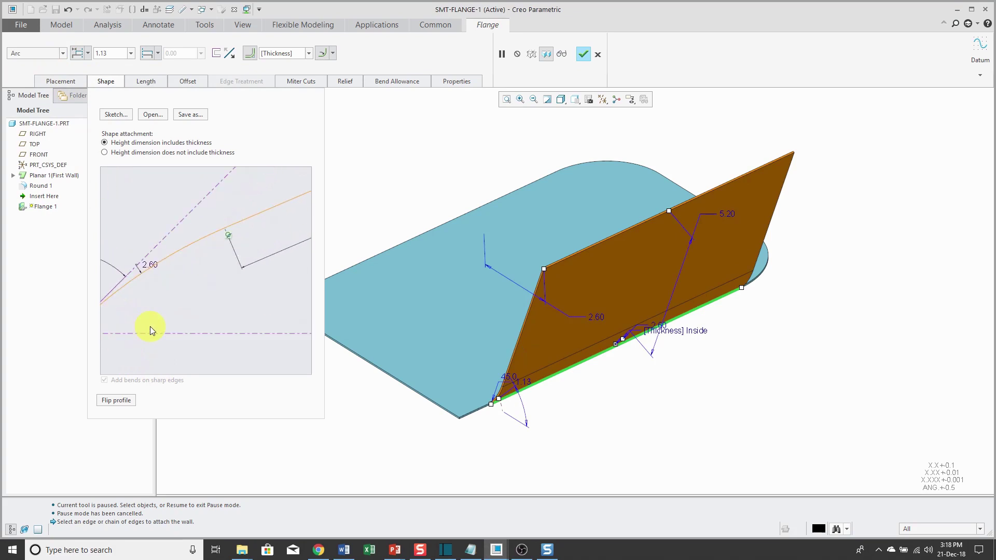
scroll(152, 300, down, 3)
scroll(152, 301, down, 2)
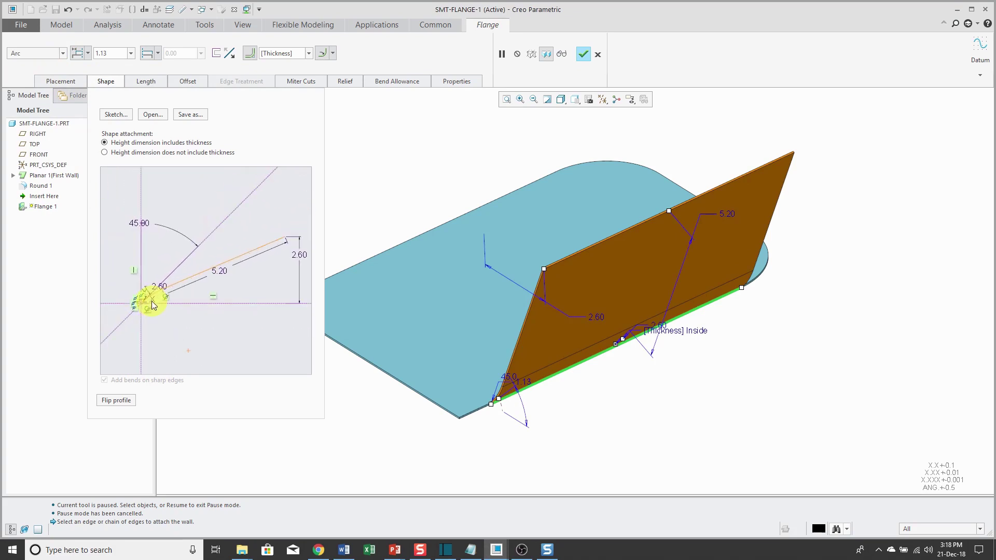
click(62, 54)
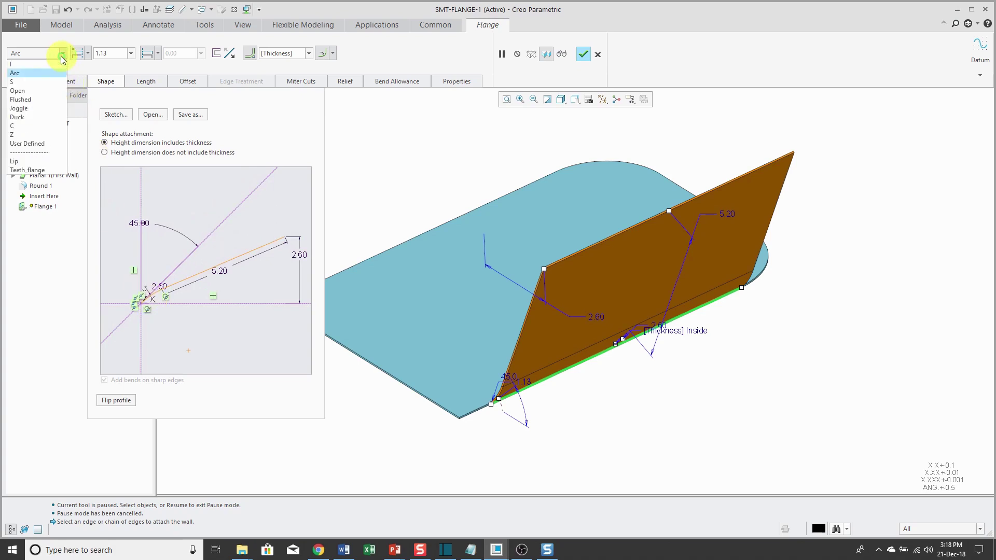
click(54, 82)
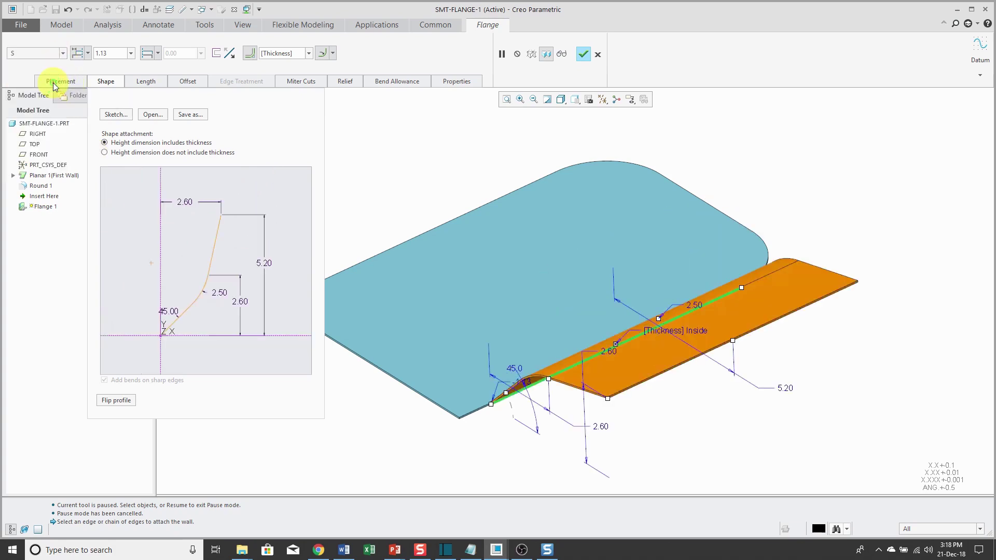
- Try the Open profile for the flange, inspect its hem at the near end, and switch the profile to Flushed
click(63, 55)
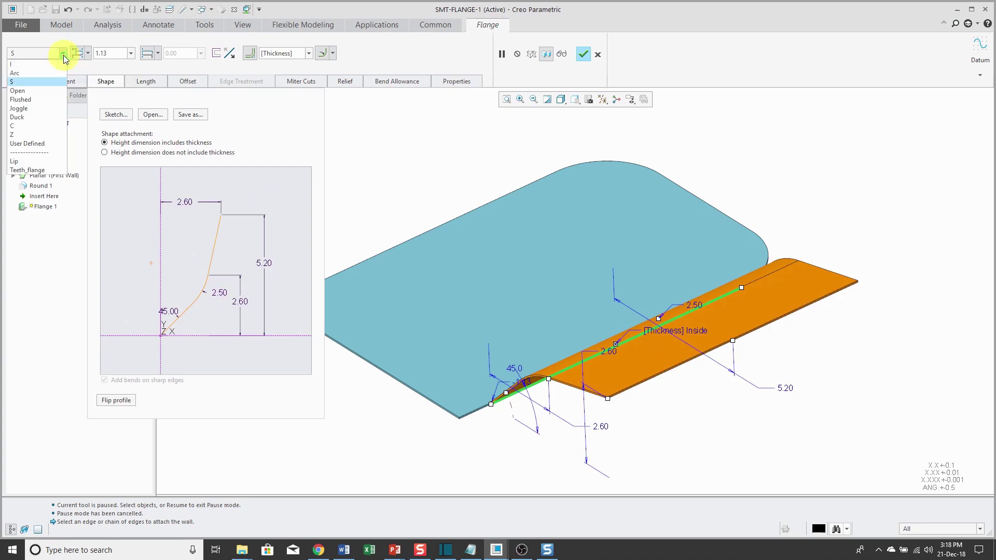
click(49, 91)
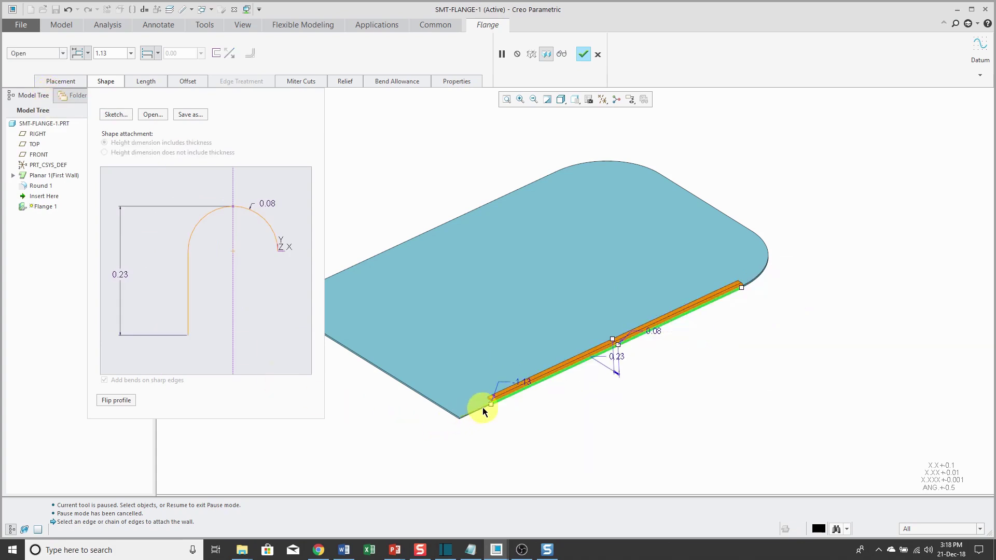
scroll(480, 411, down, 5)
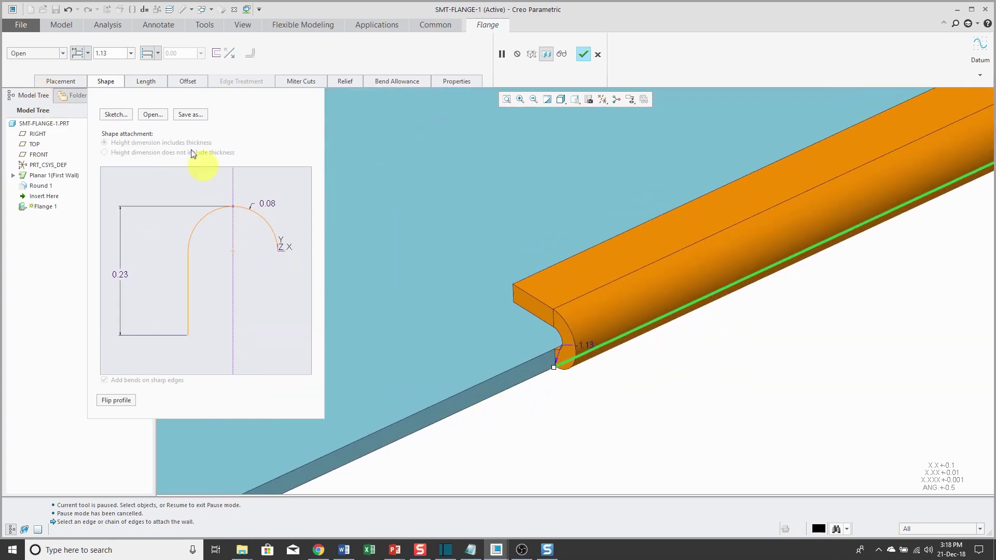
click(63, 54)
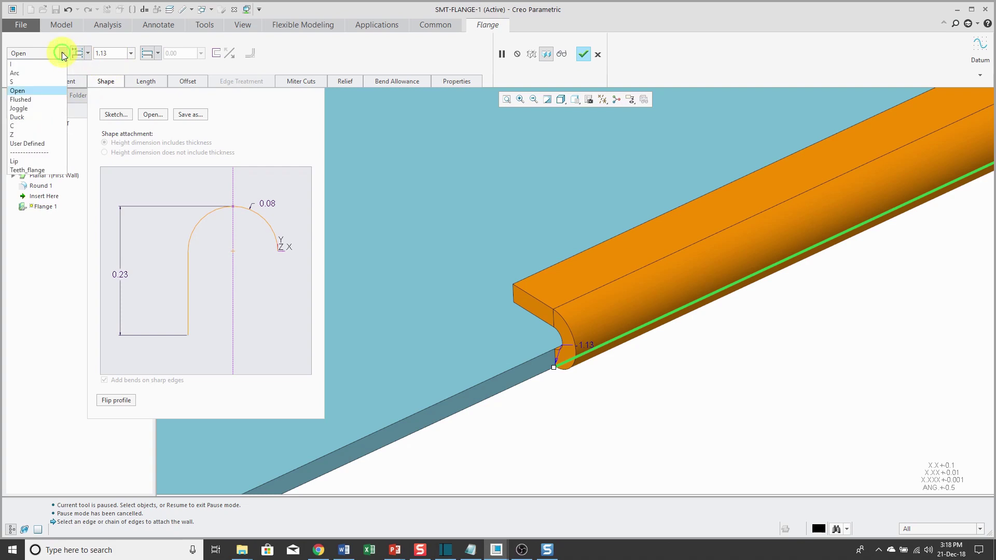
click(41, 99)
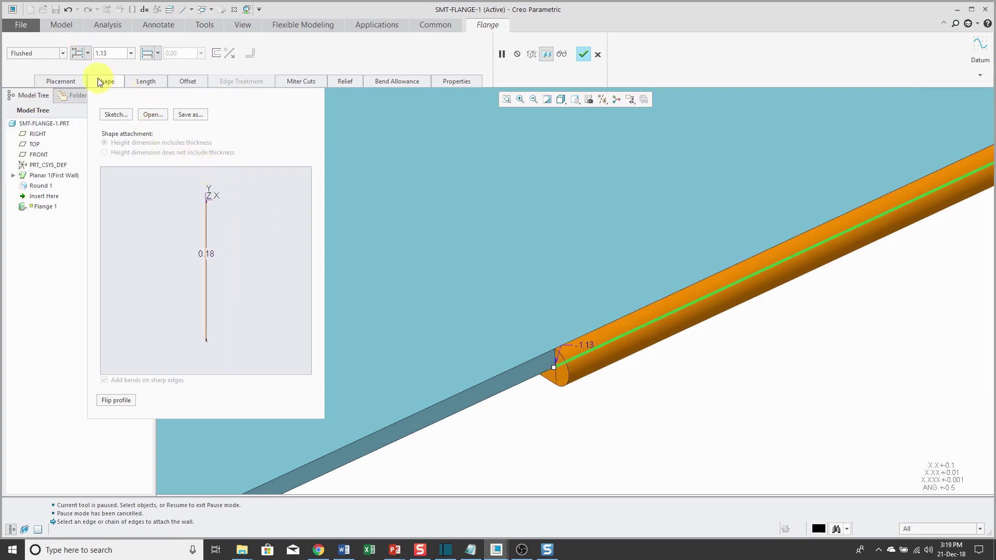
- Preview the Joggle profile on the flange and change the profile to Duck
click(62, 53)
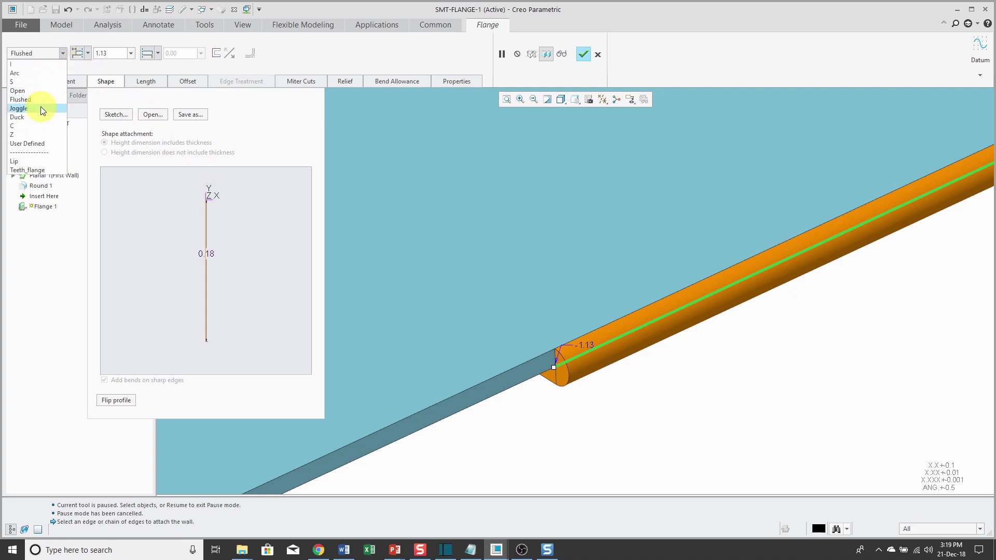
click(42, 109)
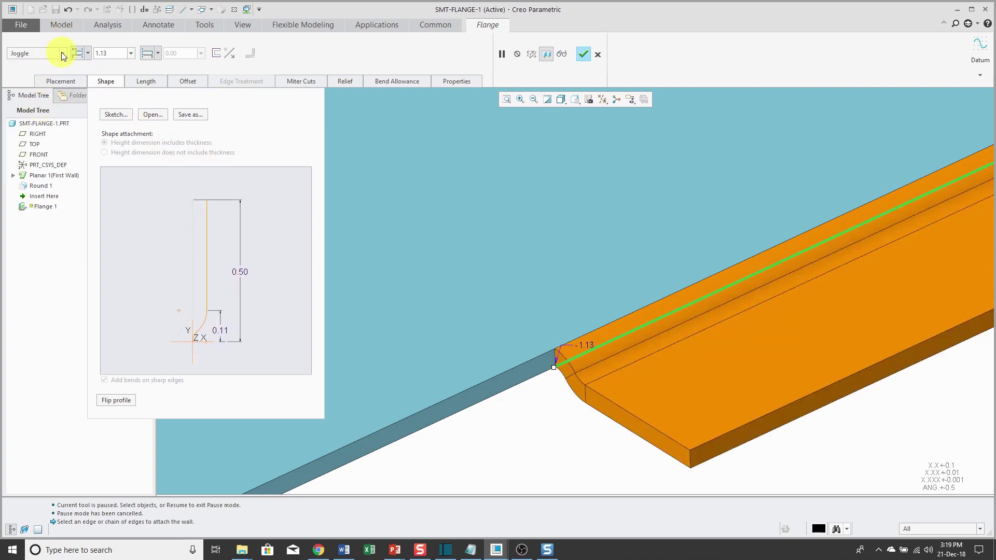
click(61, 54)
click(42, 117)
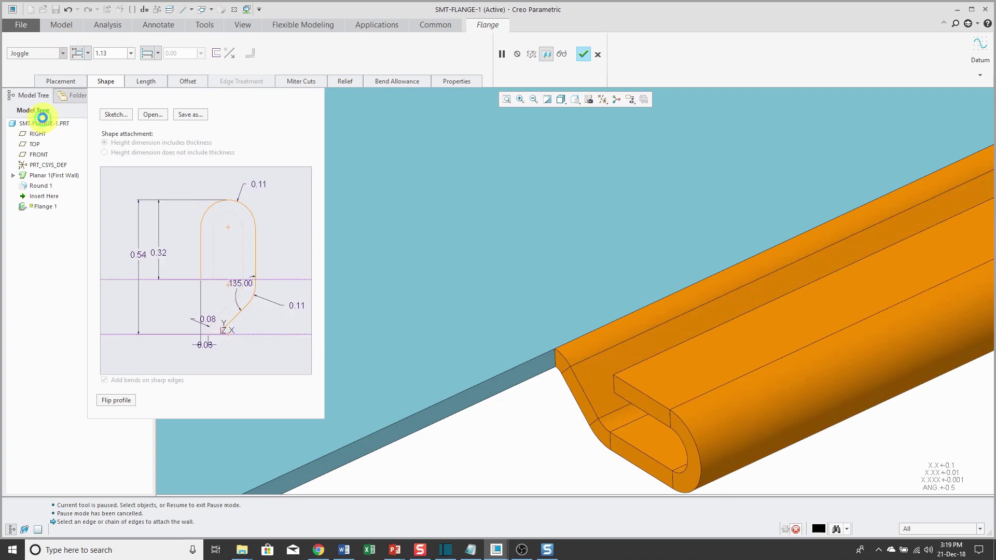
- Preview the C profile on the flange, switch the profile to Z, and check the custom shapes offered in the profile list
click(66, 52)
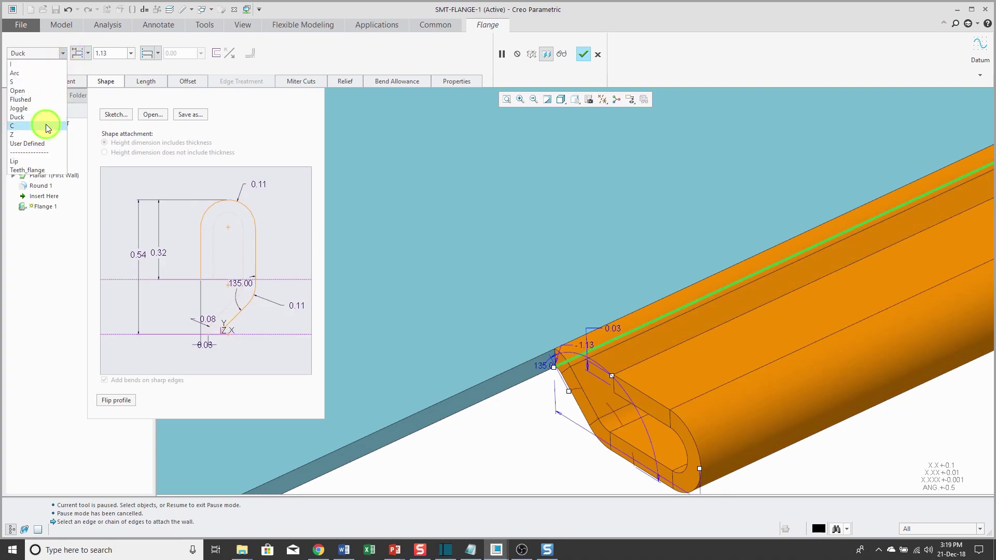
click(46, 126)
click(63, 53)
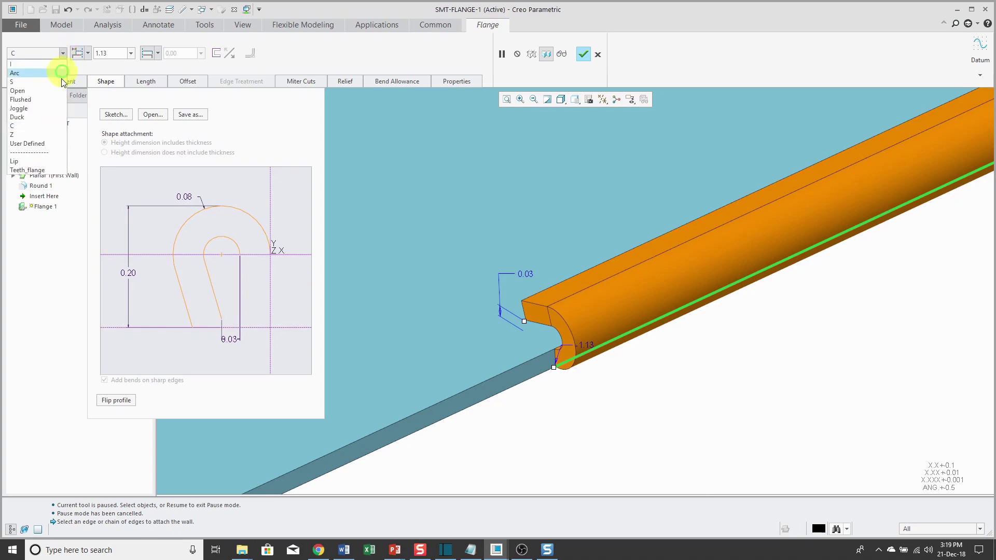
click(49, 136)
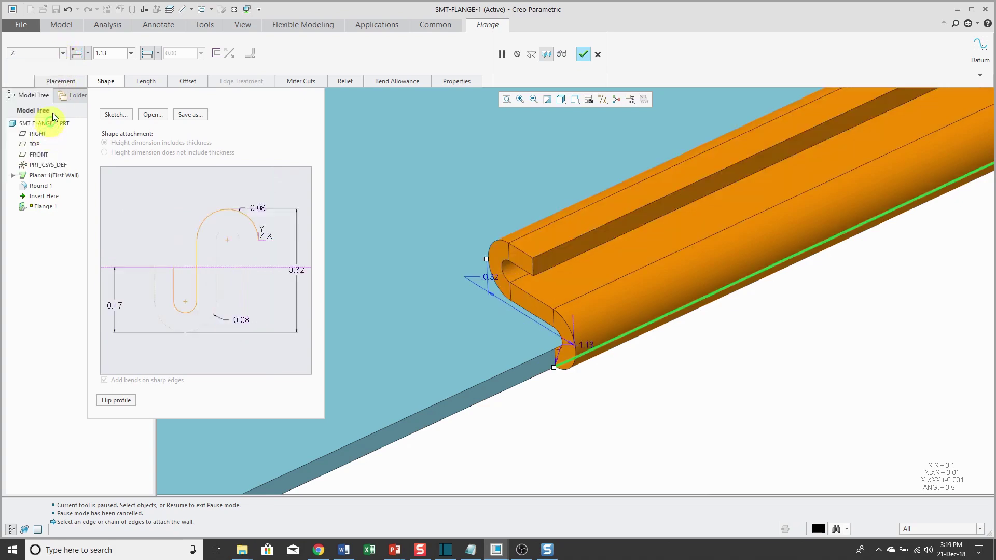
click(64, 53)
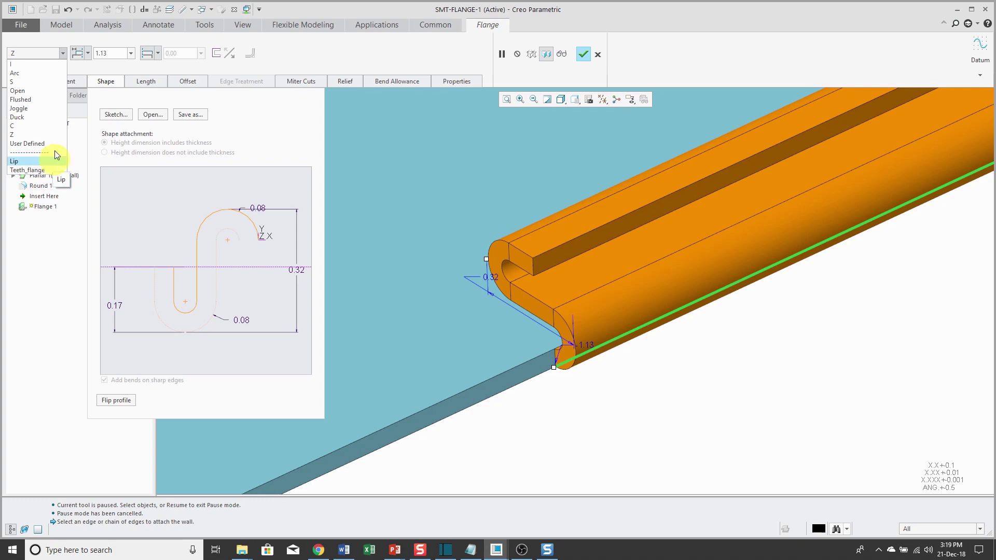
- Look up the sketcher_palette_path option in the Configuration Editor
click(31, 27)
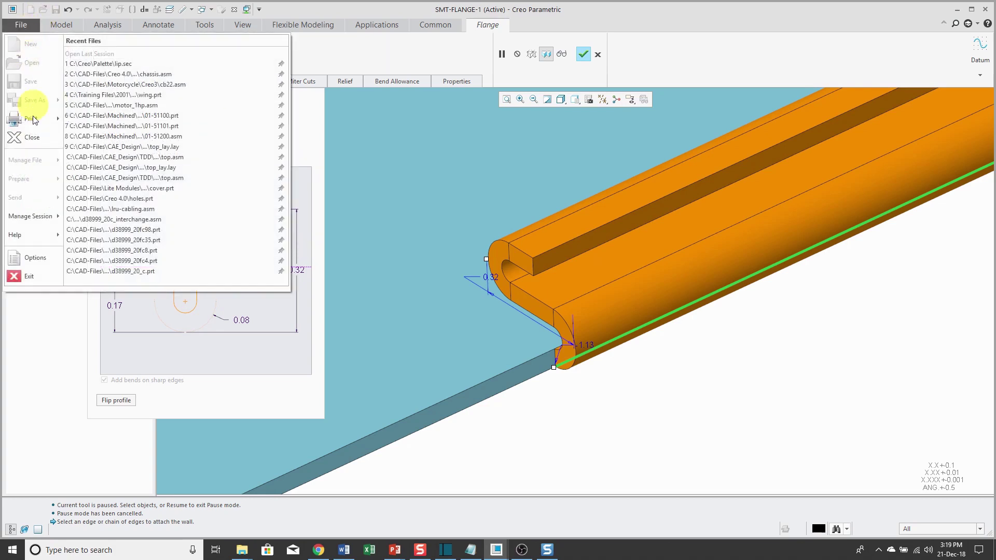
click(37, 258)
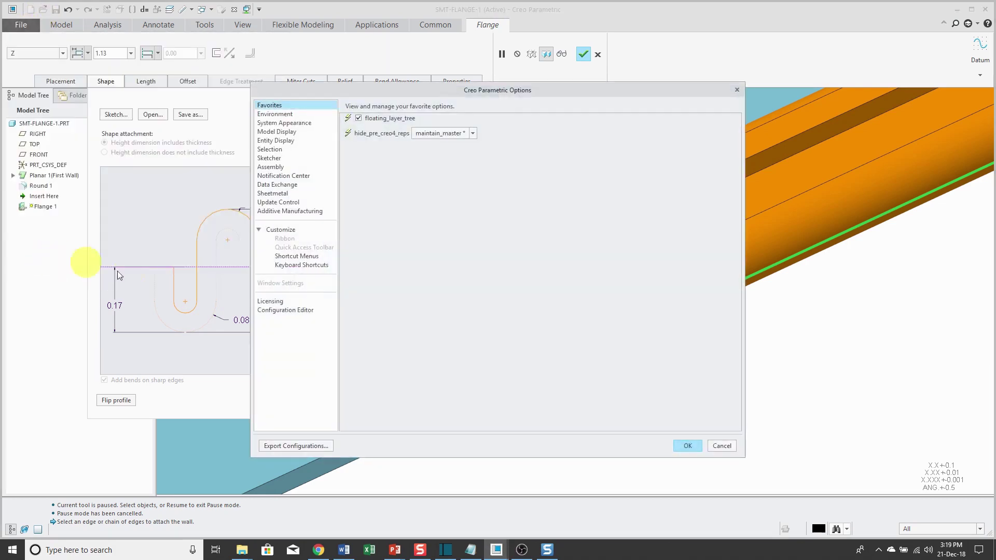
click(288, 310)
scroll(458, 337, down, 15)
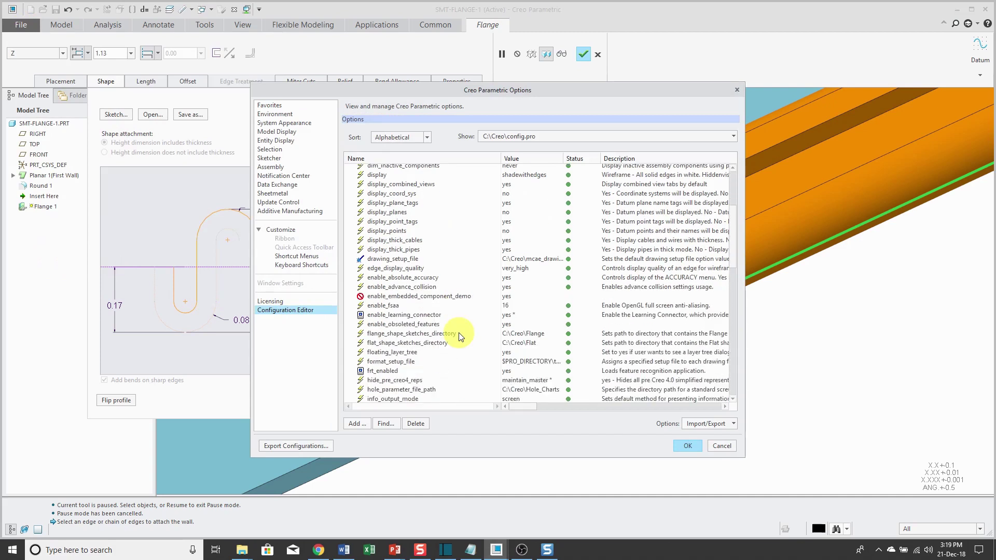
scroll(458, 335, down, 4)
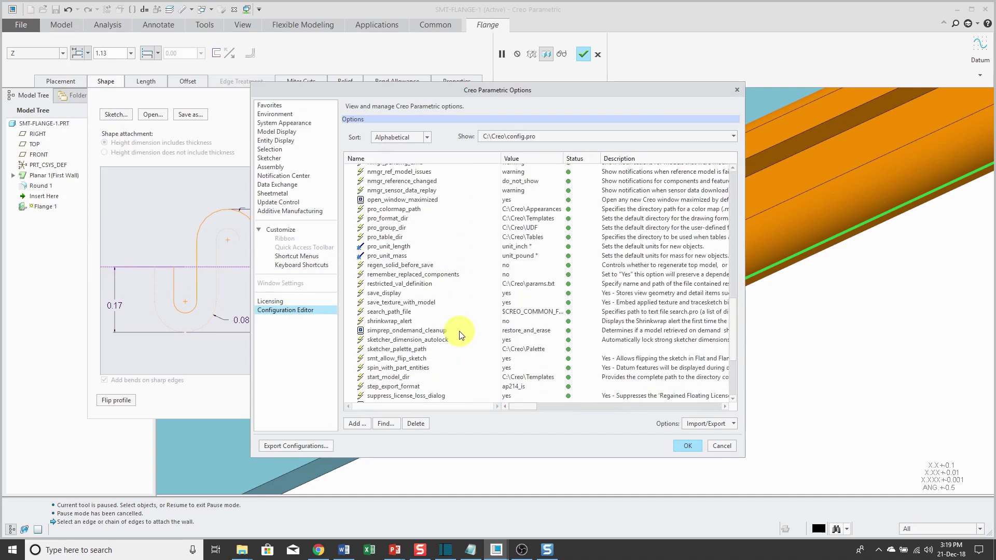
scroll(459, 336, down, 2)
click(410, 299)
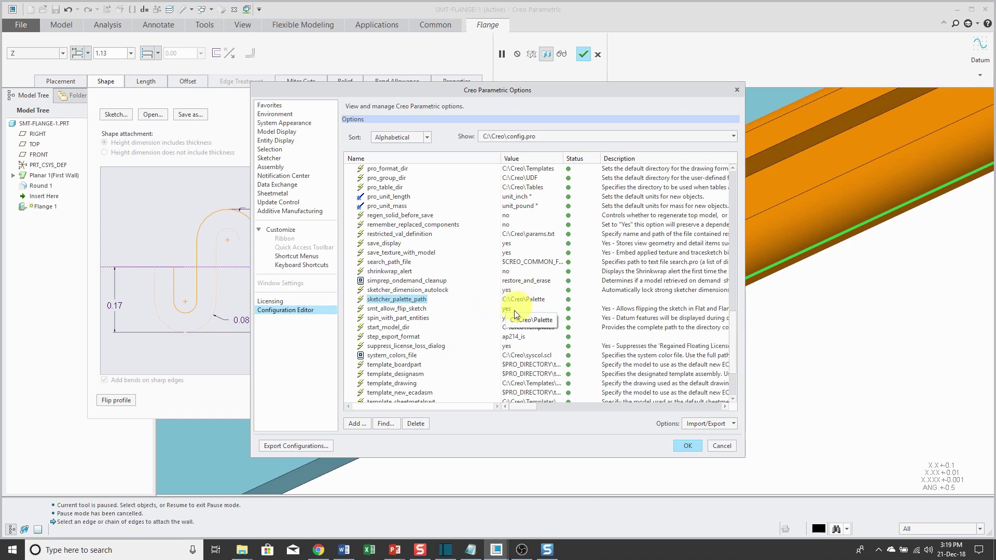
- Switch to File Explorer and examine the section files in the Palette and Flange folders under C:\Creo
mouse_move(242, 549)
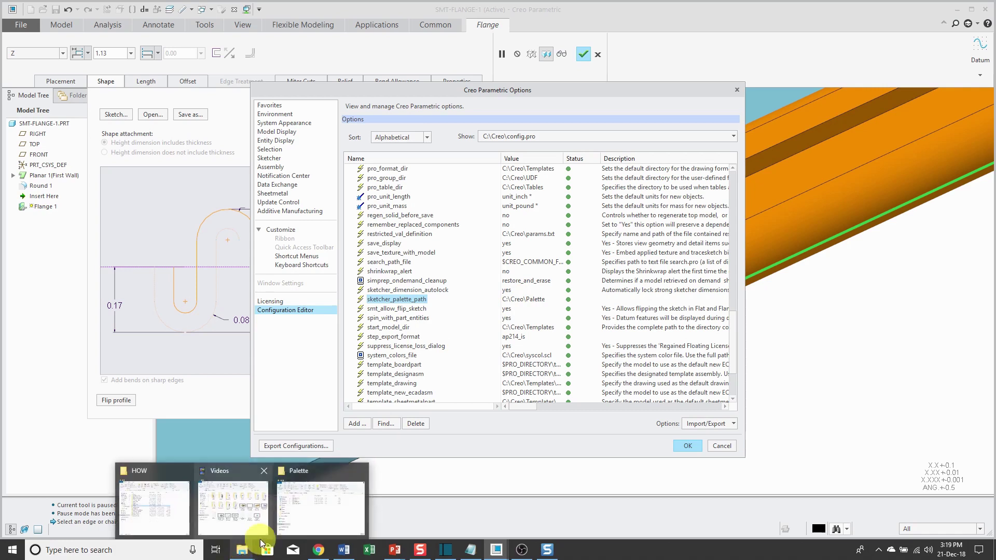
click(299, 524)
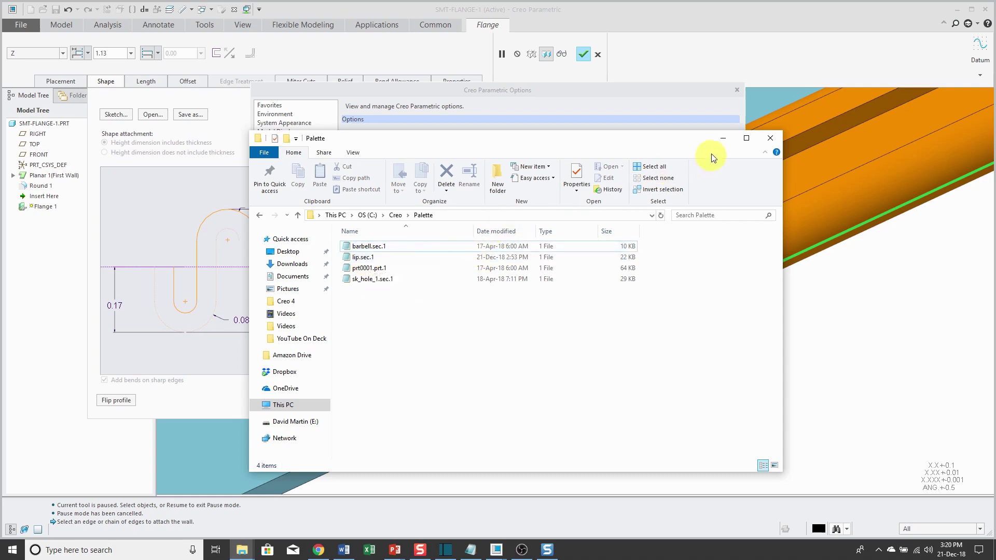
click(396, 215)
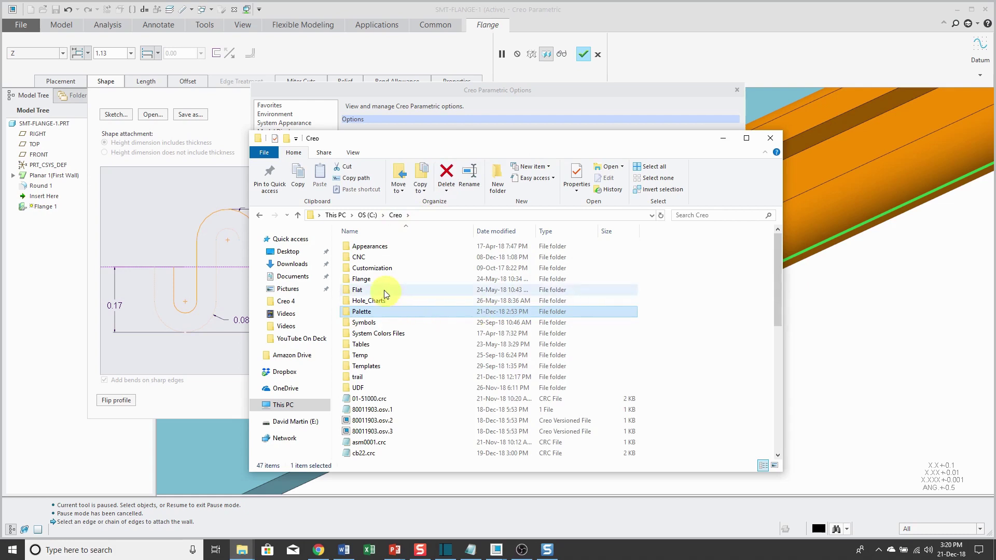
click(407, 280)
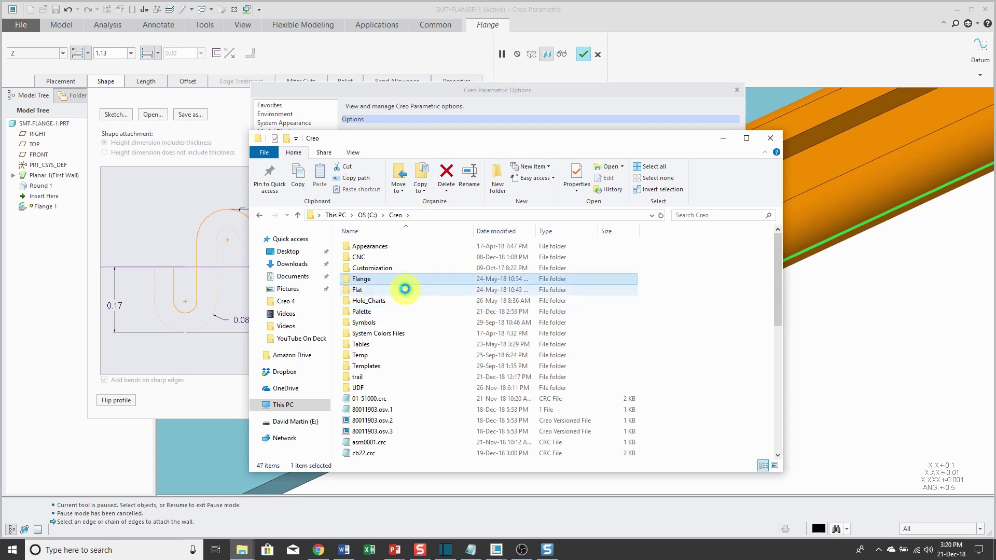
double_click(363, 280)
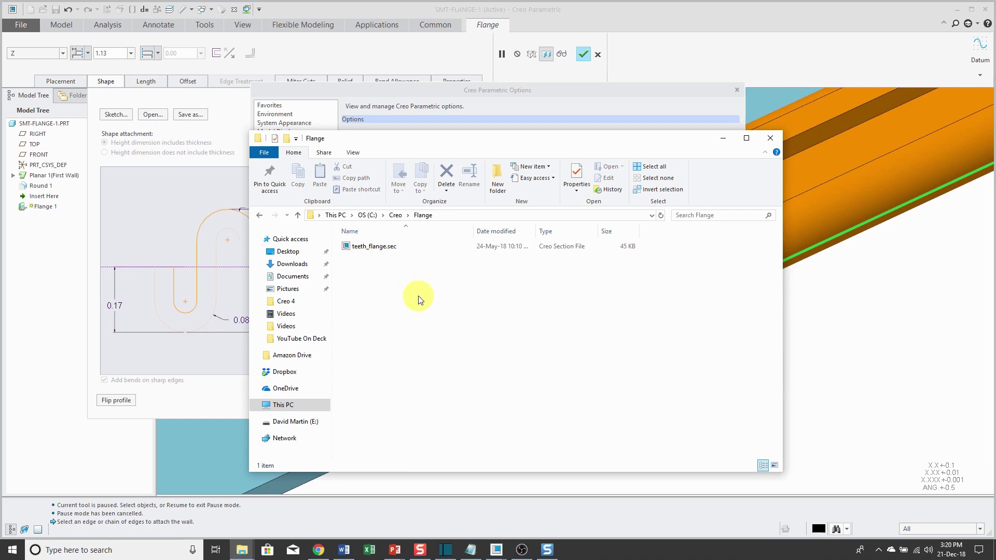
click(723, 138)
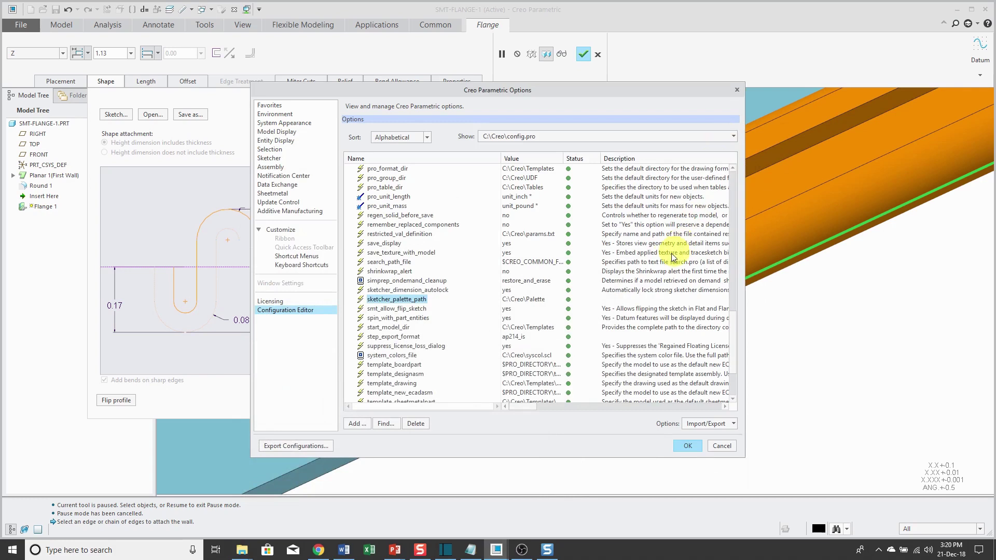
- Look up the flange_shape_sketches_directory option in the Configuration Editor and leave the options without changing anything
scroll(570, 269, up, 10)
scroll(570, 275, up, 5)
scroll(570, 275, down, 1)
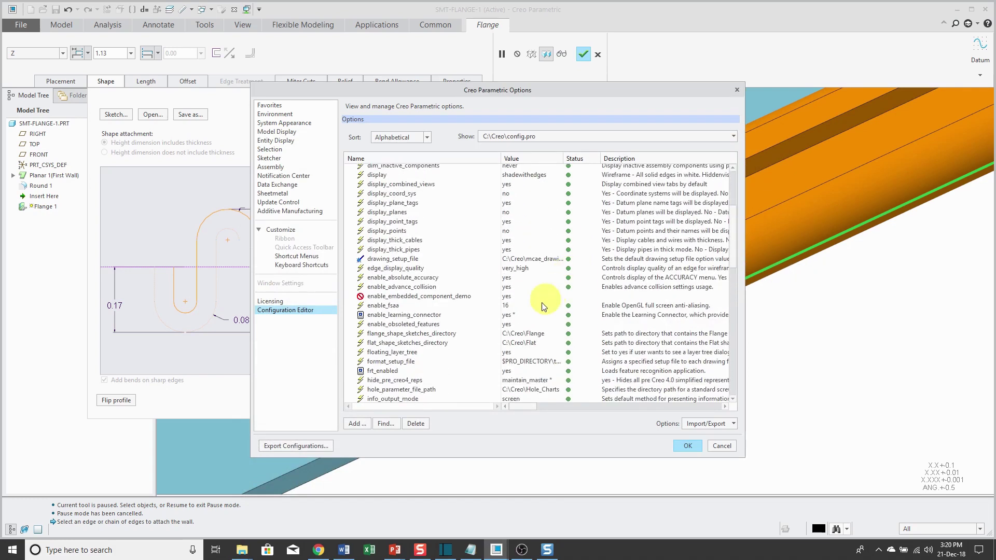
click(408, 336)
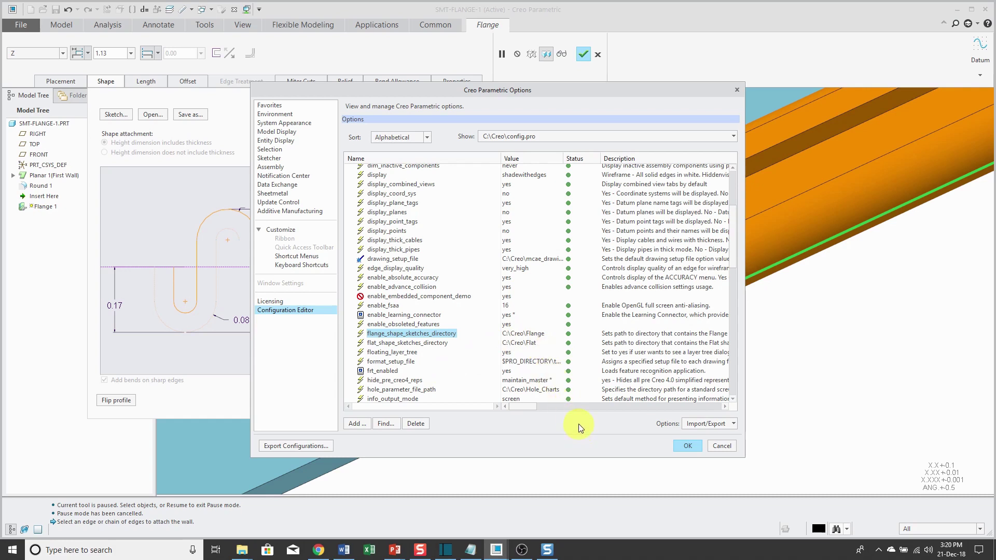
click(724, 446)
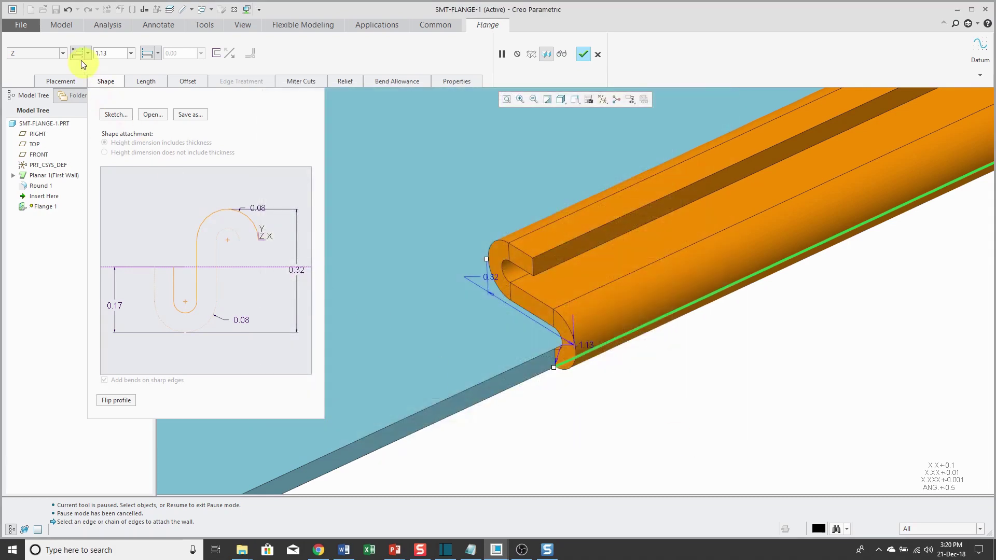
- Preview the custom Lip profile on the flange, and try the Teeth_flange profile
click(64, 54)
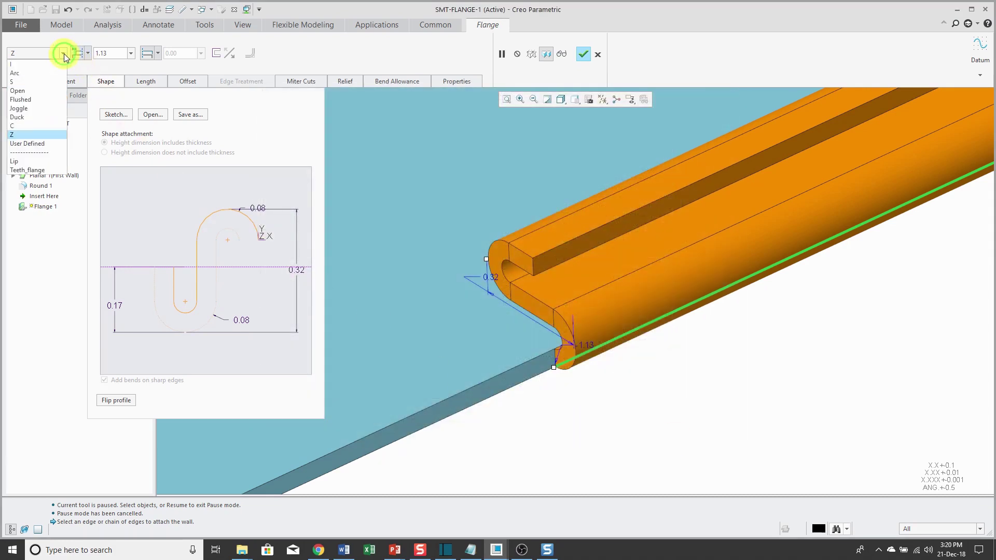
click(40, 162)
middle_drag(457, 207, 470, 372)
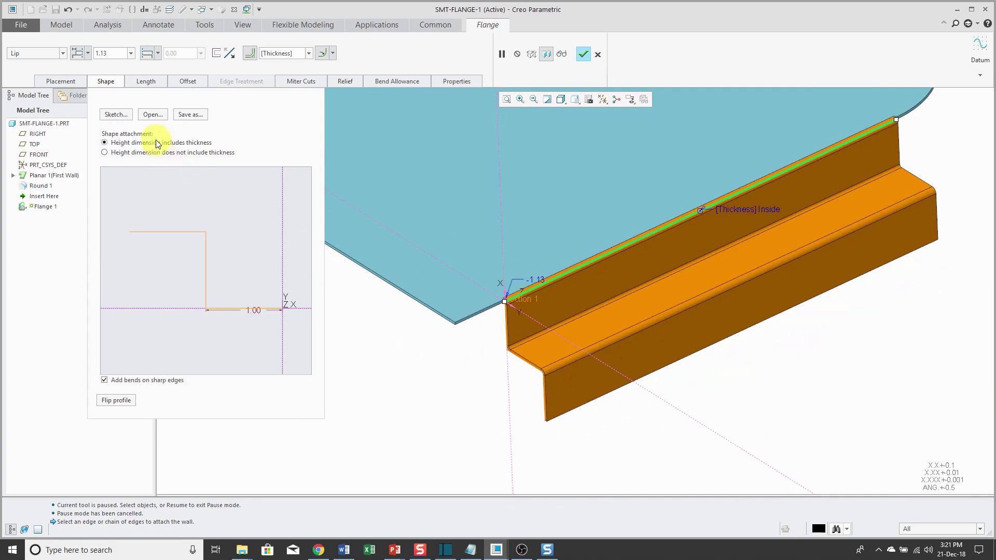
click(63, 54)
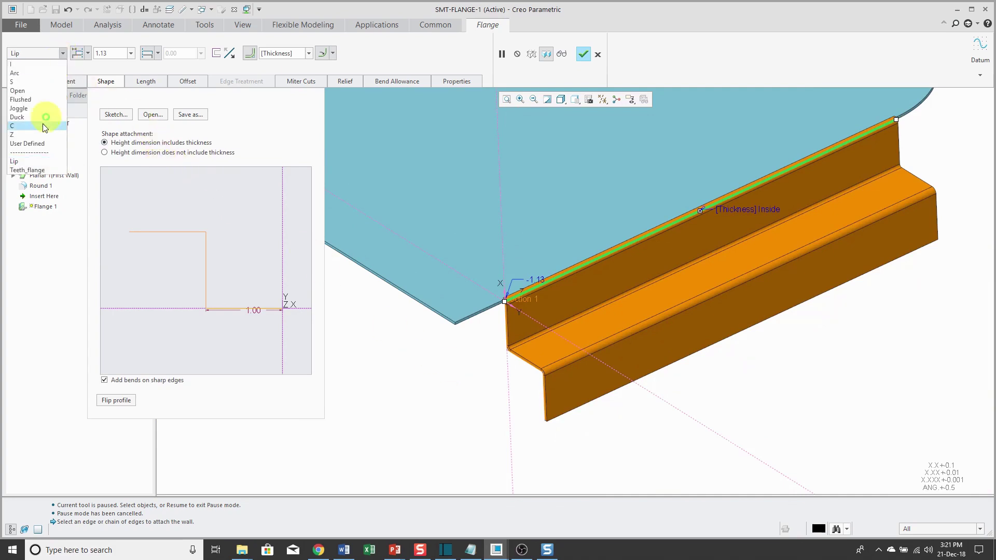
click(27, 170)
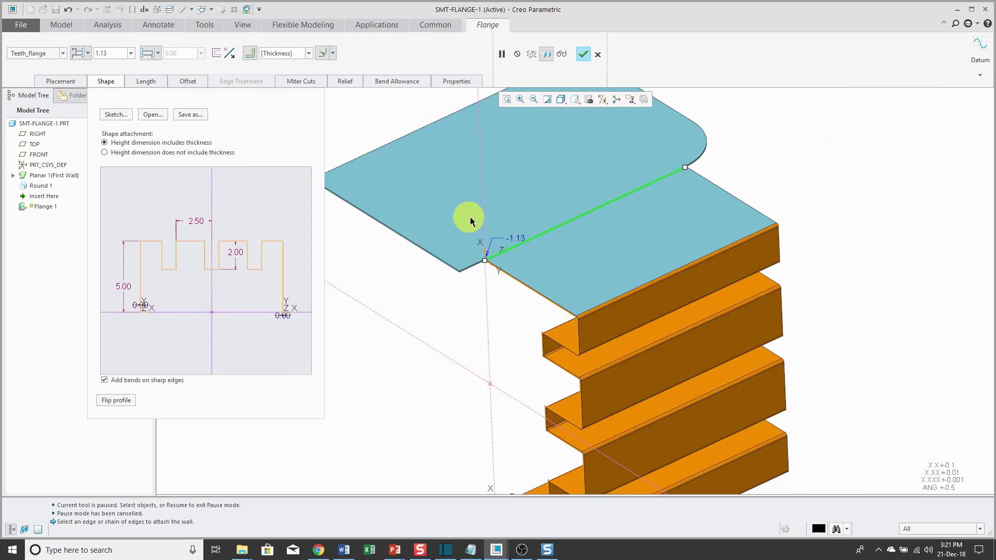
scroll(470, 216, up, 3)
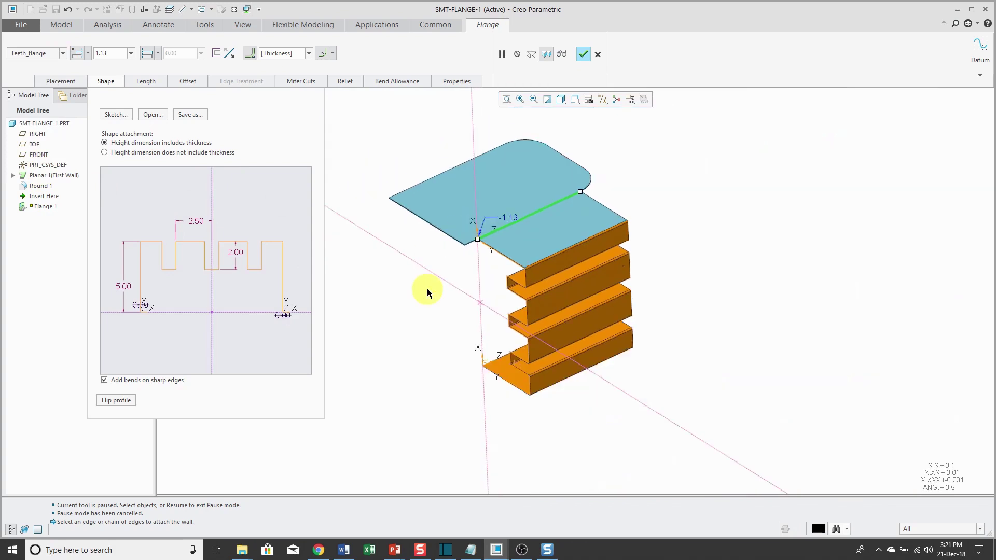
- Set the flange profile to User Defined and start its sketch at the other end of the wall, near the plate's sharp corner
click(62, 54)
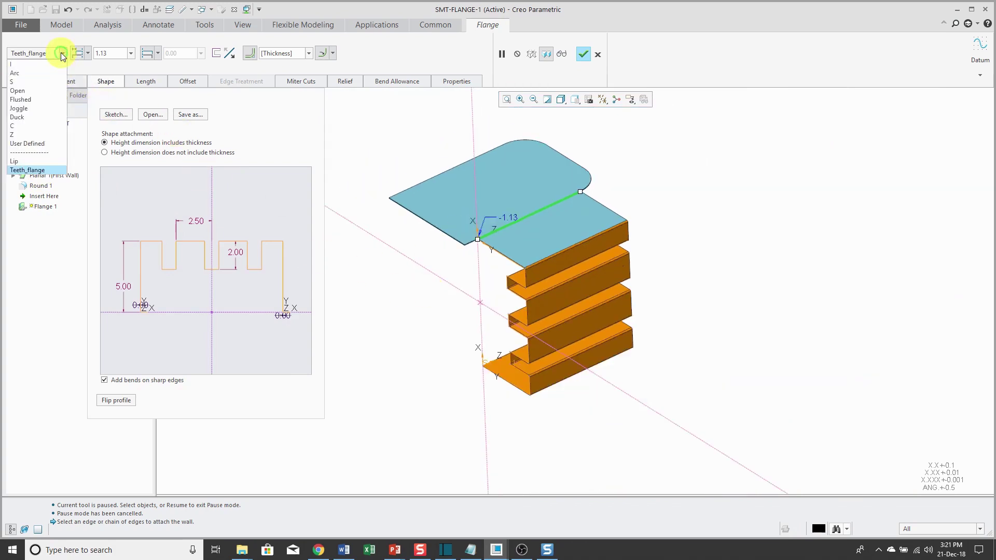
click(51, 143)
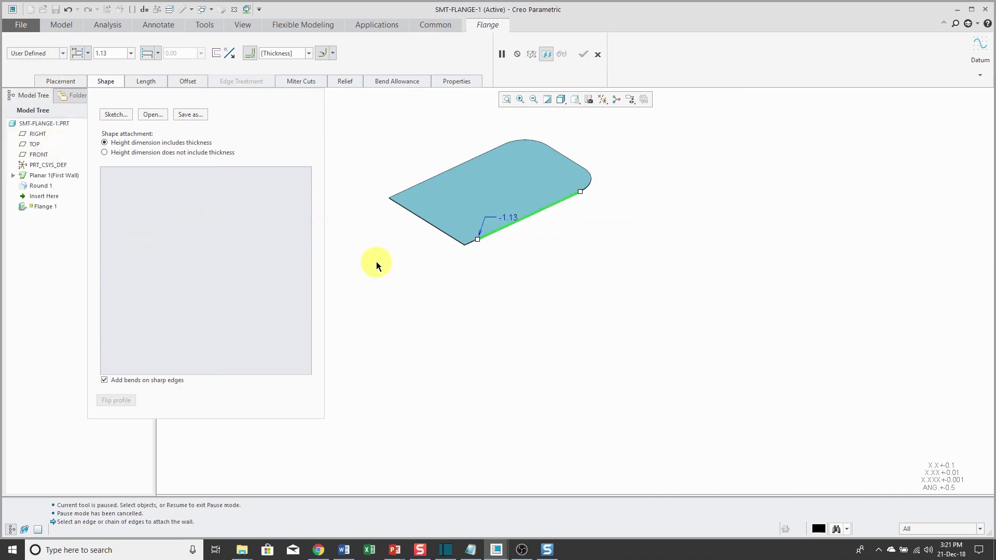
click(116, 114)
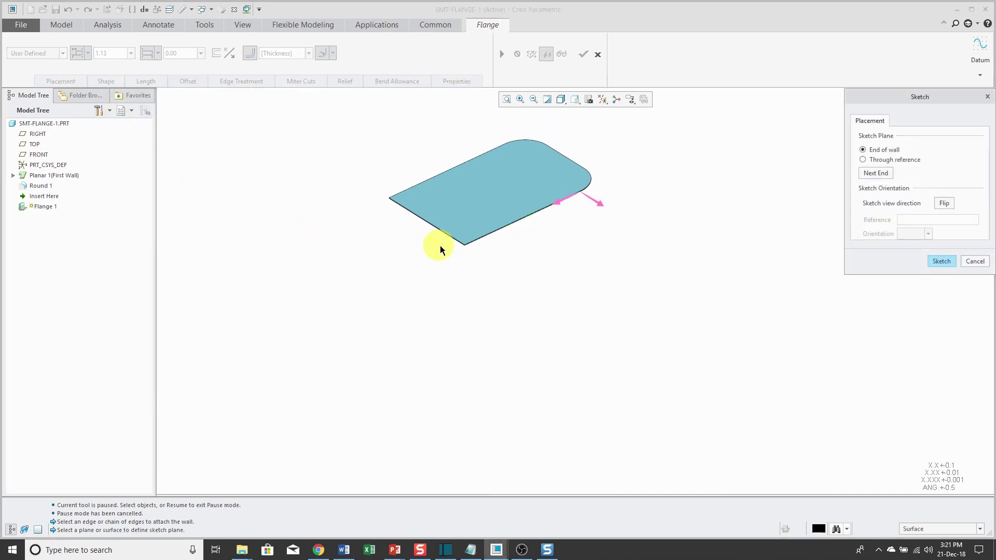
scroll(577, 197, up, 3)
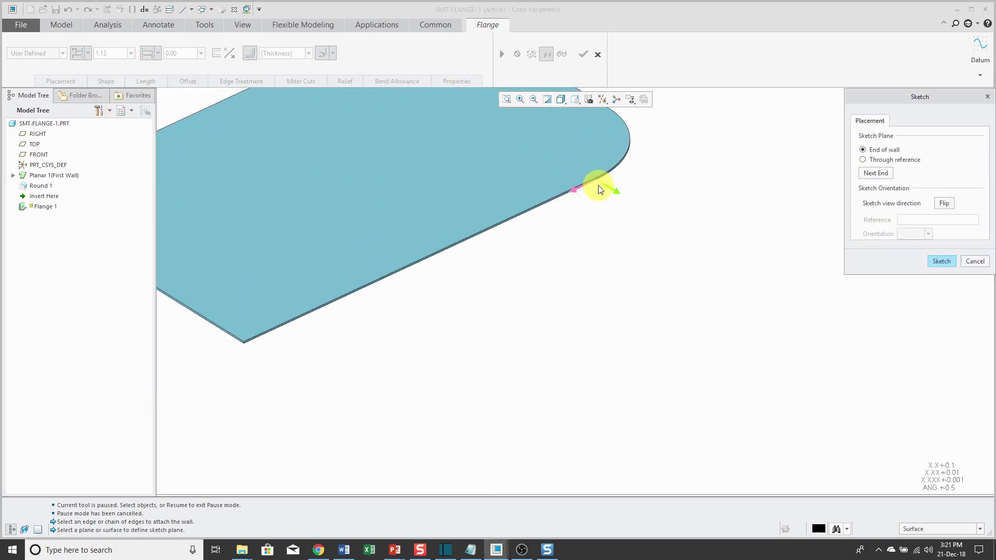
click(874, 175)
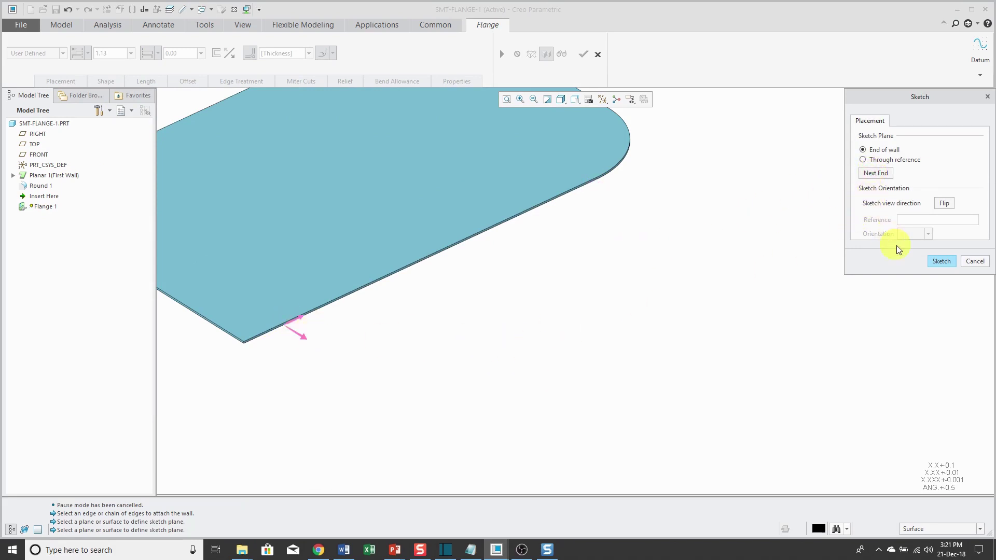
click(939, 260)
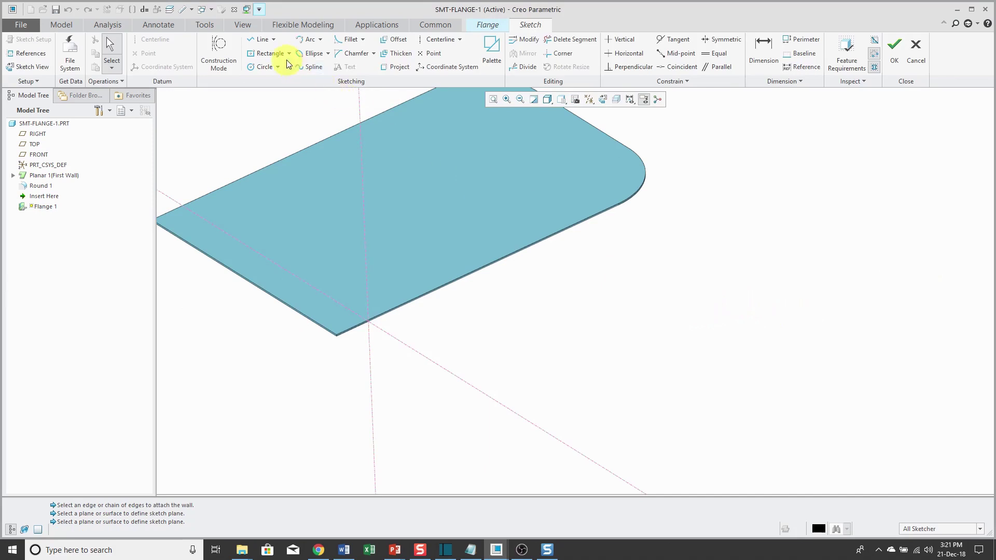
- Sketch two connected lines from the reference intersection, the first angled about 133°, the second about 4.54 long and parallel to the reference, and accept the sketch
click(253, 38)
click(370, 322)
click(444, 270)
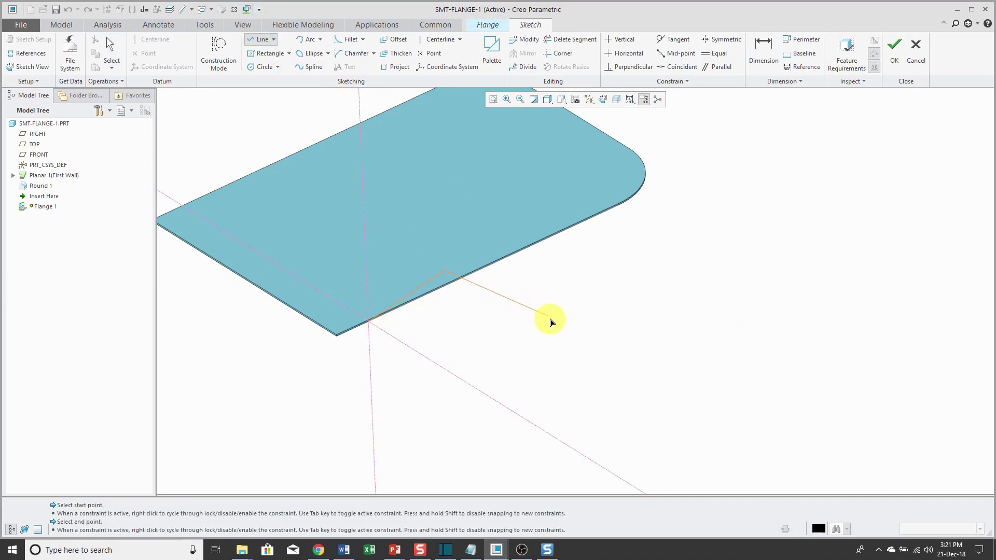
click(549, 335)
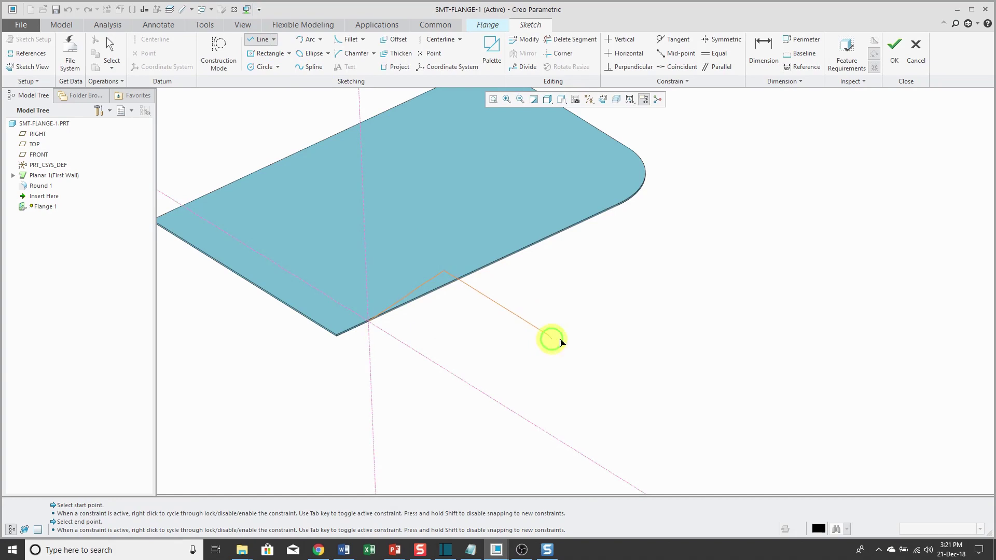
middle_click(595, 339)
middle_click(596, 337)
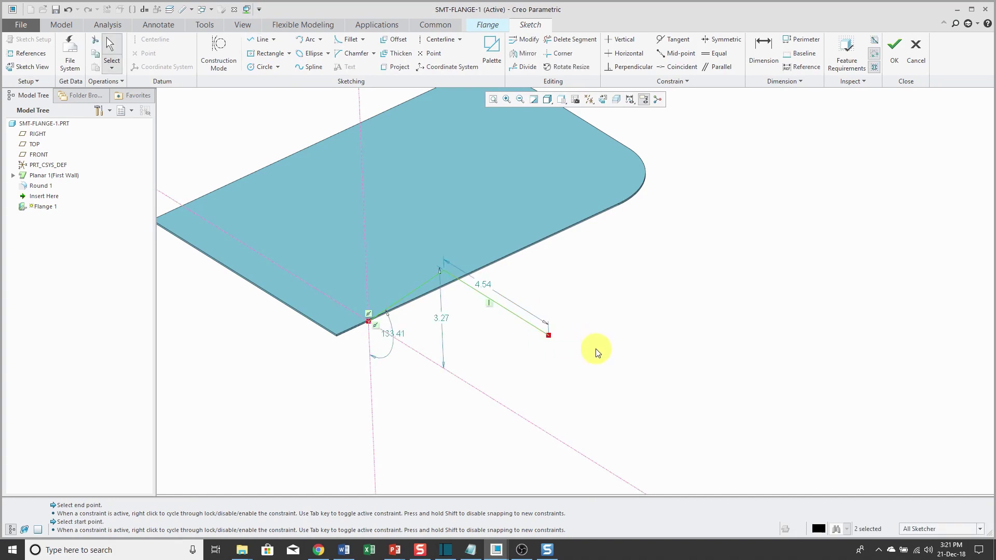
right_click(596, 353)
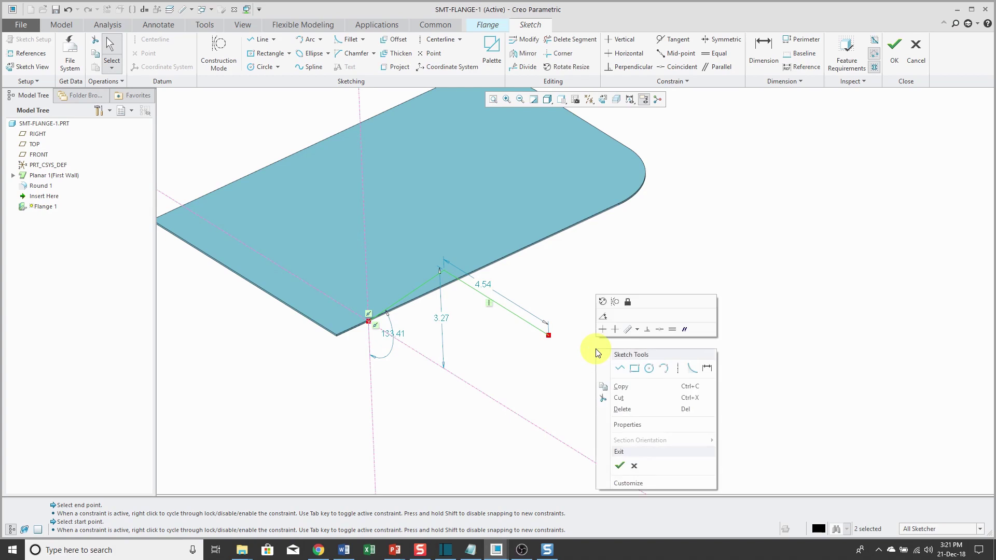
click(621, 467)
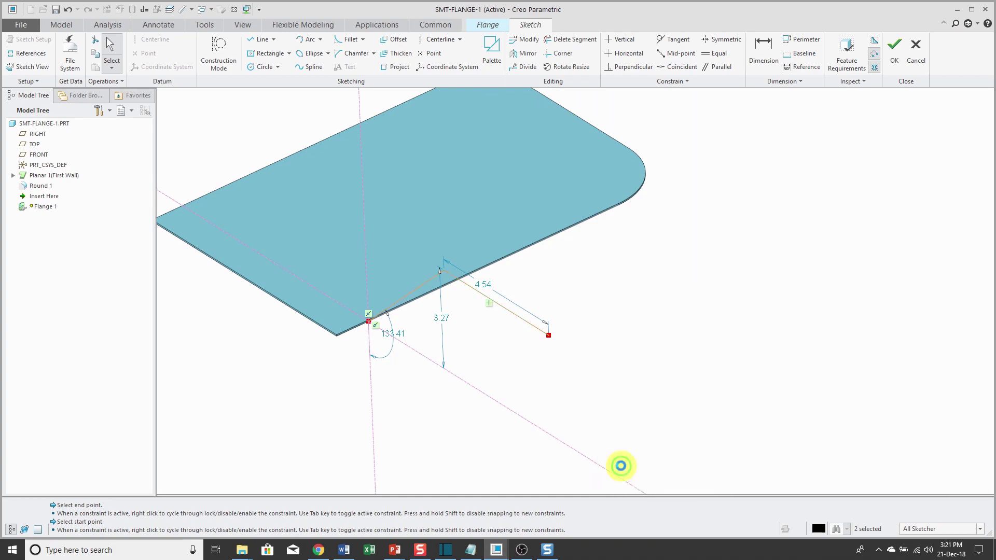
middle_drag(520, 369, 483, 362)
scroll(483, 362, down, 2)
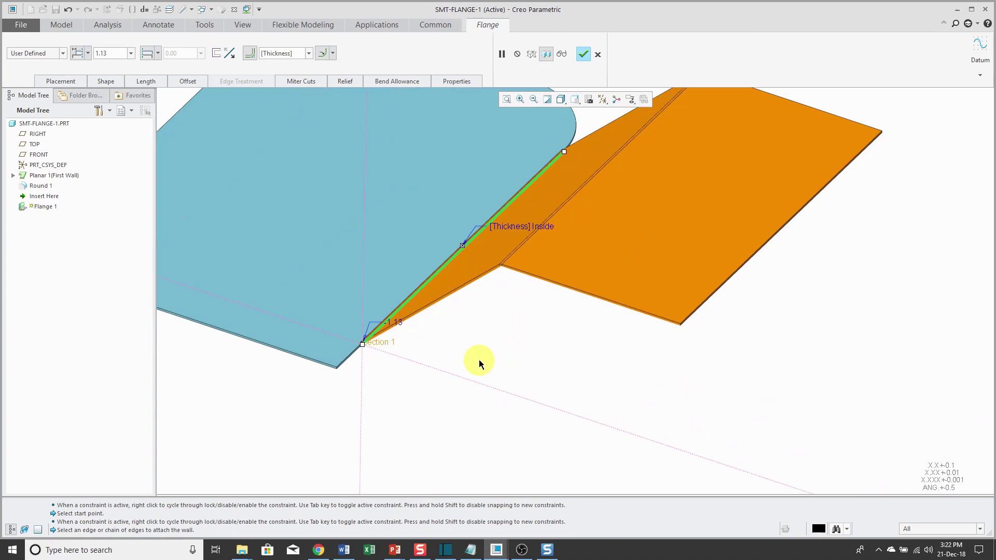
- Examine the bend at the sketched flange's sharp corner and review the shape settings that add bends on sharp edges
scroll(500, 270, down, 3)
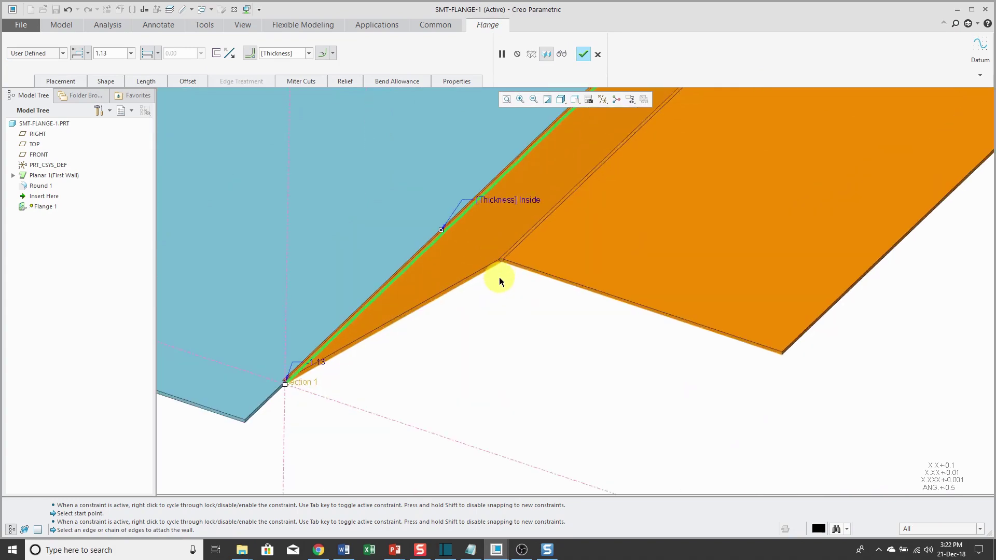
scroll(499, 280, up, 3)
scroll(495, 254, down, 3)
scroll(494, 254, down, 2)
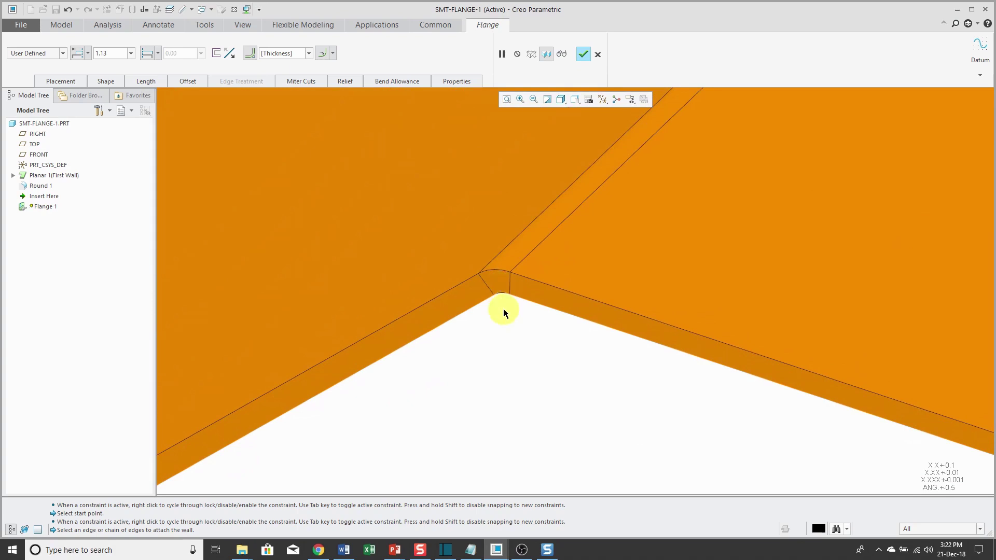
click(106, 80)
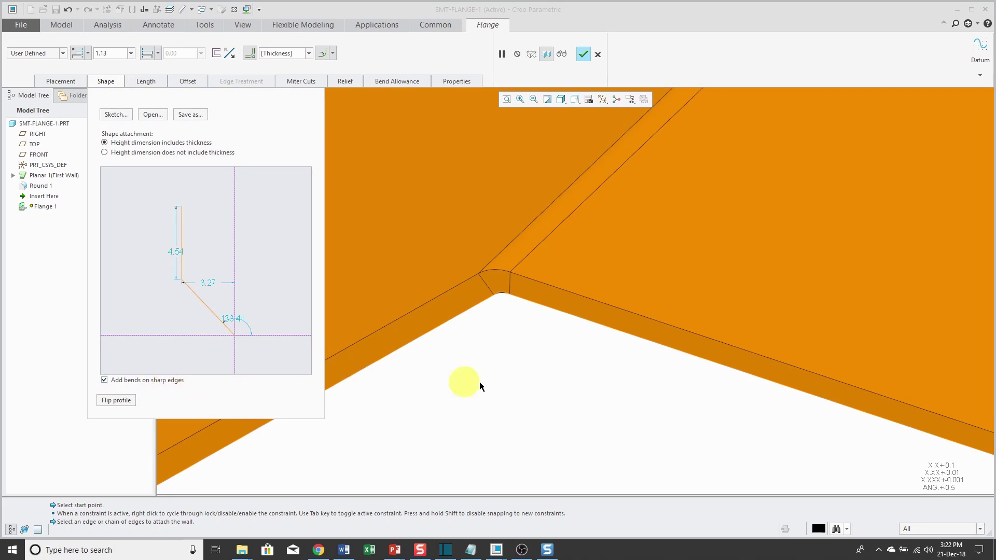
scroll(548, 369, down, 3)
scroll(534, 358, up, 5)
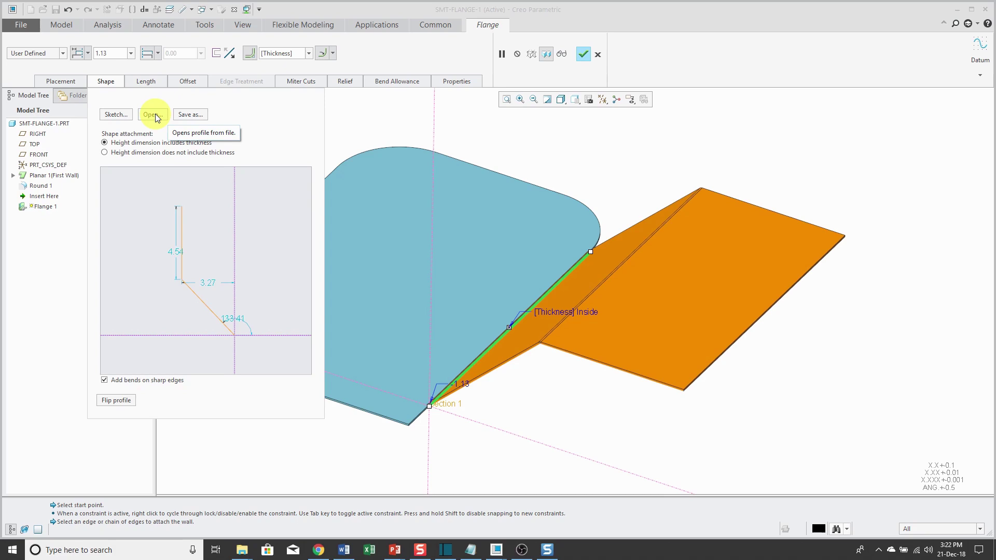
- Change the flange profile to the I shape and set its height to 2
click(63, 54)
click(51, 65)
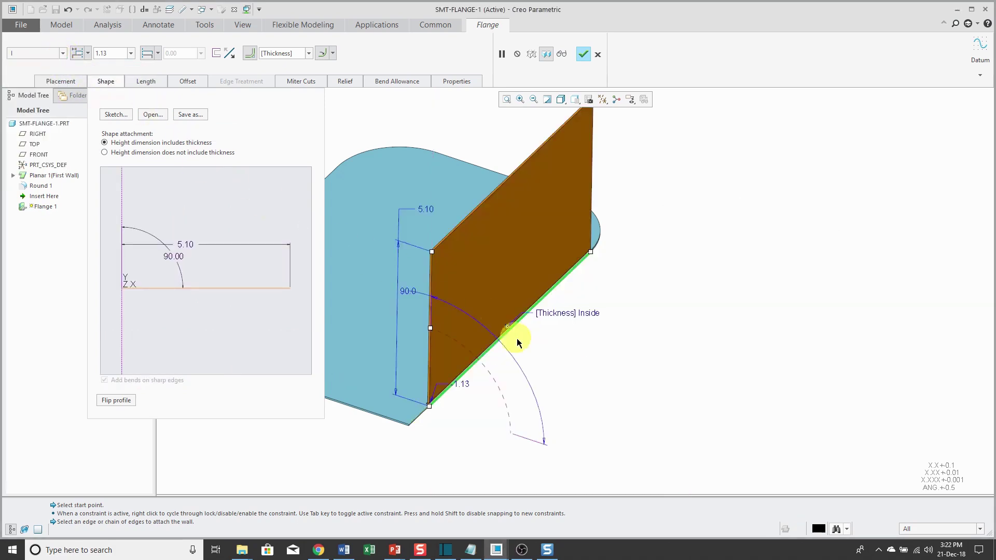
scroll(572, 364, down, 2)
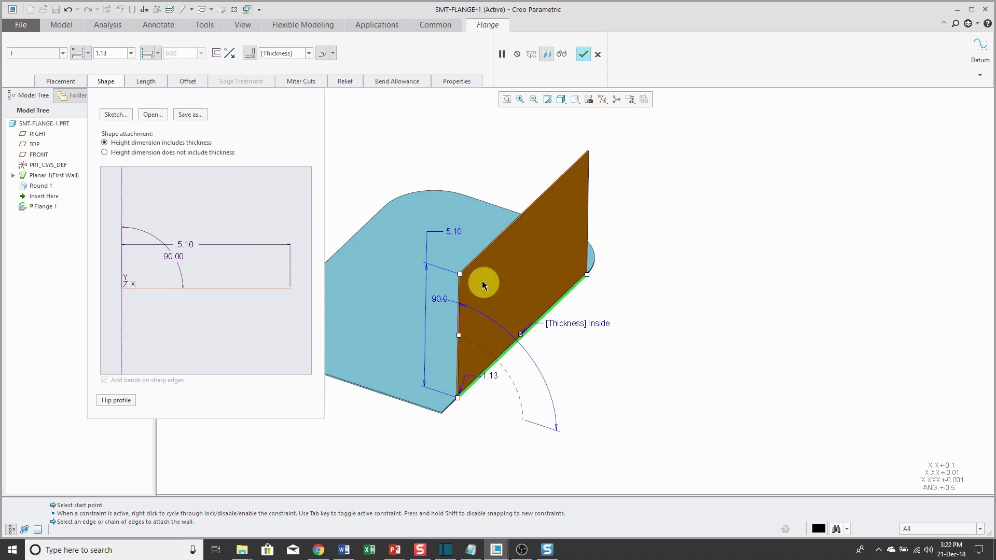
double_click(455, 233)
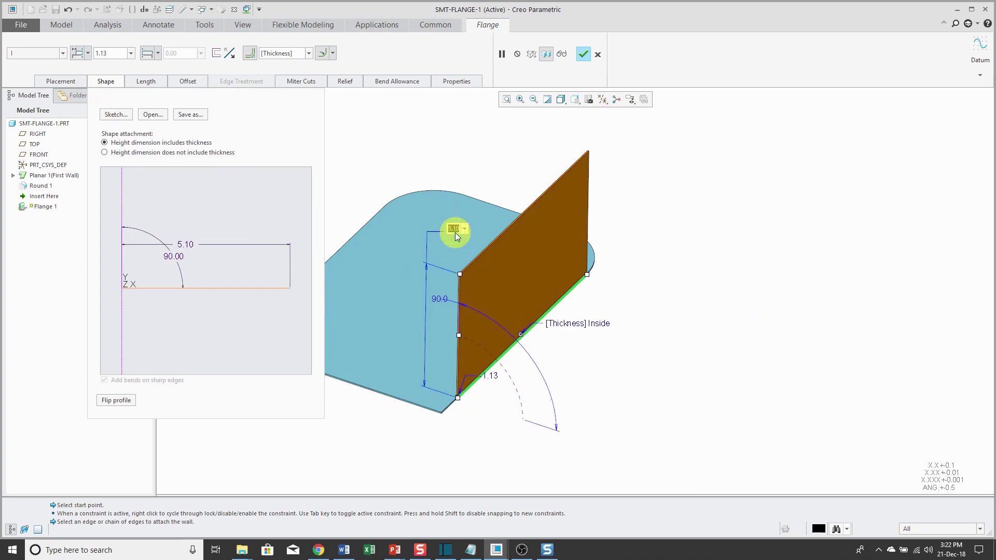
text(2)
key(Return)
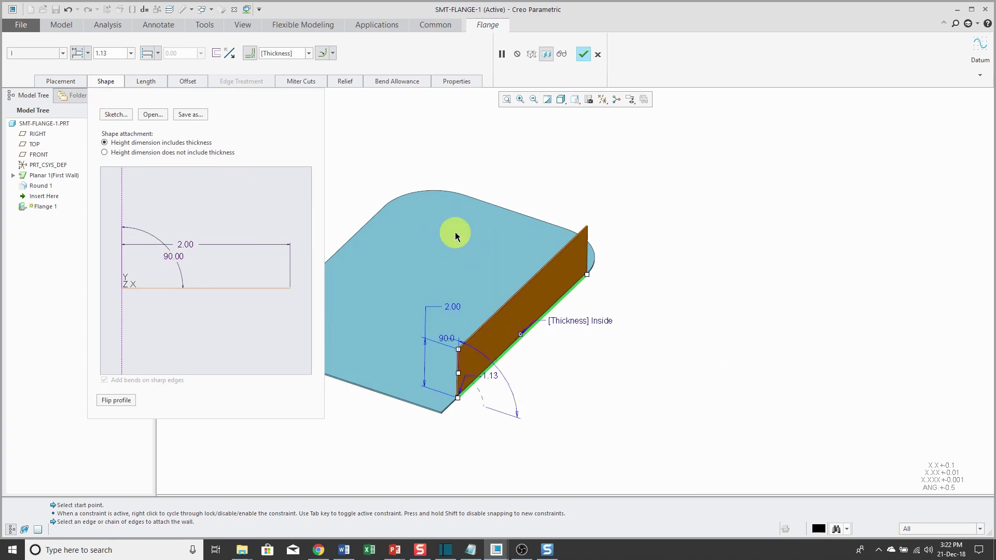
click(106, 81)
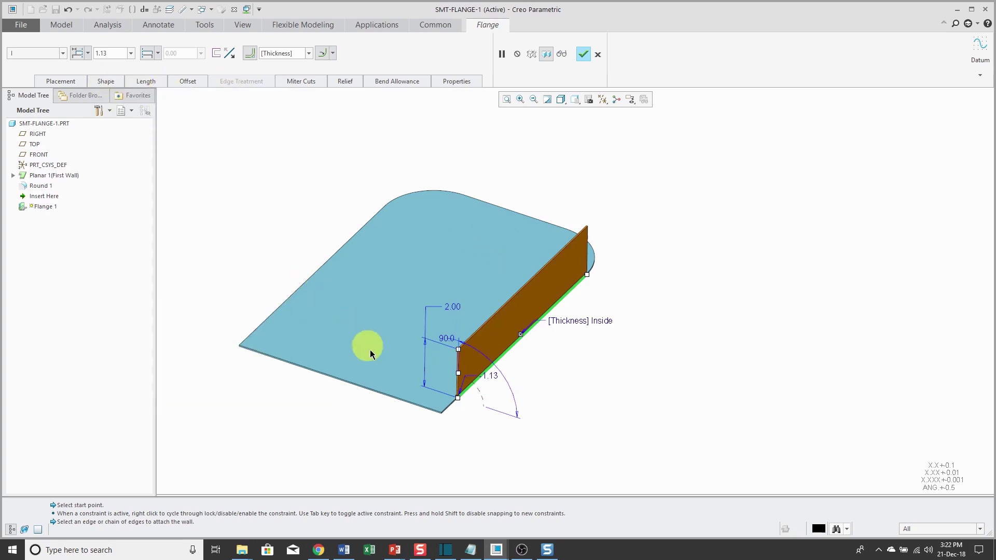
- Try the Chain end length method for the flange's first direction, extending the wall to the plate's sharp corner
scroll(470, 407, down, 3)
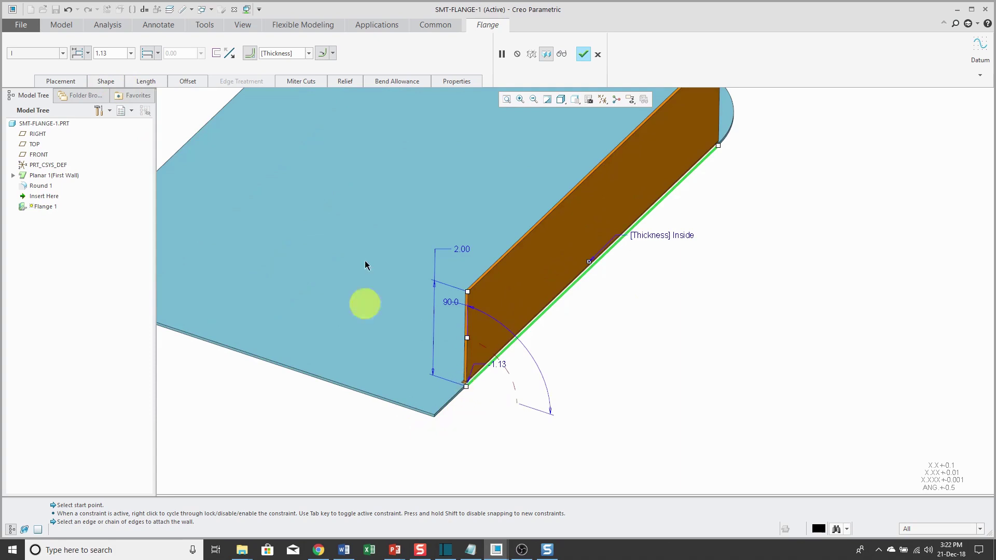
click(87, 53)
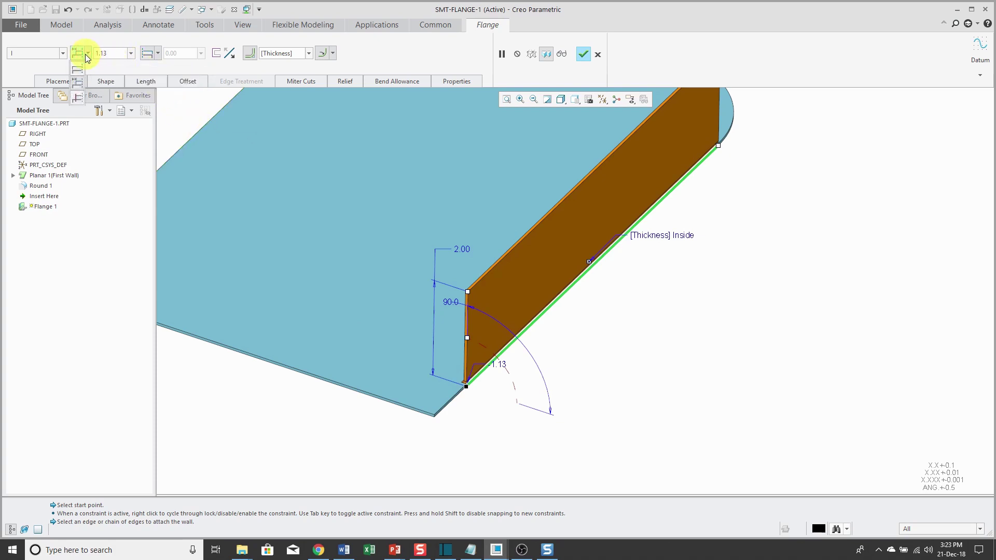
click(77, 70)
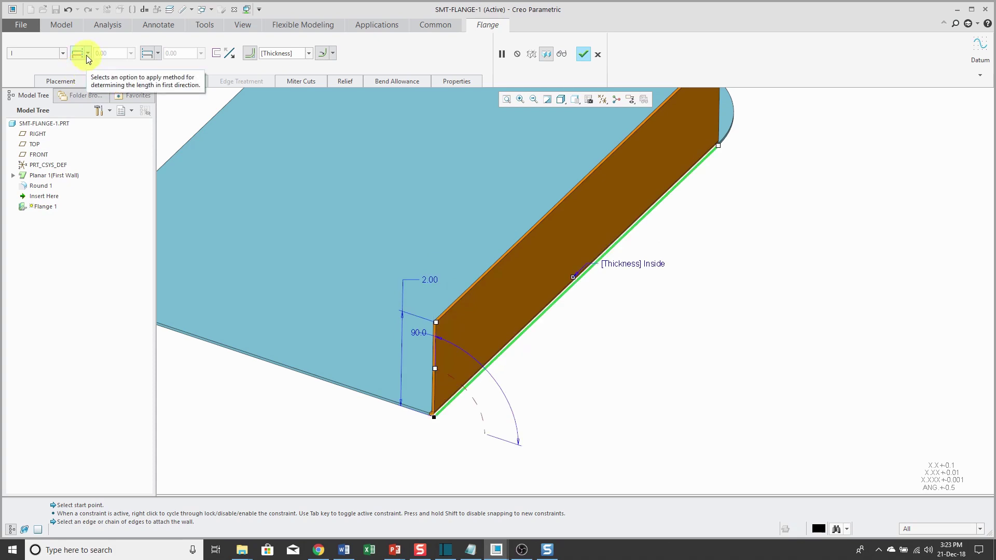
- Try Blind lengths by pulling the wall's first end in about 1.69 and its second end in about 1.75
click(86, 55)
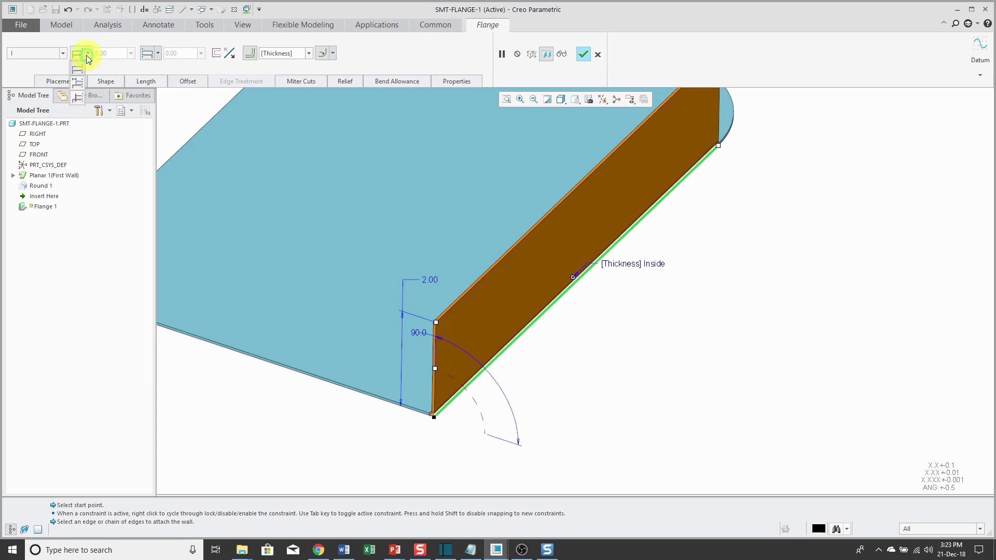
click(78, 88)
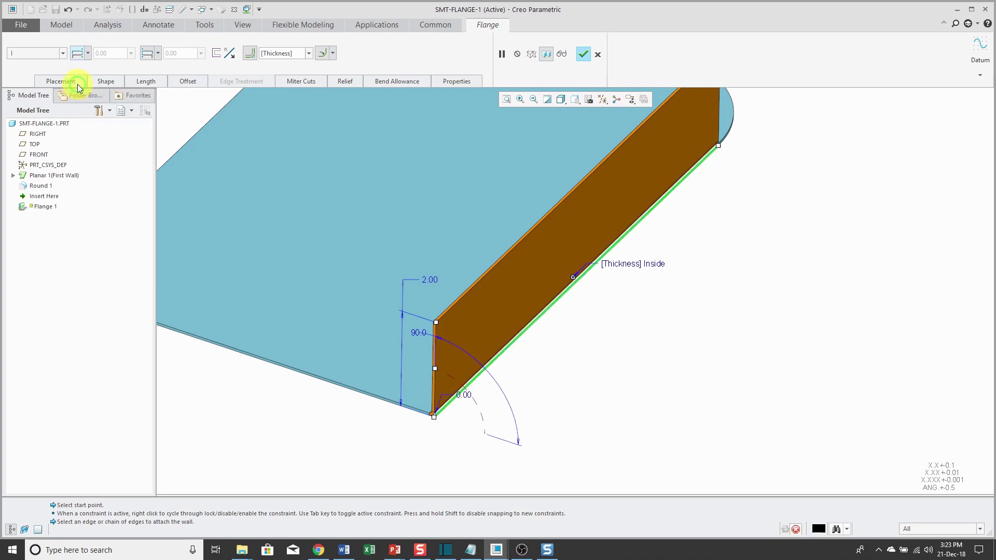
drag(434, 418, 482, 373)
click(88, 54)
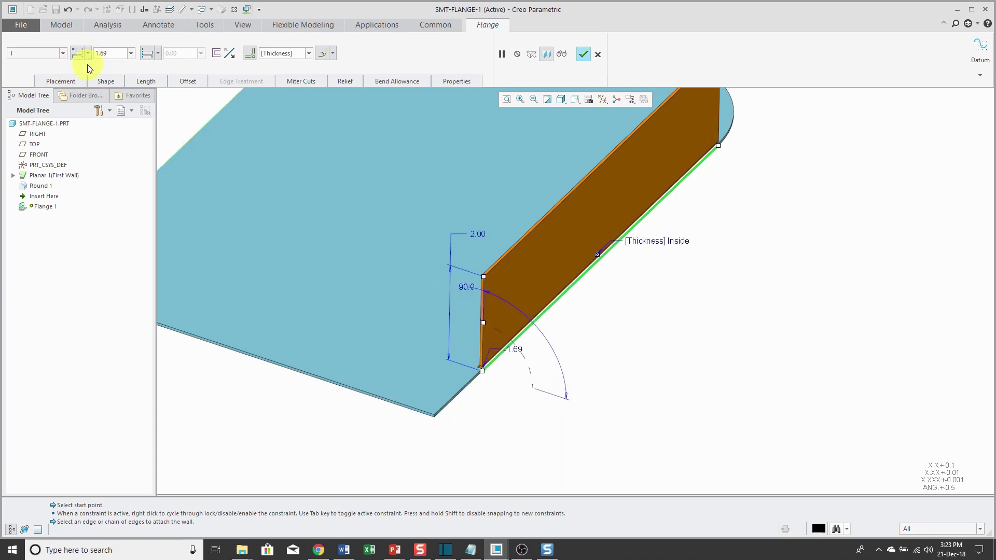
click(87, 54)
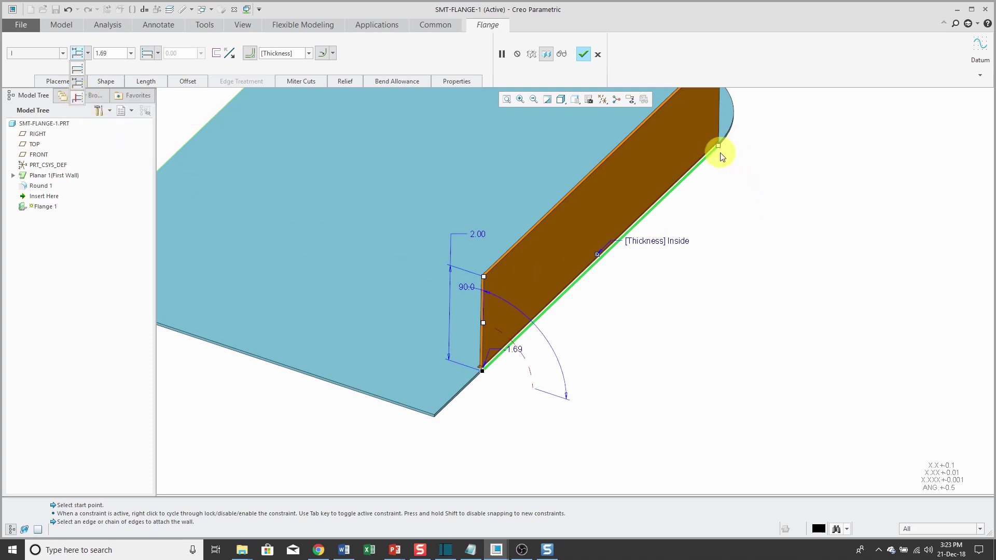
drag(719, 147, 655, 205)
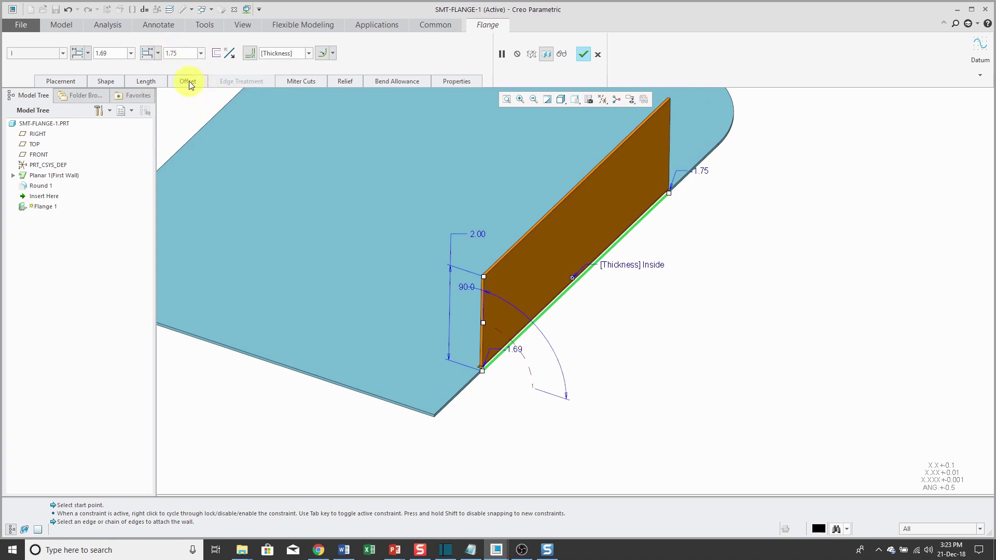
- Set the flange length to Chain end in both directions
click(157, 81)
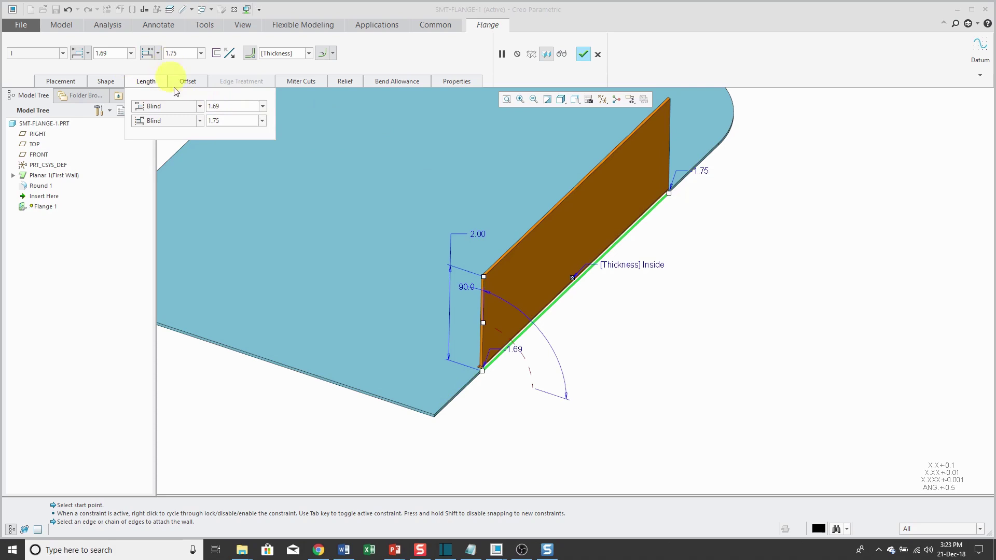
click(200, 107)
click(200, 115)
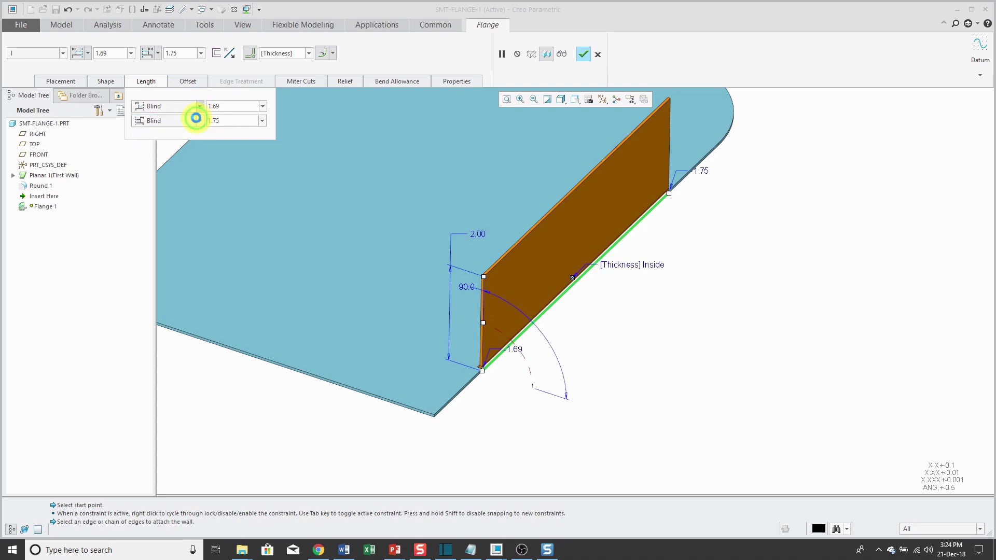
click(202, 121)
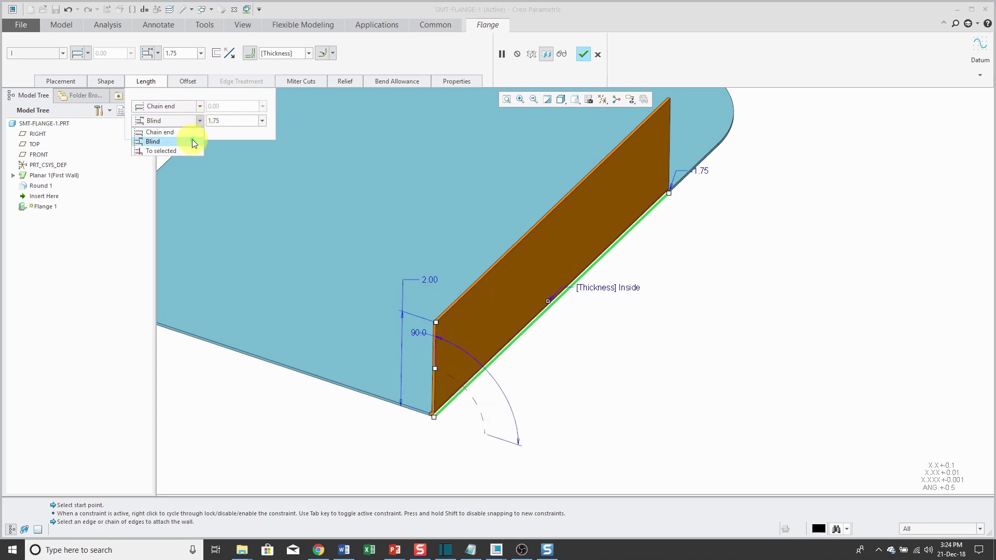
click(192, 133)
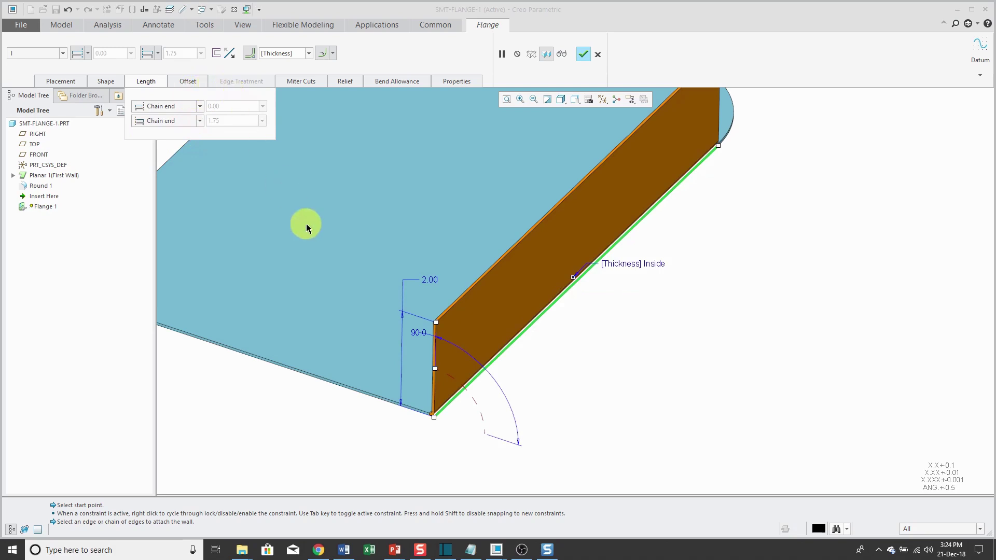
- View the flange bend from the RIGHT orientation and flip the wall thickness repeatedly between the two sides of the sketch
click(575, 101)
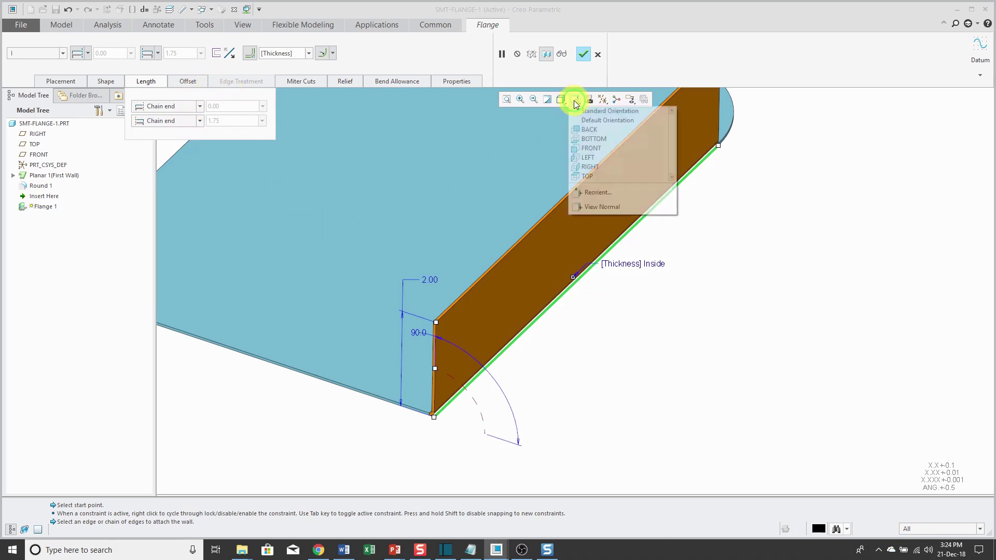
click(589, 167)
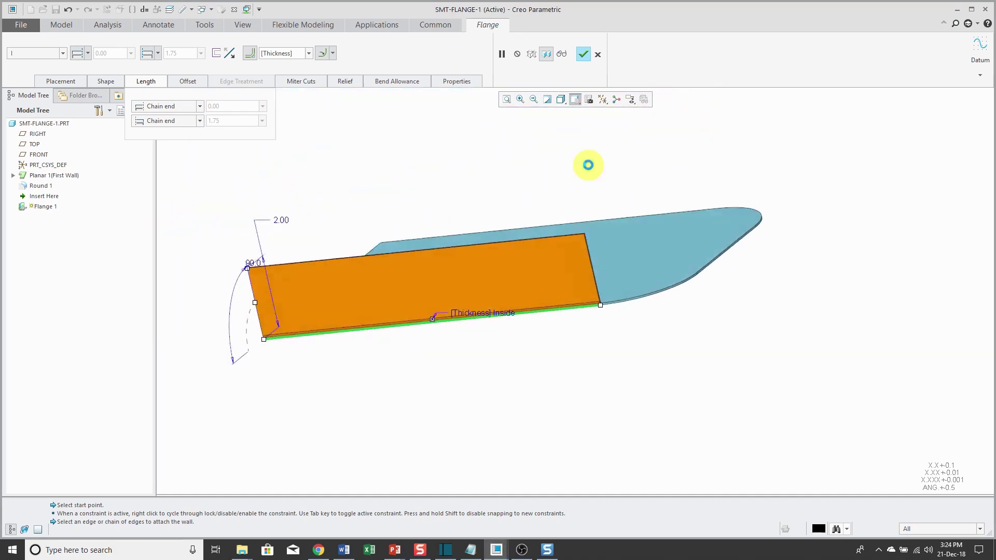
scroll(496, 360, up, 5)
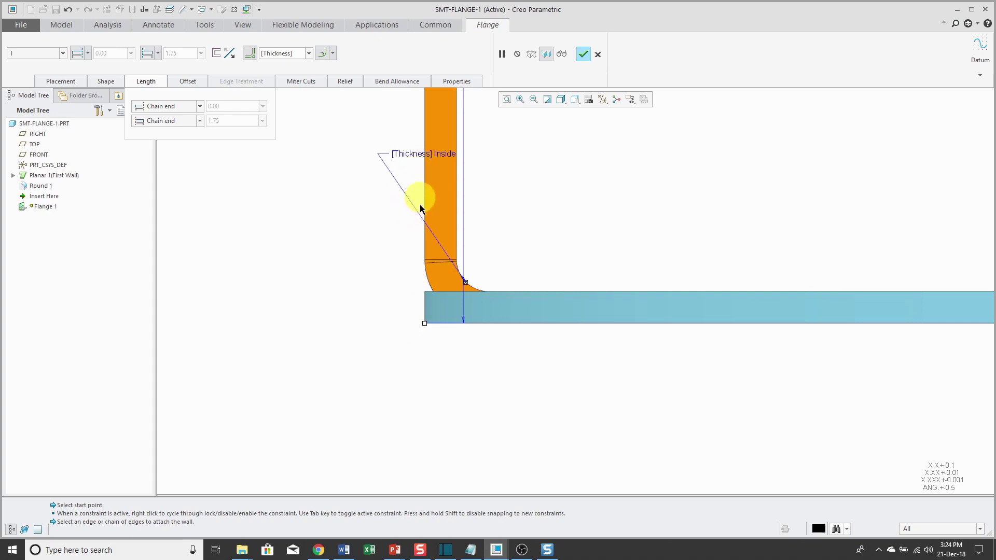
click(232, 55)
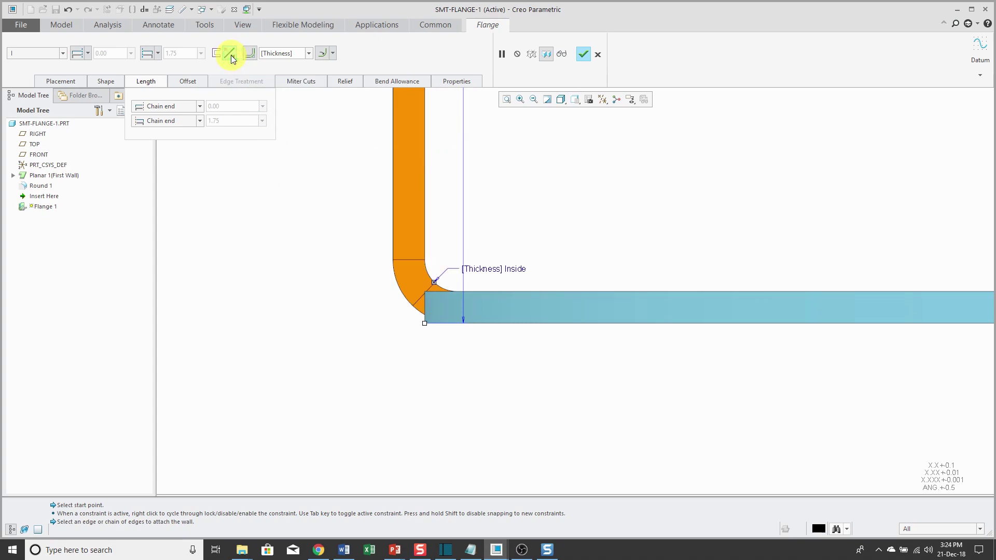
click(232, 55)
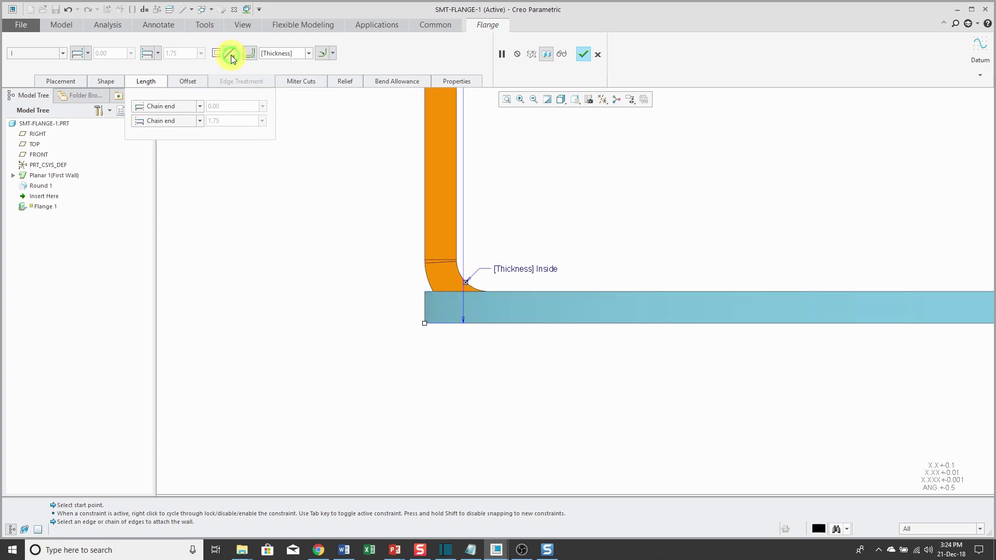
click(231, 55)
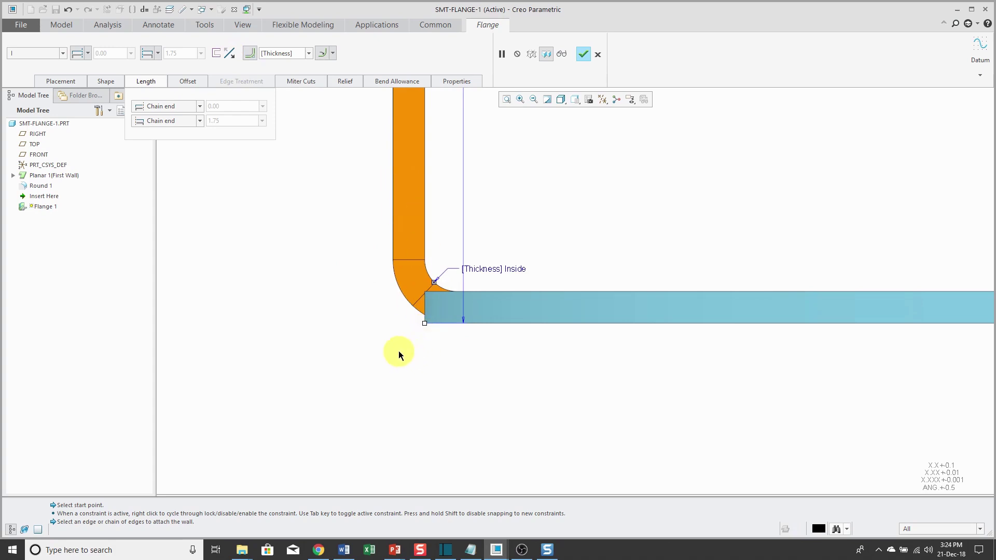
click(230, 56)
click(230, 56)
click(230, 56)
click(230, 56)
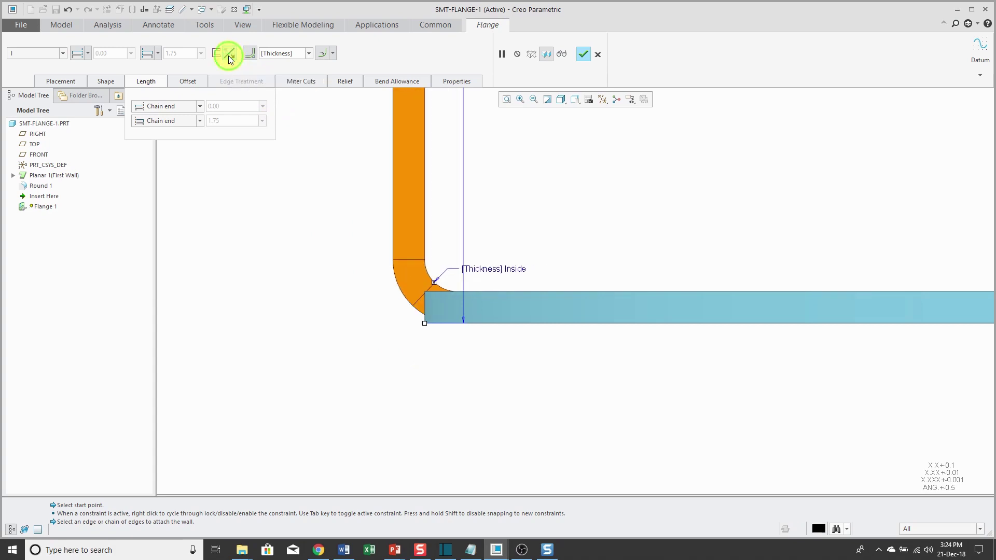
click(229, 56)
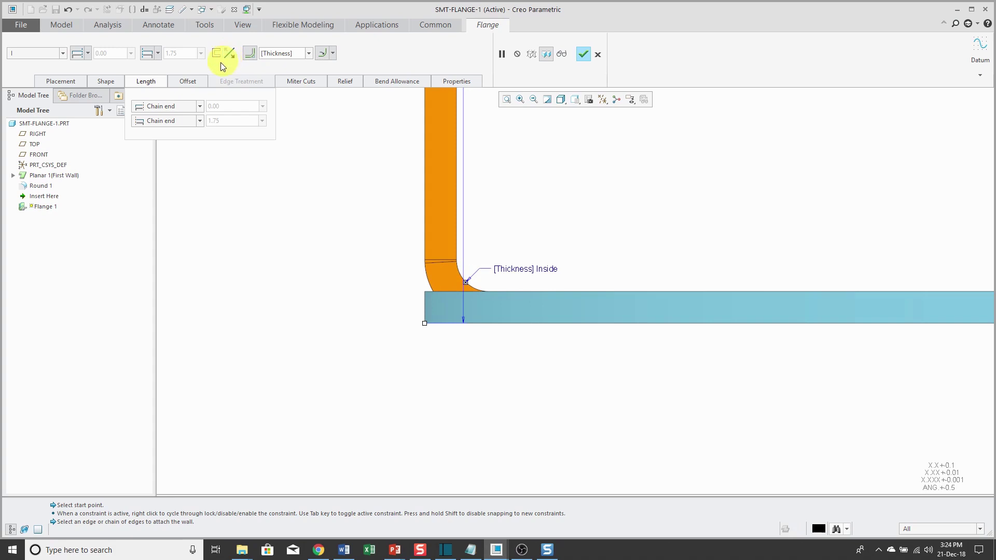
- Enable offsetting the flange wall with respect to its attachment edge, using the Automatic type
click(195, 80)
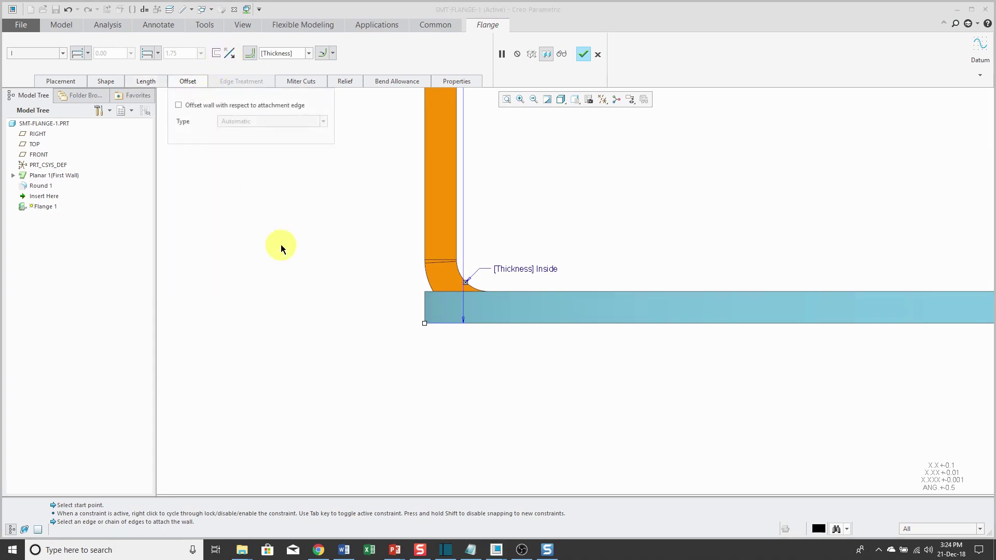
click(180, 108)
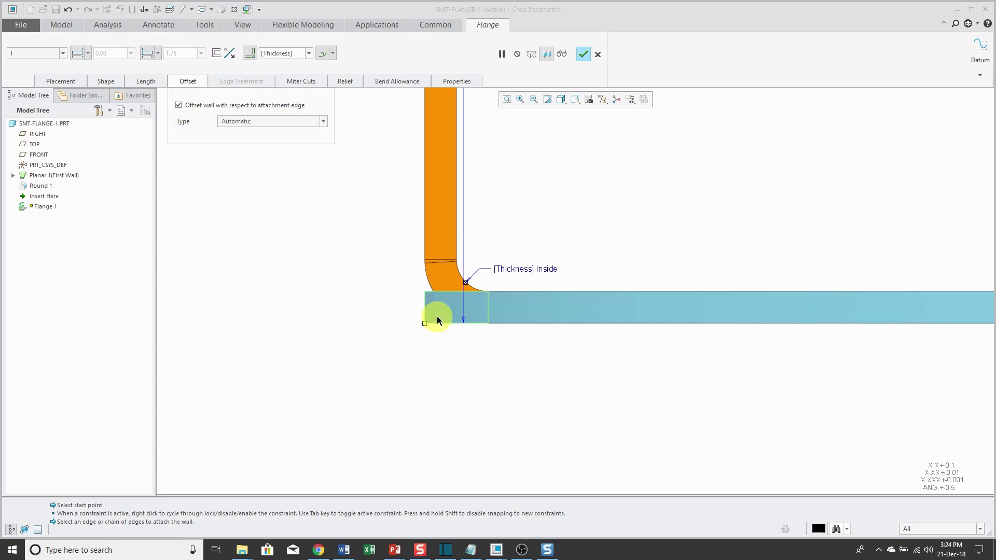
middle_drag(436, 320, 549, 396)
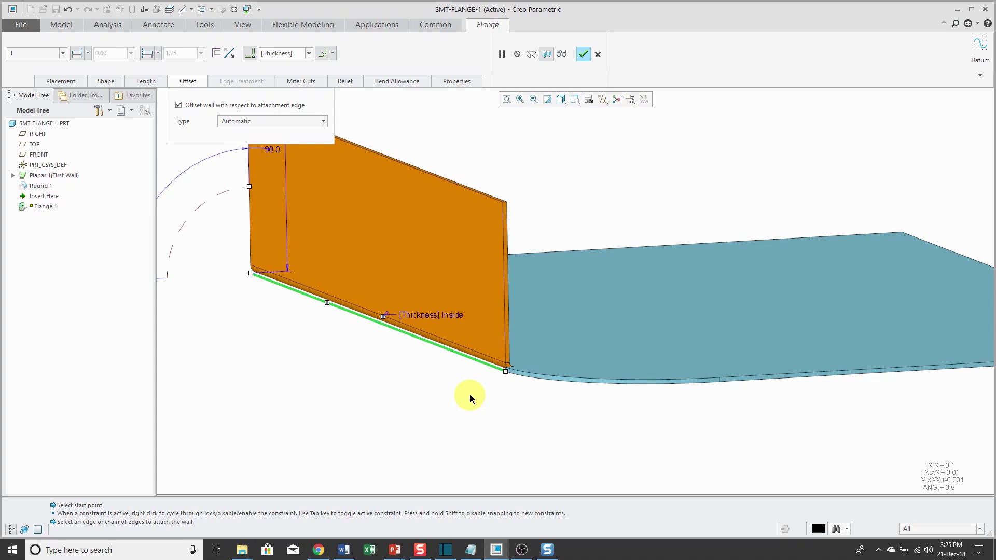
- Set the wall offset type to Add to part edge and inspect the bend where it meets the plate
click(323, 122)
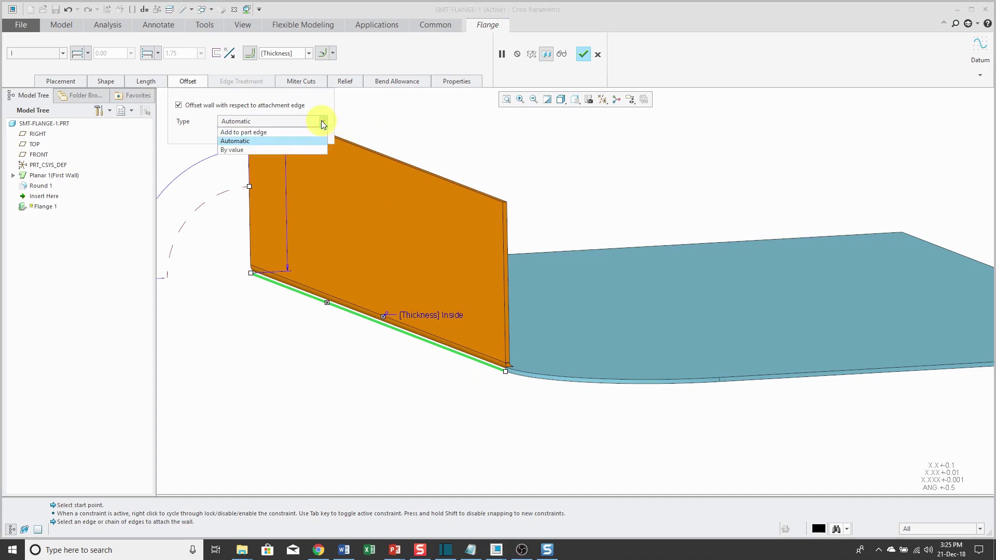
click(308, 132)
middle_drag(545, 407, 521, 388)
scroll(514, 374, up, 5)
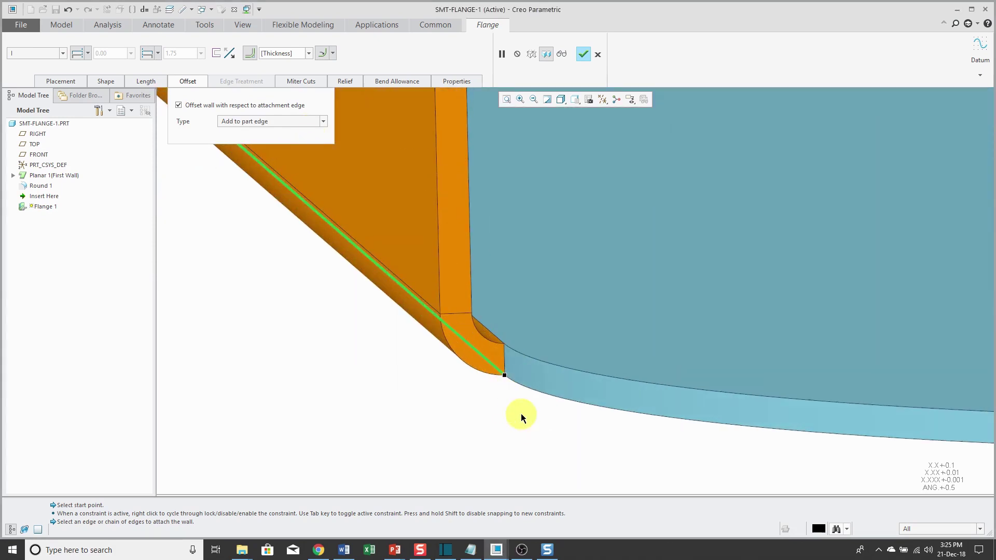
scroll(577, 425, down, 3)
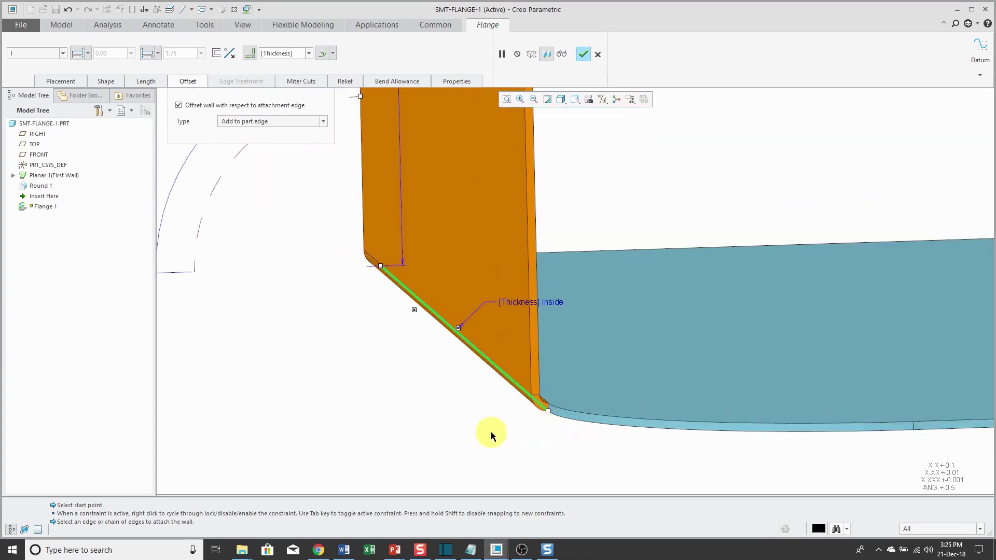
- Set the wall offset type to By value and pull the offset handle inward over the plate to about 0.63
click(296, 125)
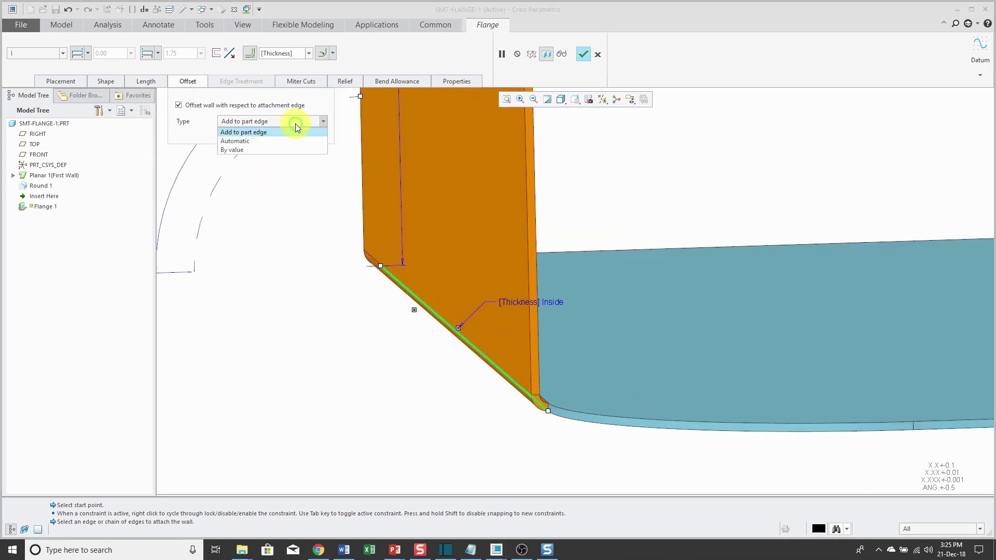
click(291, 151)
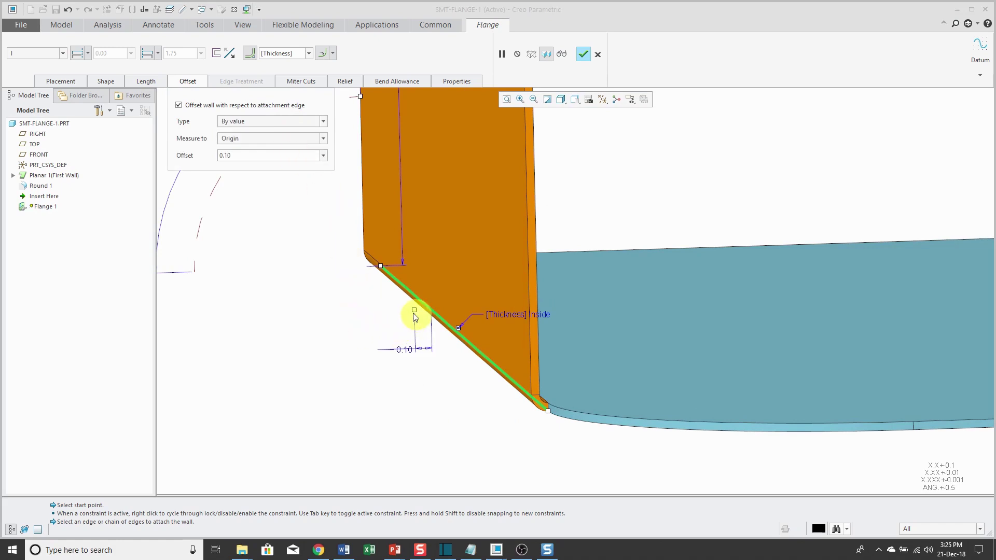
drag(414, 310, 534, 318)
middle_drag(516, 347, 434, 326)
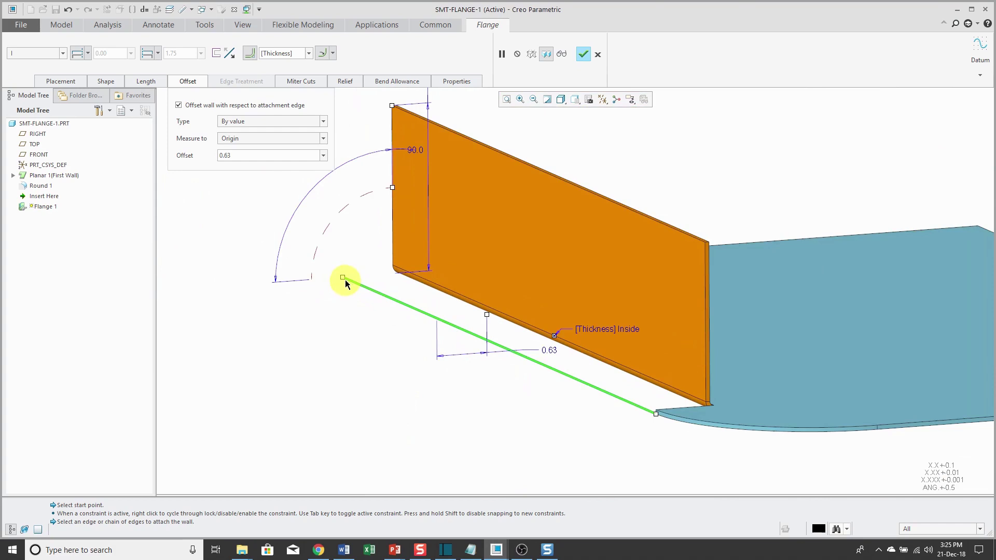
- Shorten the flange from both chain ends, by about 1.06 at the first end and about 1.34 at the second
drag(343, 278, 389, 305)
middle_drag(389, 304, 367, 294)
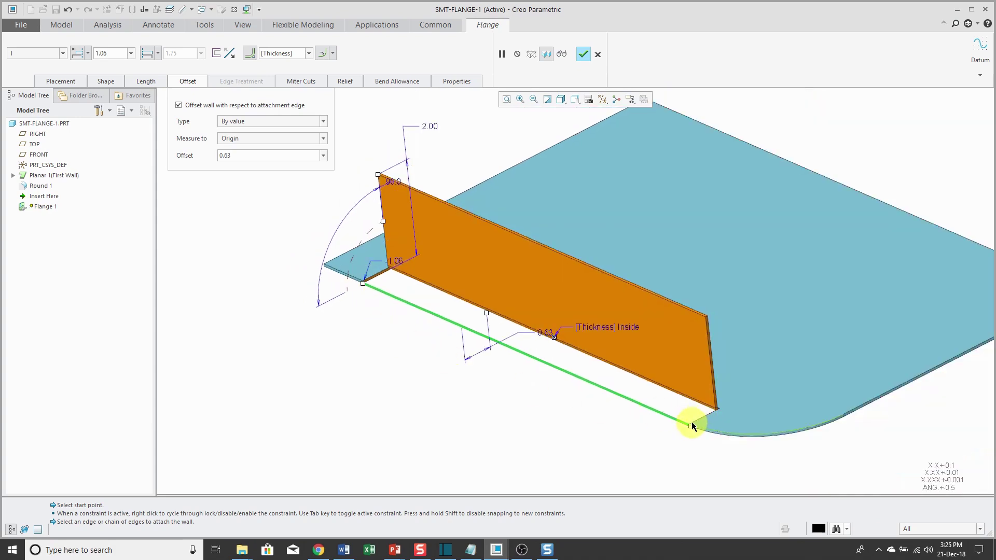
drag(690, 424, 643, 406)
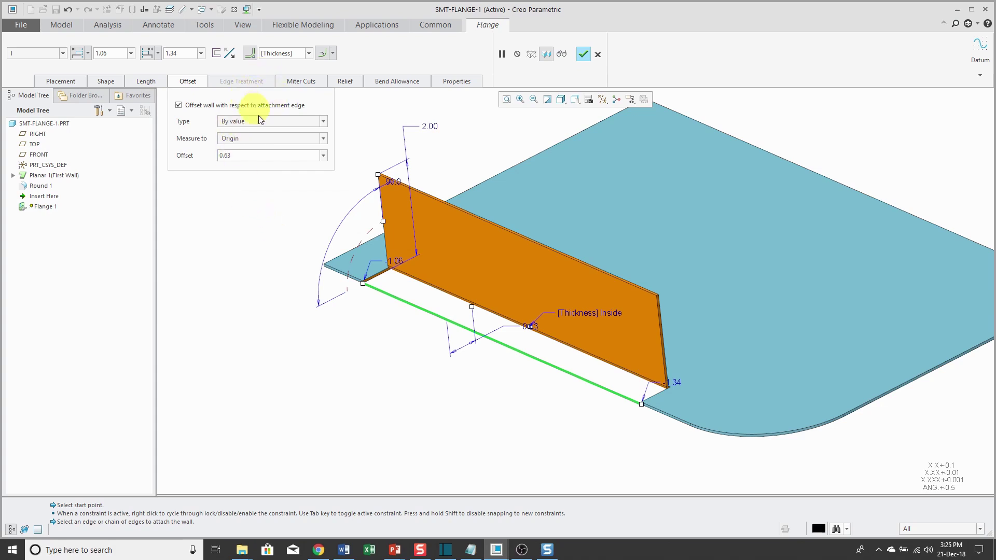
- Turn off the bend at the attachment edge and inspect both flange ends where they meet the plate
scroll(688, 372, down, 5)
scroll(645, 397, up, 1)
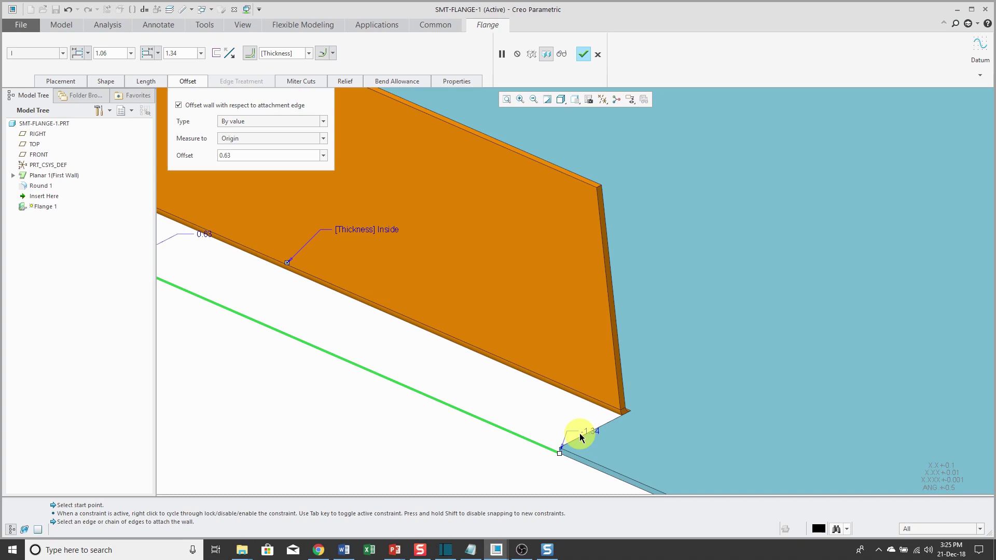
click(253, 56)
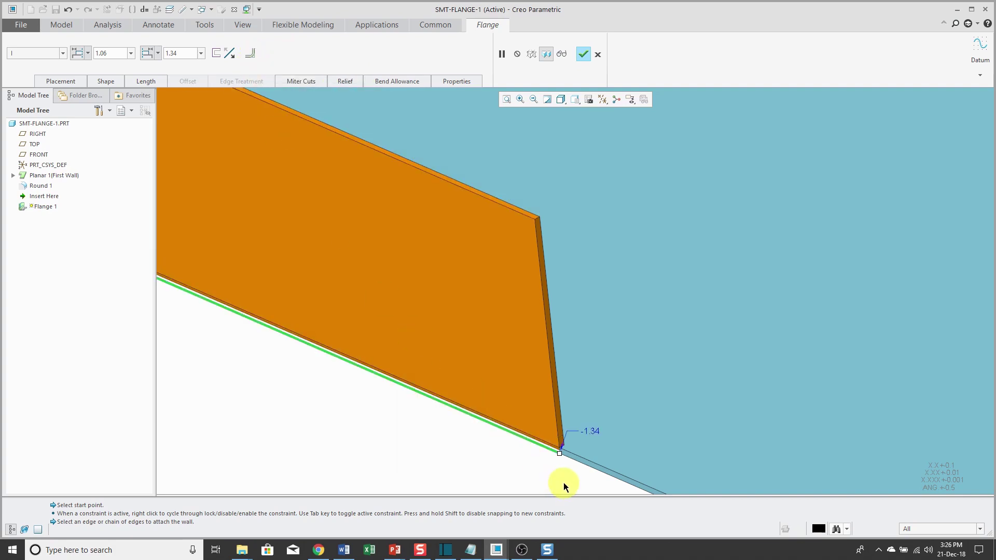
scroll(551, 395, up, 3)
scroll(557, 412, down, 3)
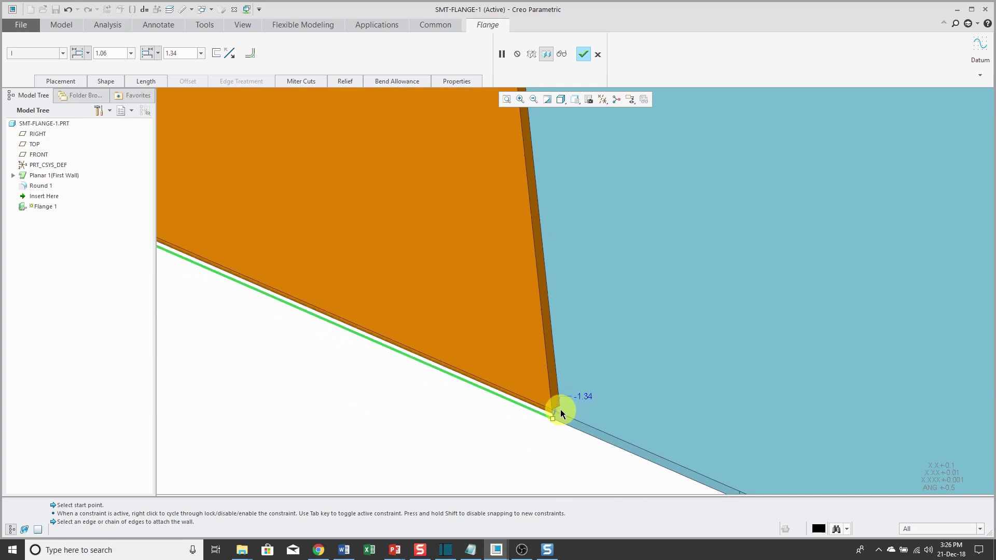
scroll(560, 409, down, 5)
middle_drag(438, 356, 525, 353)
scroll(285, 429, up, 4)
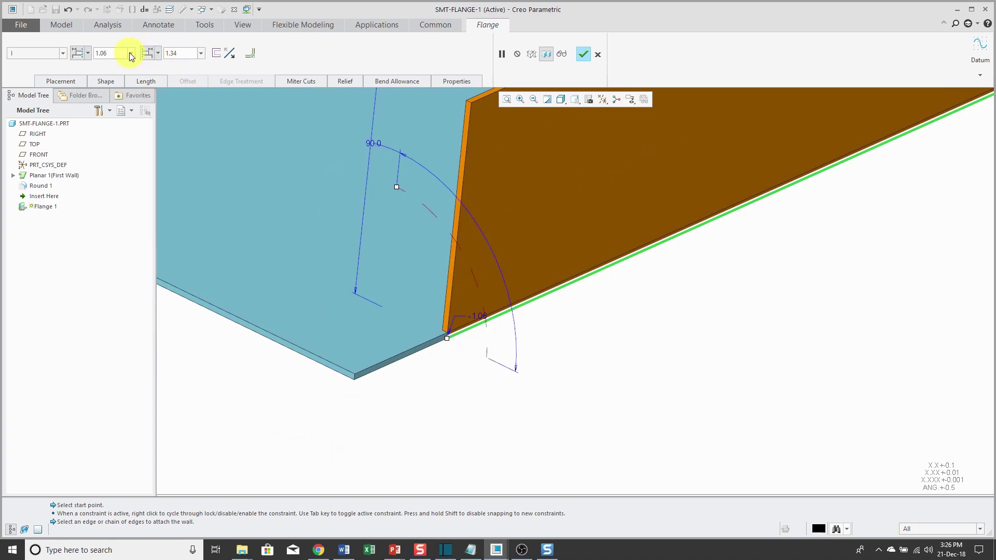
- Set the flange's first end to Chain end and inspect the wall at the plate's sharp corner
click(88, 53)
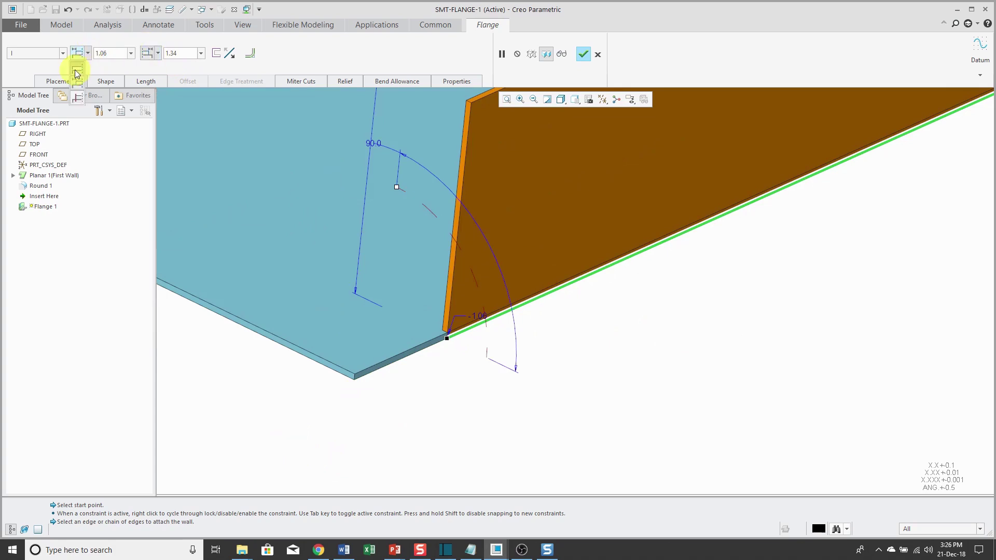
click(77, 73)
scroll(363, 394, up, 3)
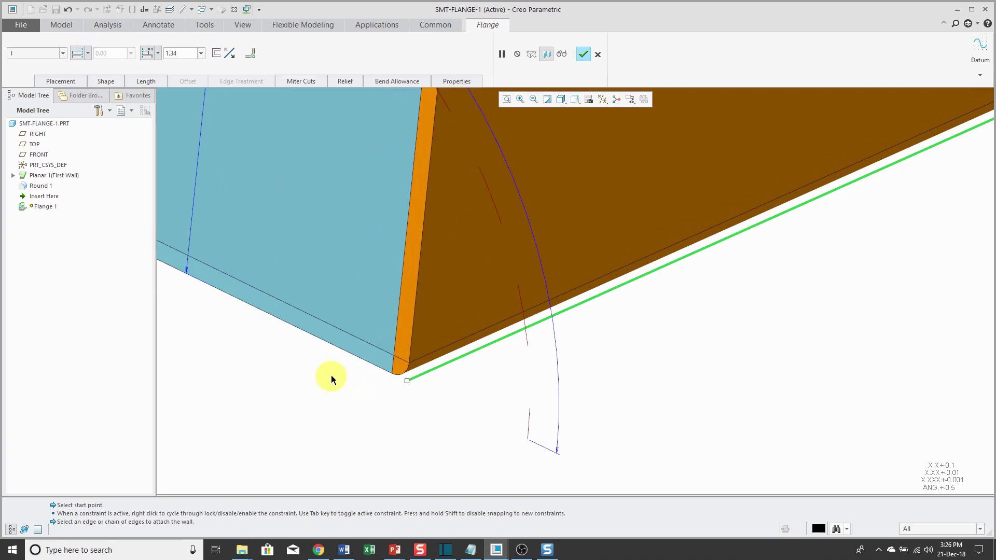
scroll(358, 383, up, 2)
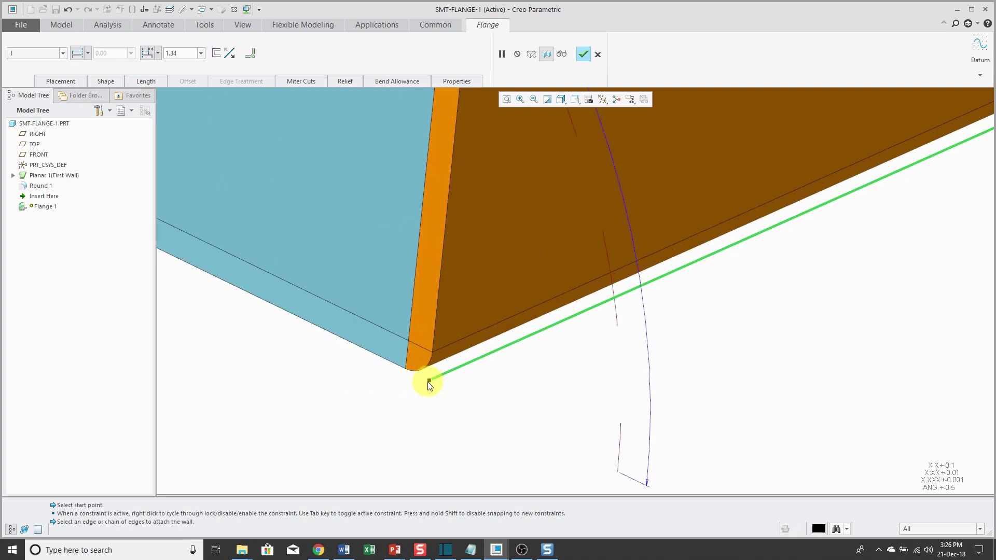
scroll(462, 391, down, 1)
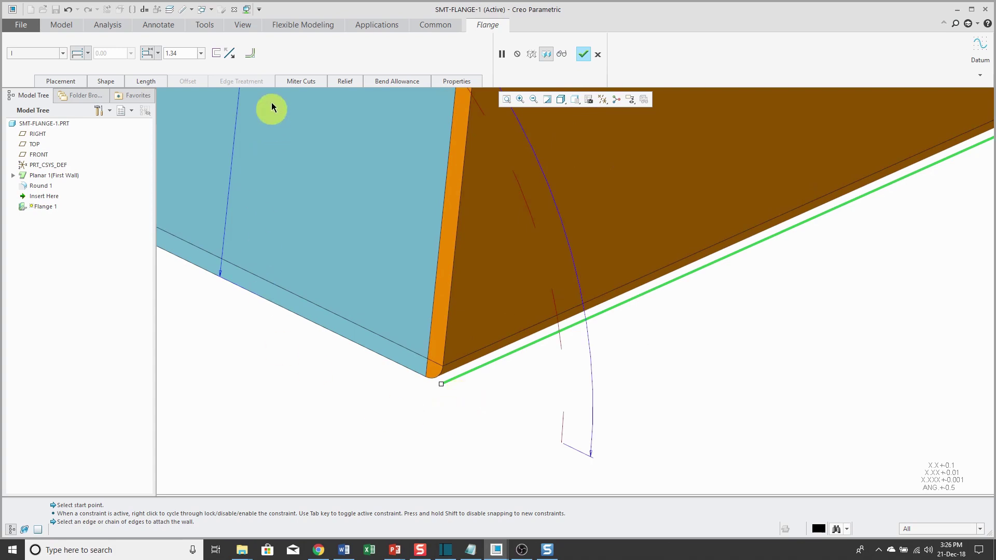
- Restore the bend at the attachment edge and disable offsetting the wall with respect to that edge
click(253, 54)
middle_drag(505, 405, 482, 408)
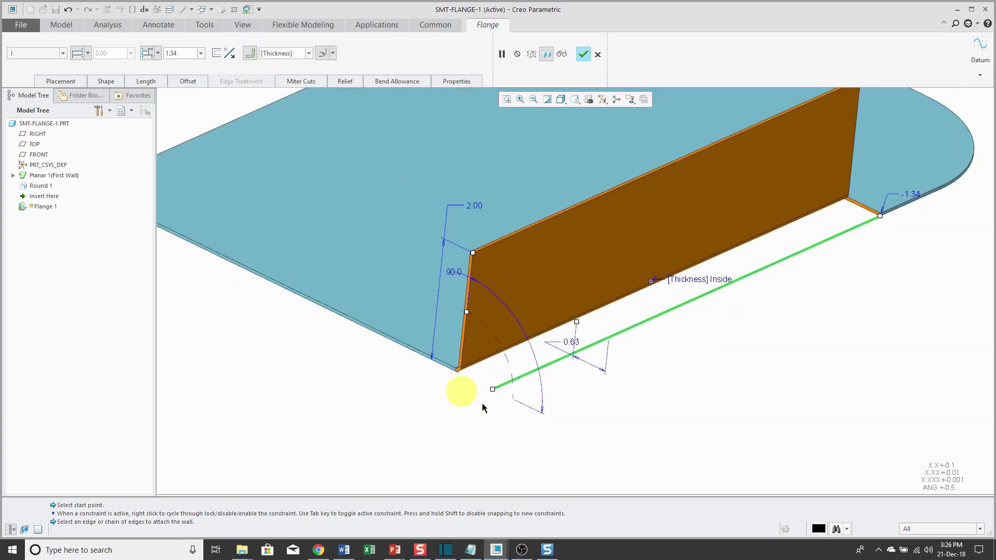
click(186, 81)
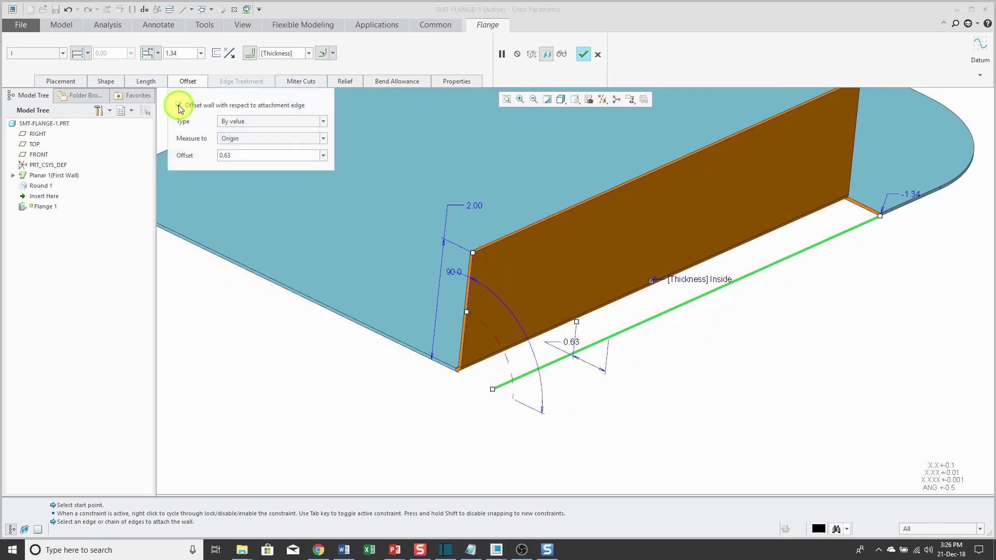
click(186, 107)
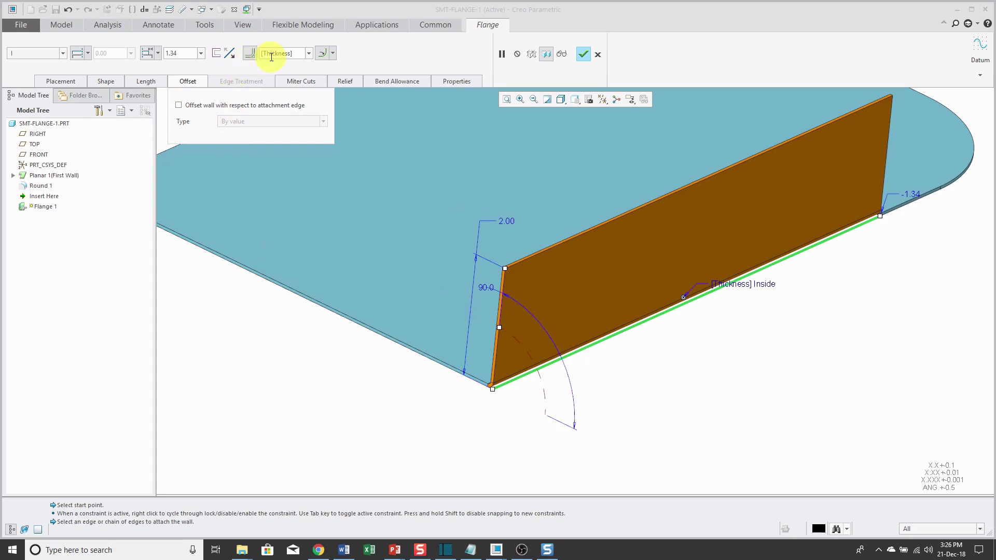
- Try a bend radius of 2.0 * Thickness, and replace it with a radius of 1
click(309, 54)
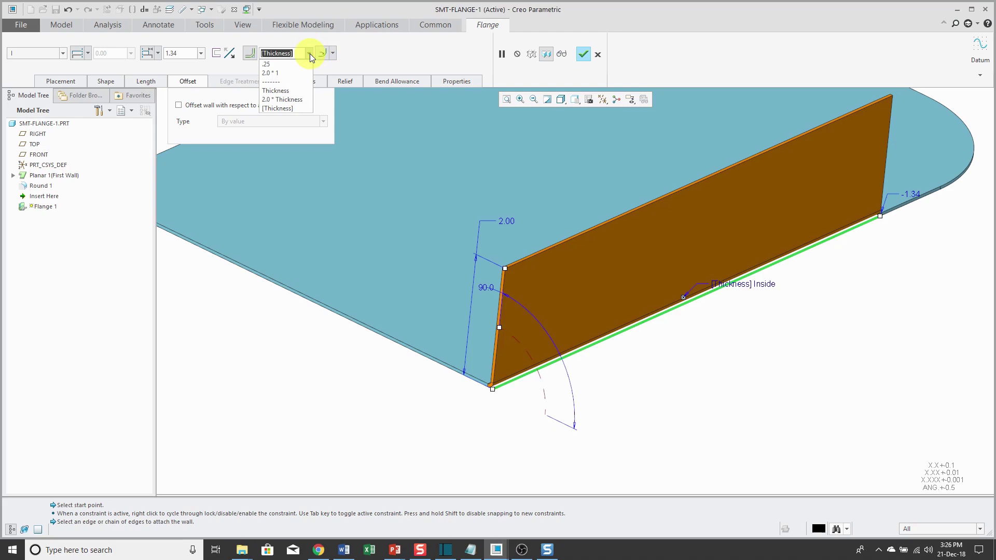
click(290, 98)
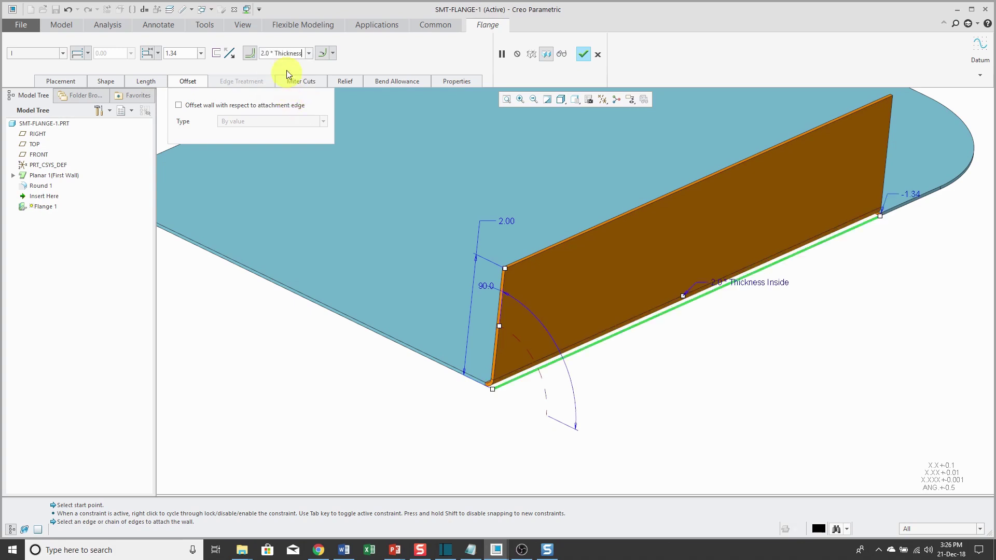
click(287, 53)
double_click(287, 53)
text(1)
key(Return)
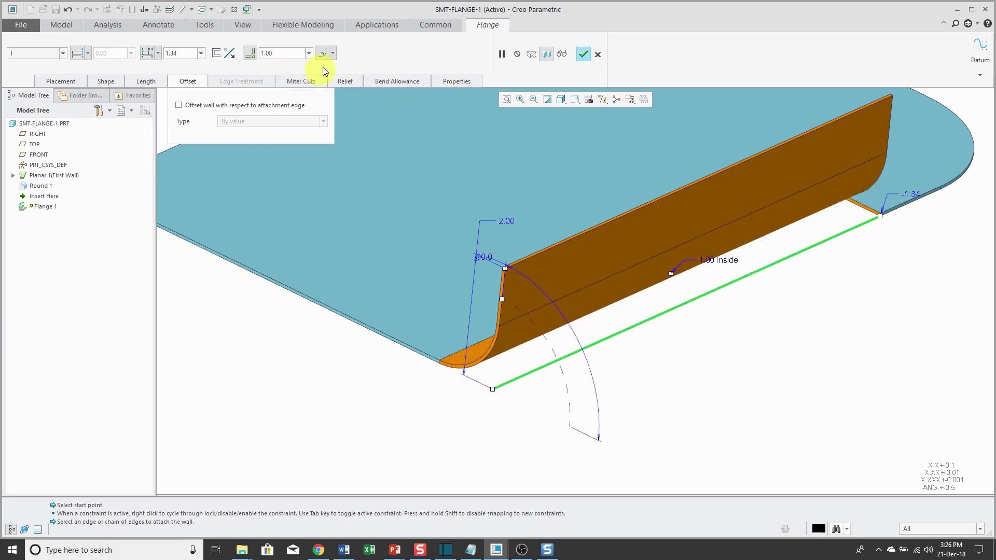
- Examine the options for the side the bend radius is dimensioned on, and the flange's placement and shape settings
click(332, 53)
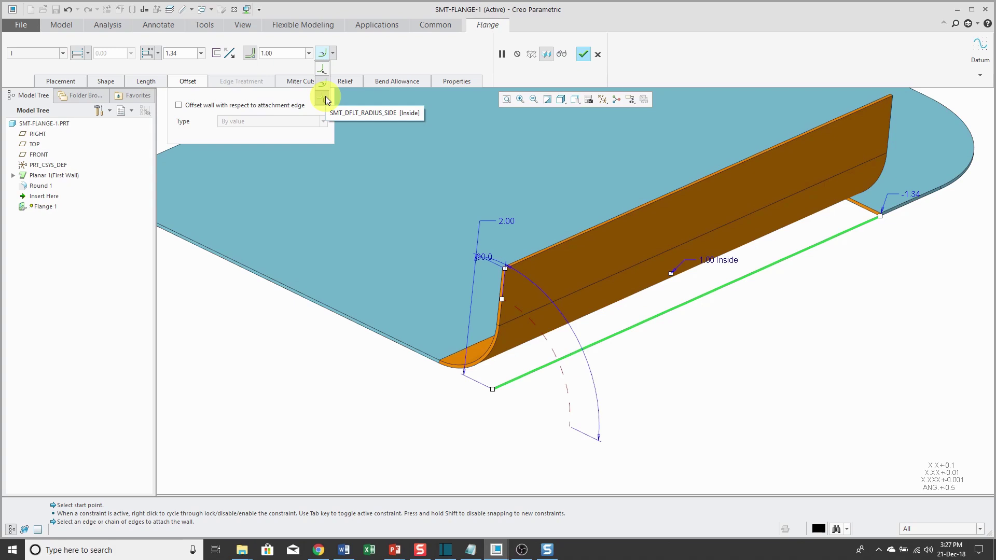
click(356, 58)
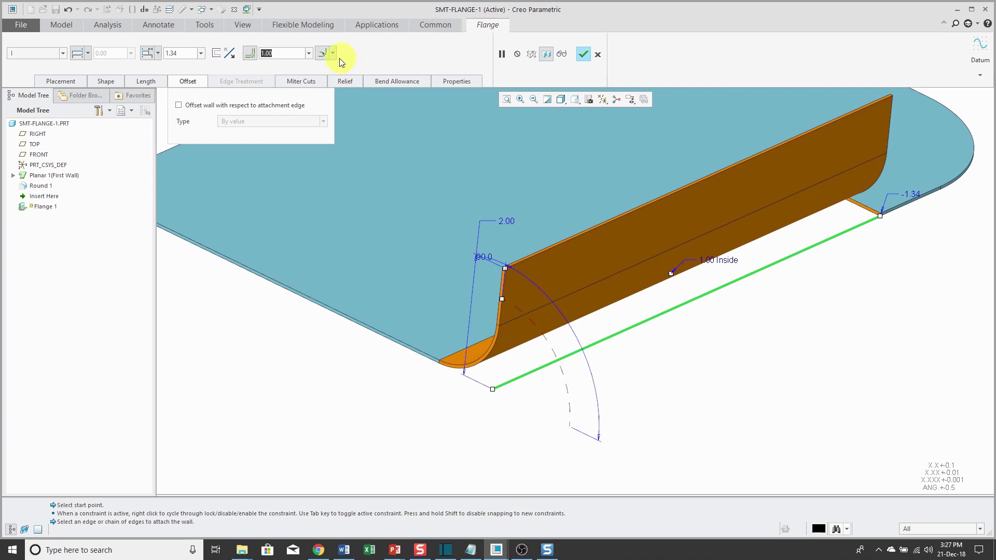
click(72, 83)
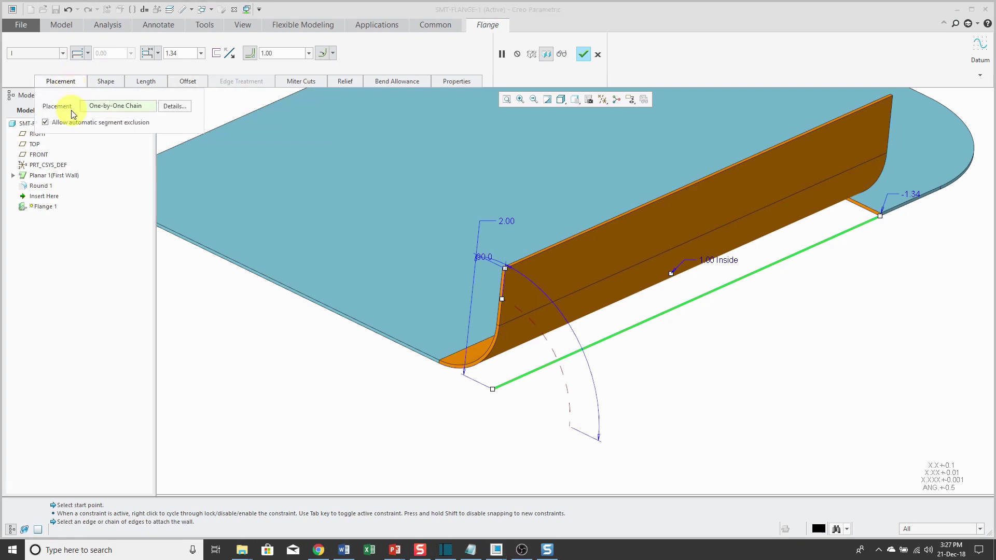
click(113, 83)
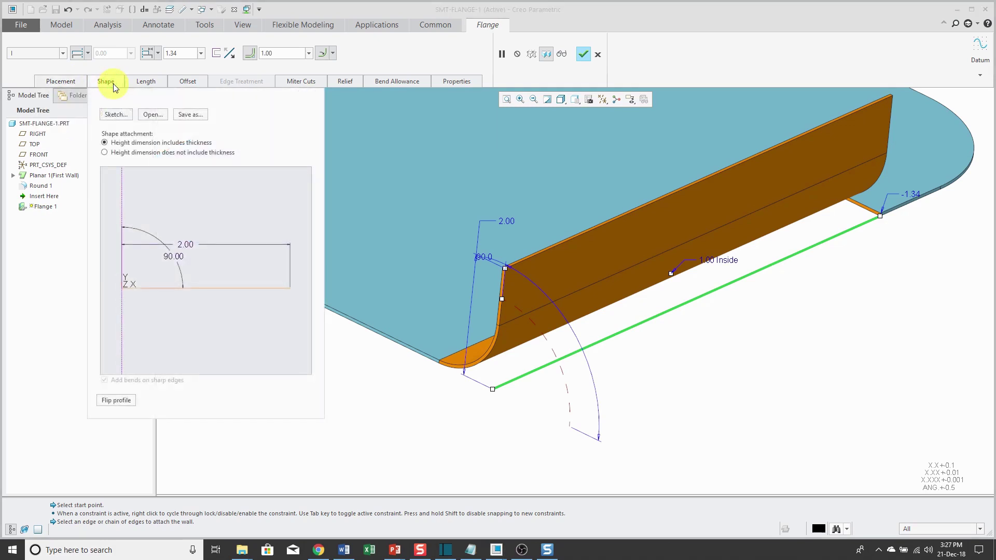
- Set the flange's second end to Chain end and review the wall offset settings
click(156, 83)
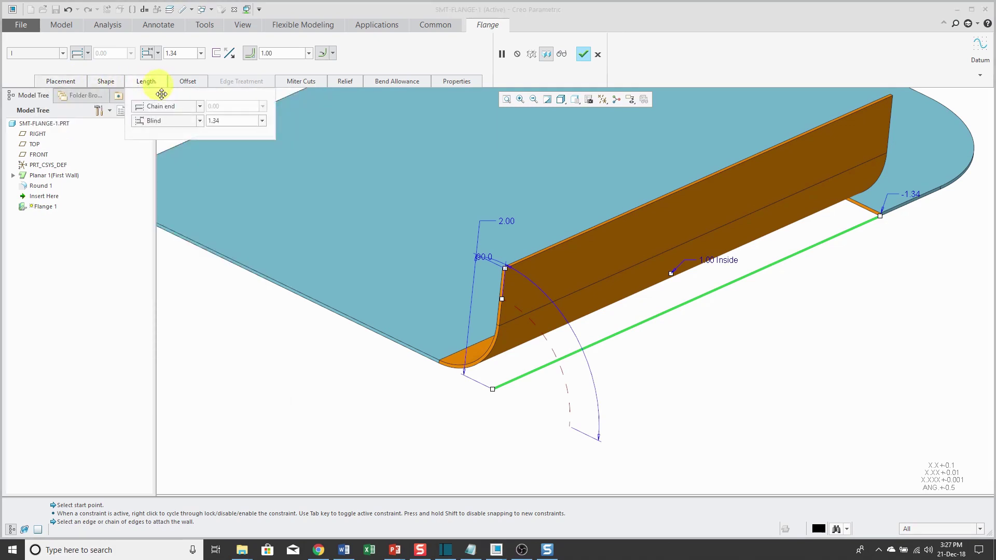
click(199, 120)
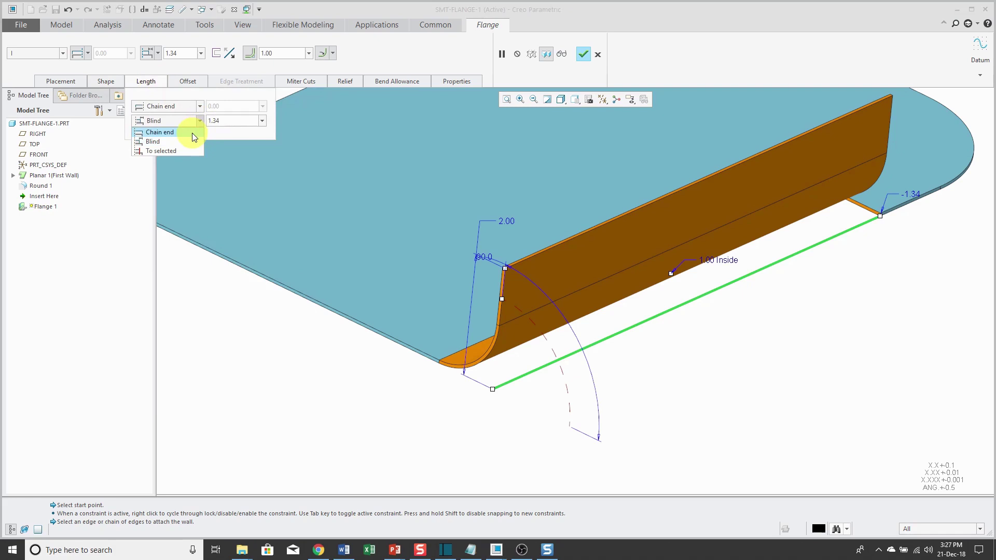
click(192, 133)
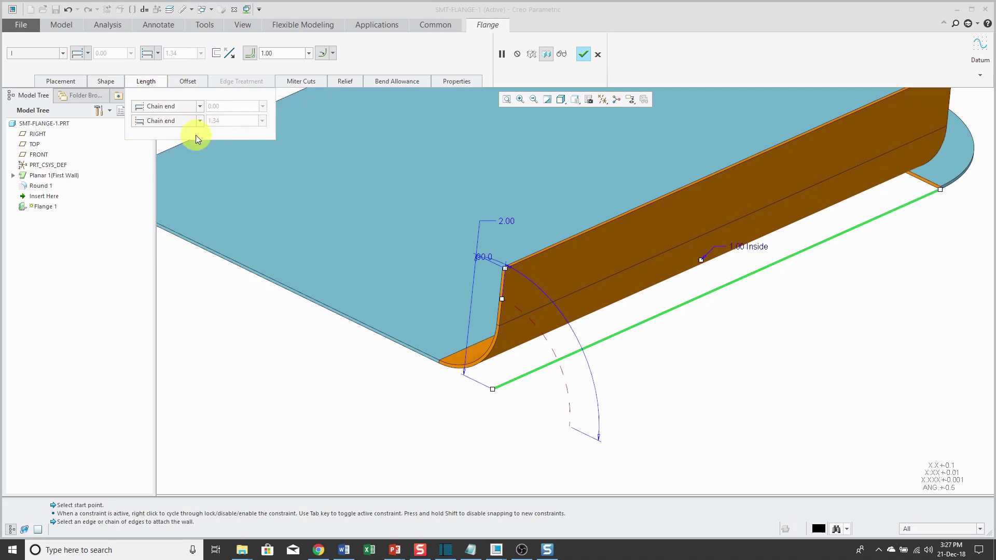
click(192, 82)
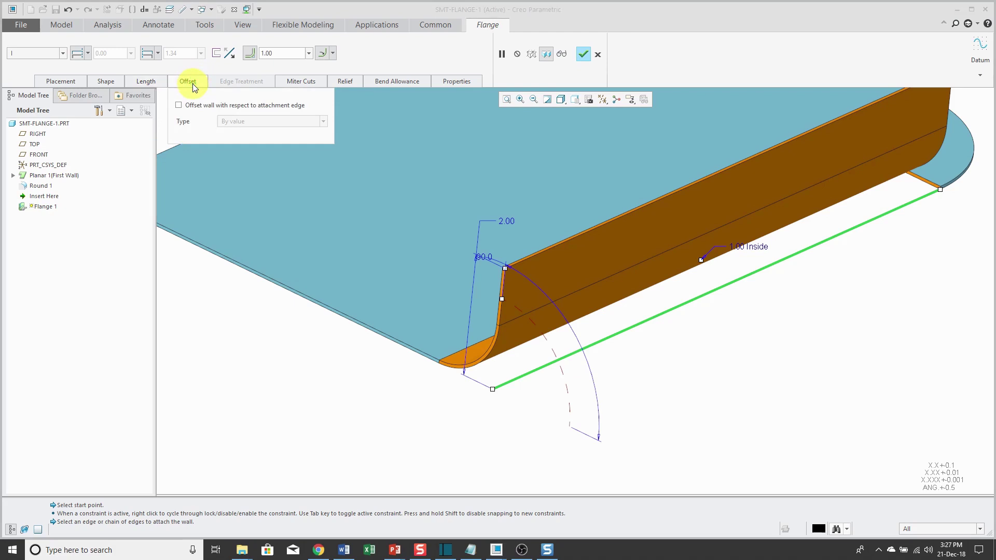
click(284, 335)
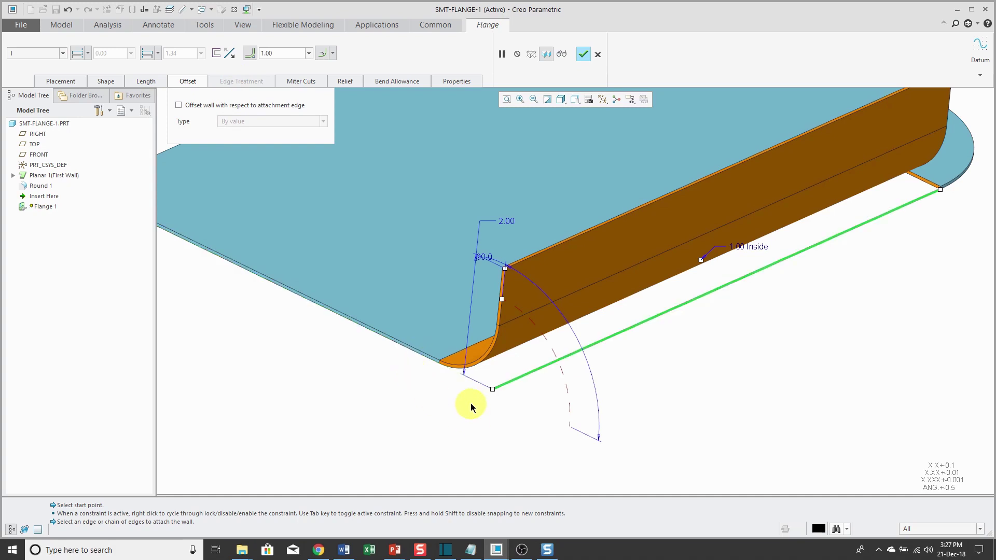
- Clear the flange placement, reselect the same straight edge and add the adjacent edge at the sharp corner to the chain
click(71, 82)
right_click(124, 106)
click(136, 110)
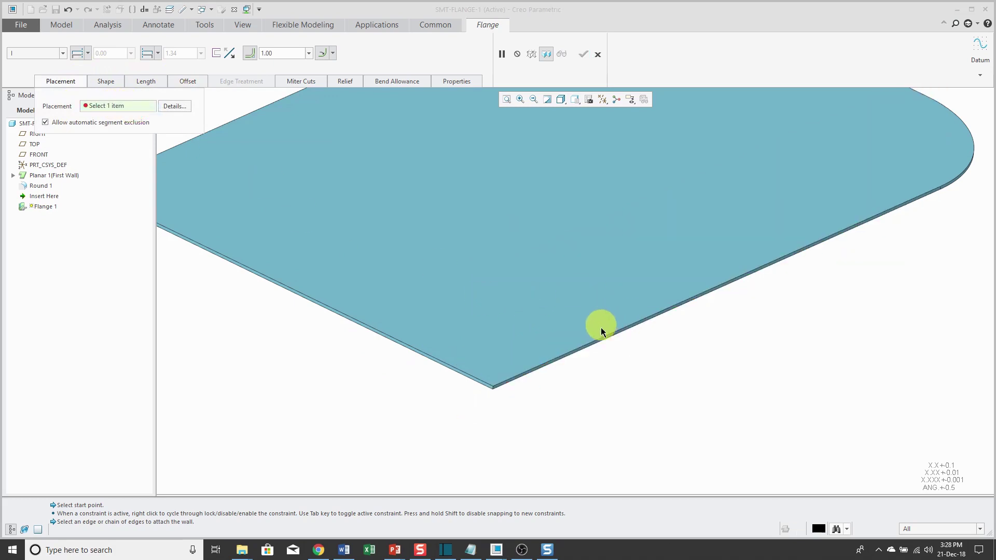
click(596, 346)
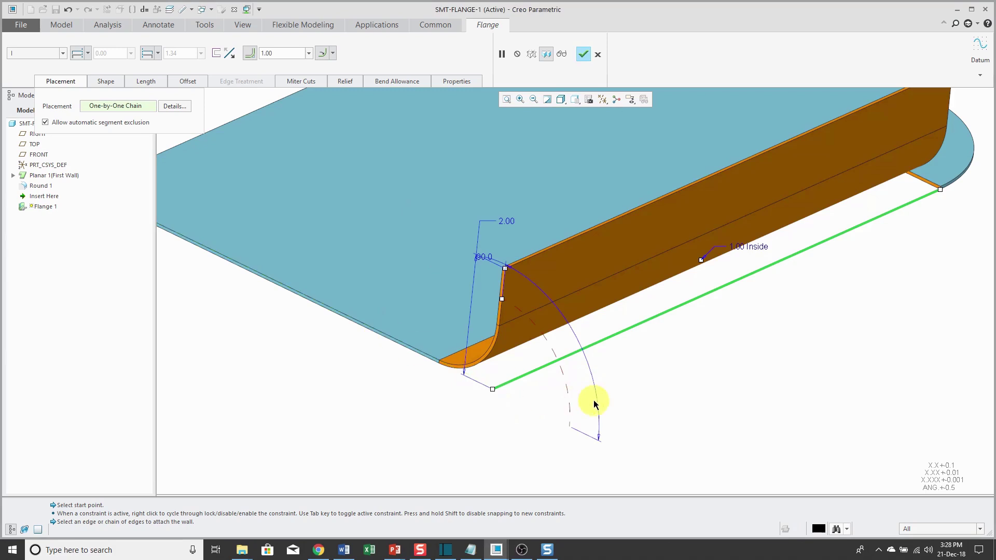
scroll(420, 350, down, 3)
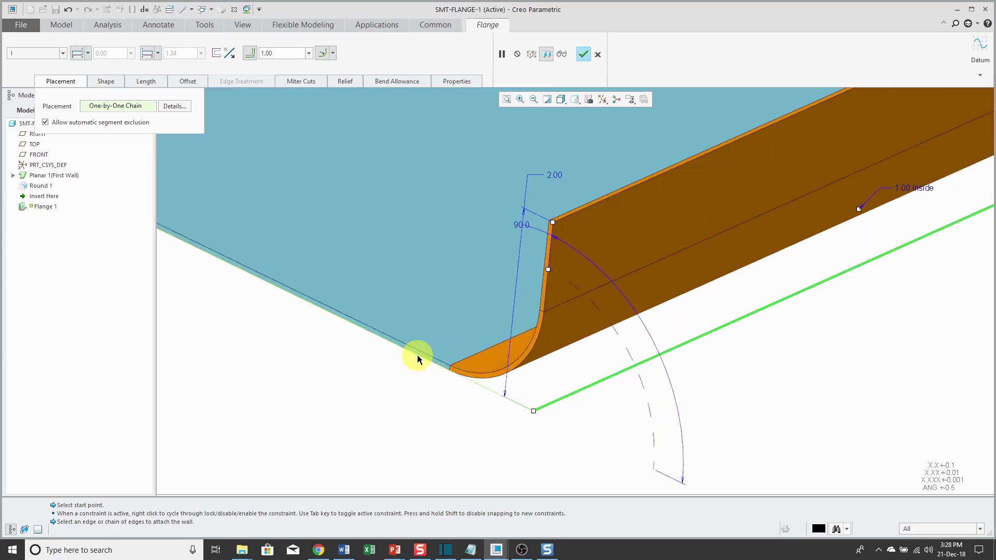
shift+click(419, 354)
middle_drag(419, 358, 537, 372)
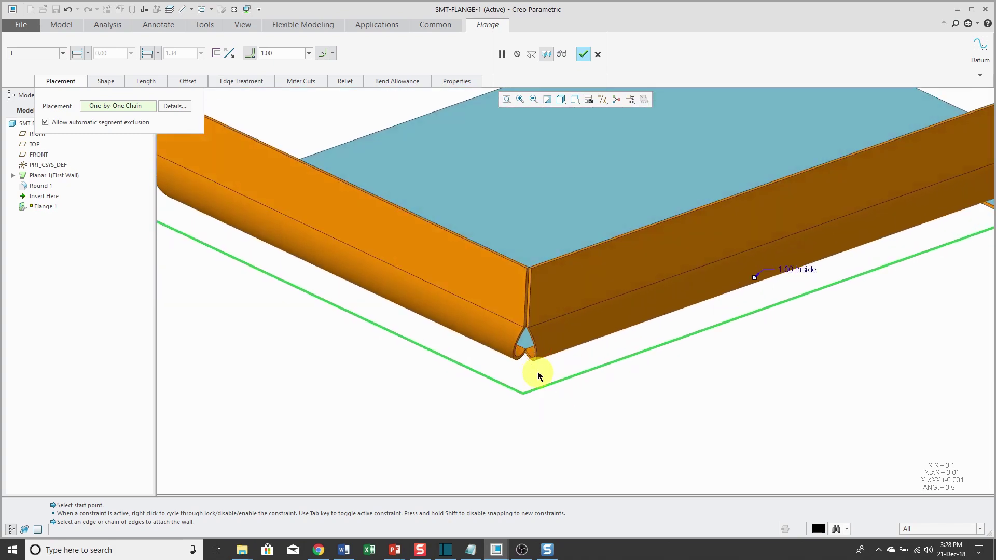
- Show the edge treatment settings for the flange corner and examine the gap between the two walls up close
click(236, 81)
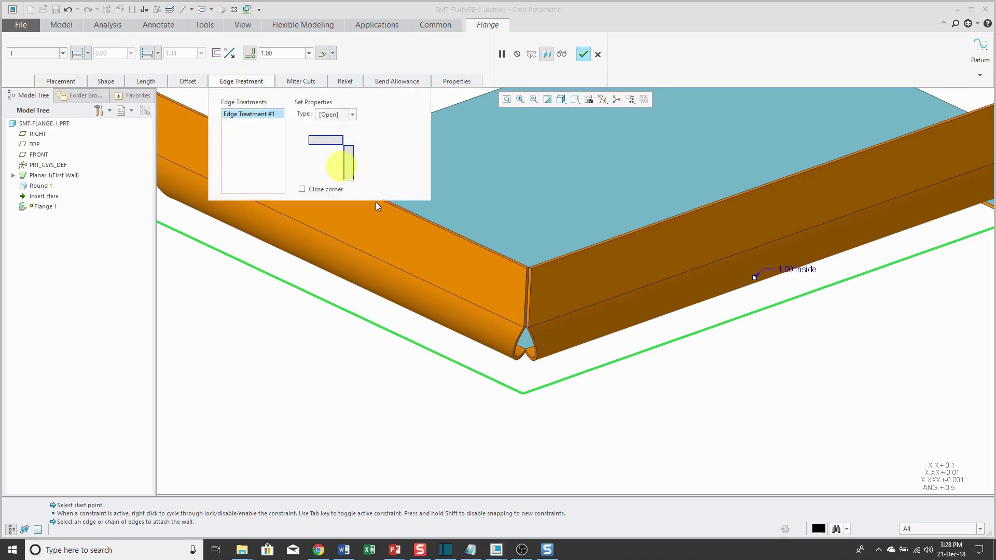
scroll(529, 273, down, 2)
scroll(527, 263, down, 2)
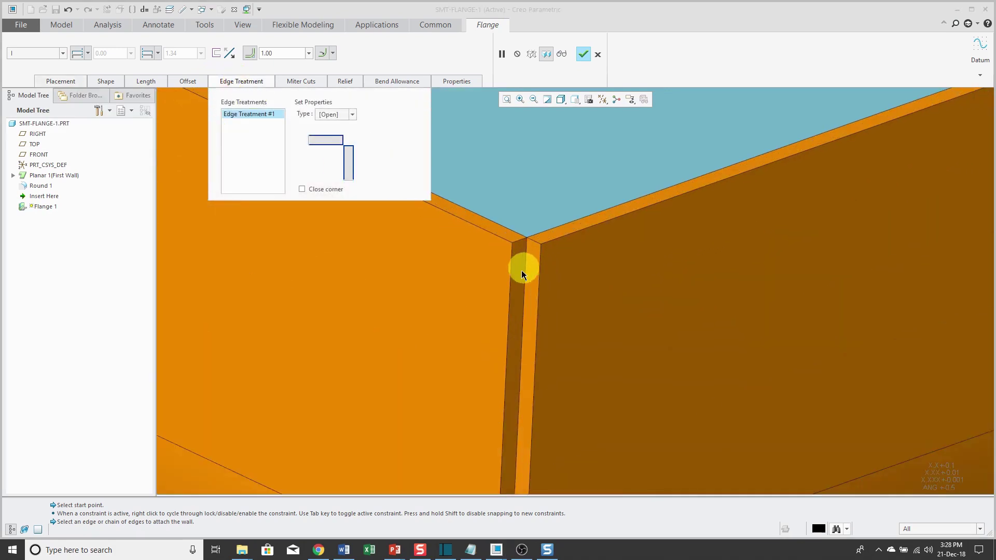
scroll(521, 266, up, 3)
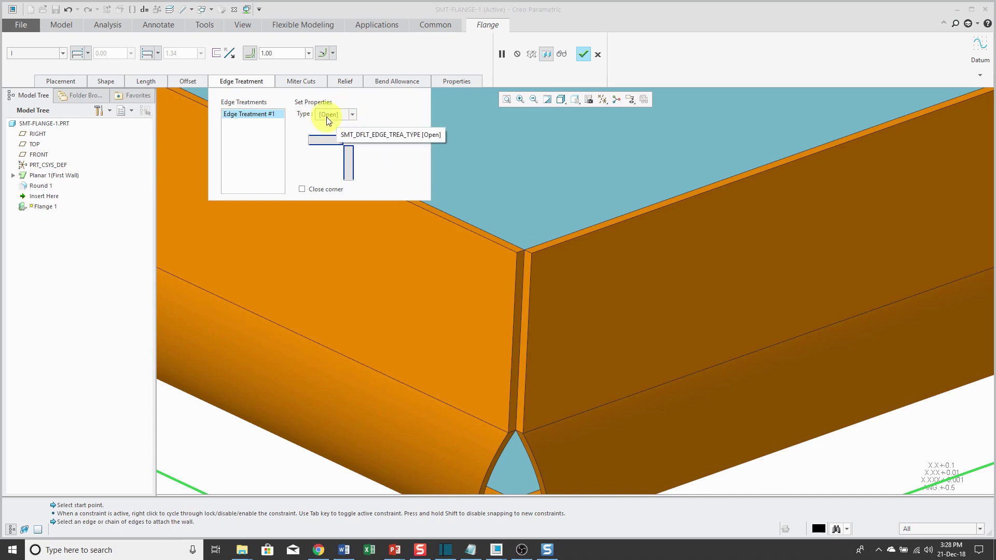
- Set the flange corner's edge treatment type to Gap with a gap value of 0.5
click(352, 115)
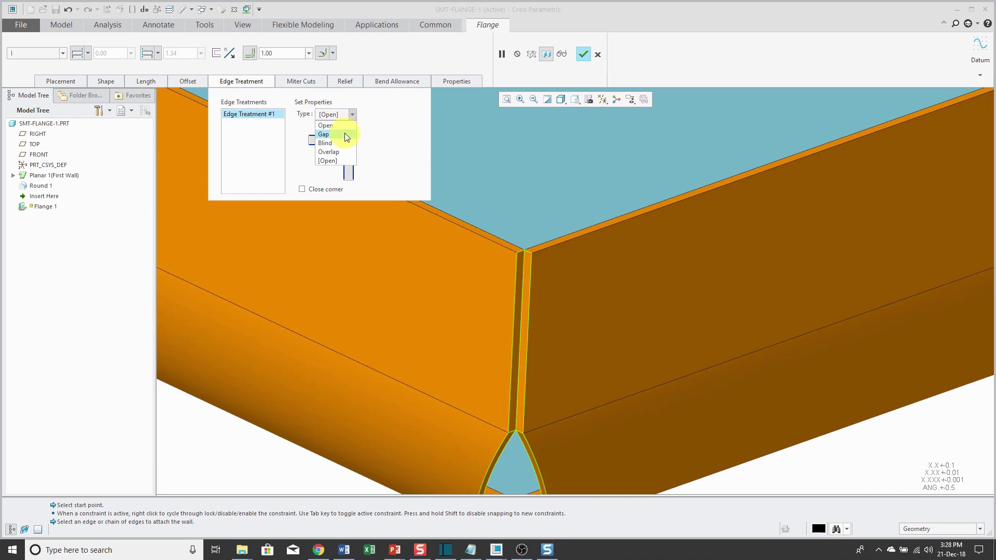
click(344, 133)
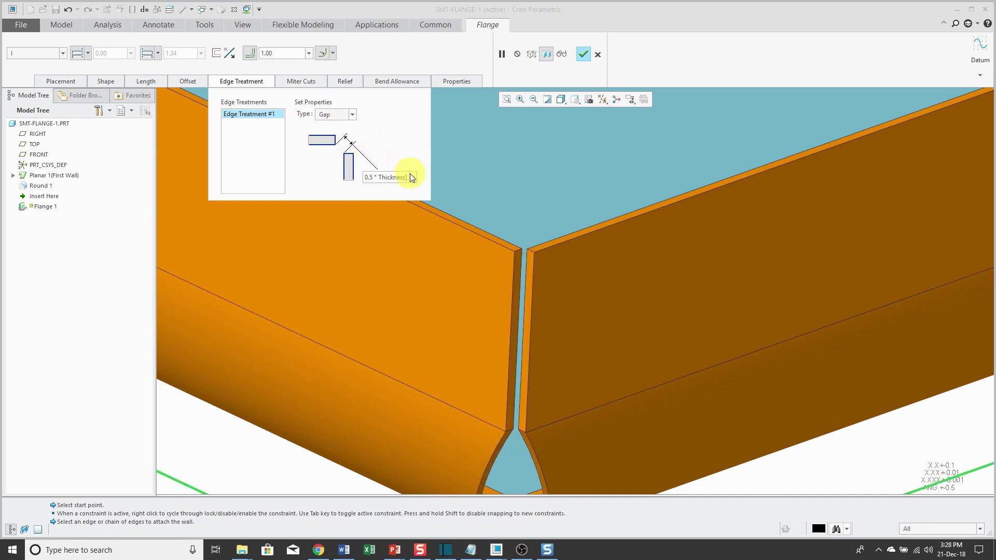
click(393, 178)
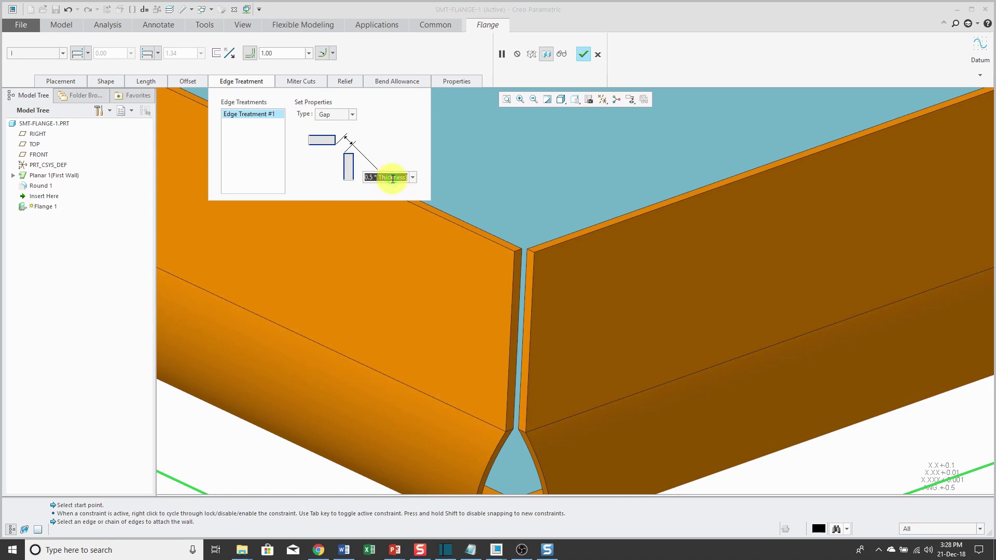
text(0.5)
key(Return)
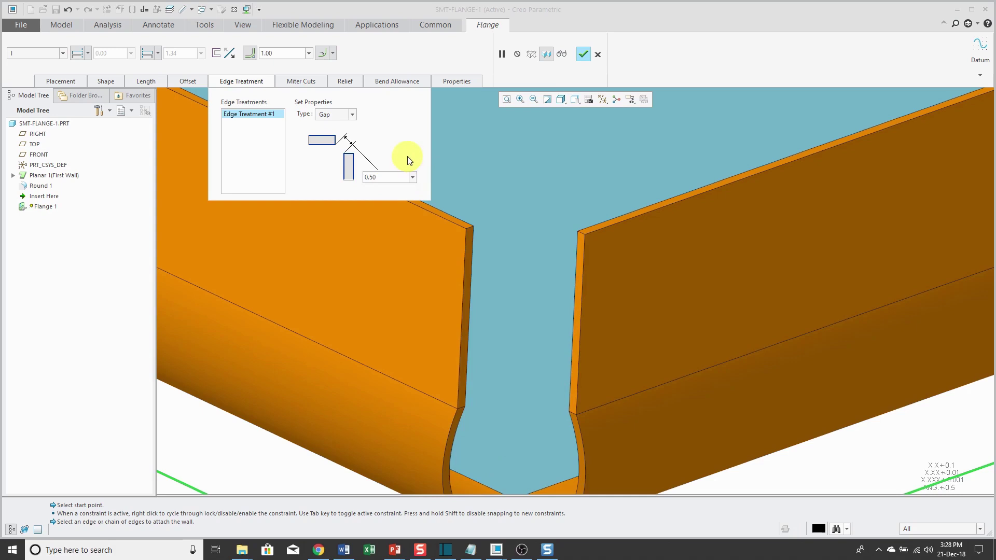
scroll(691, 226, up, 1)
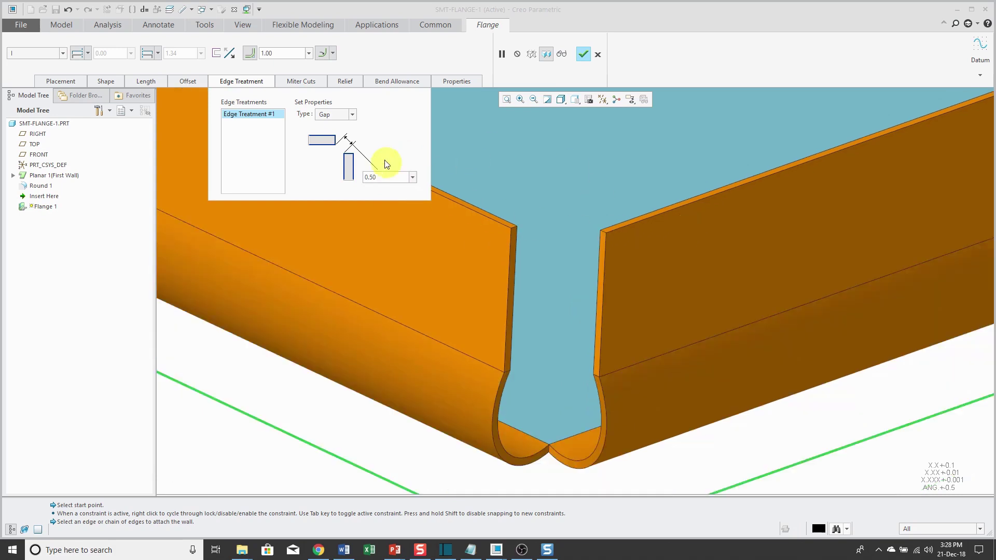
- Switch the corner's edge treatment to Blind and try Gap, Thickness and 2.0 * Thickness as the first wall's value
click(353, 115)
click(340, 142)
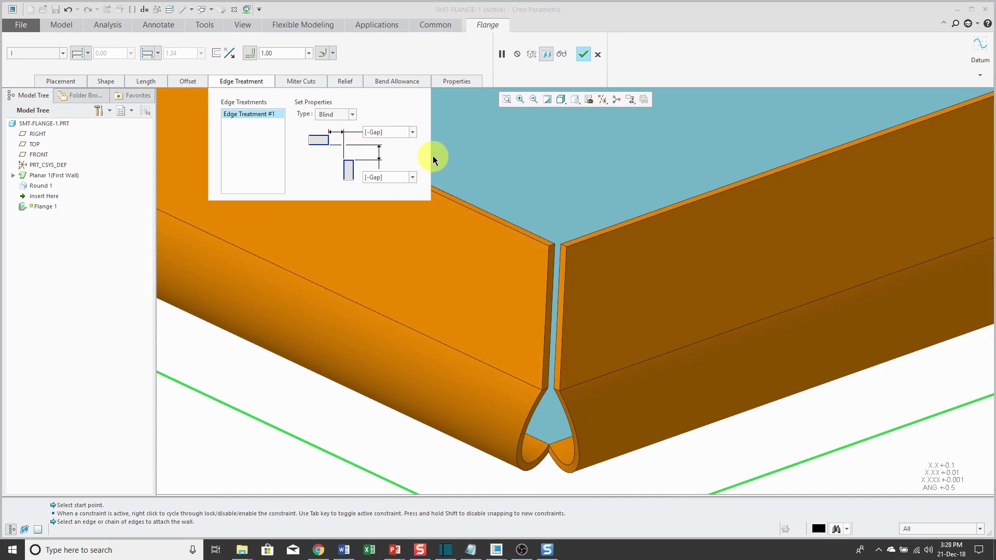
click(413, 134)
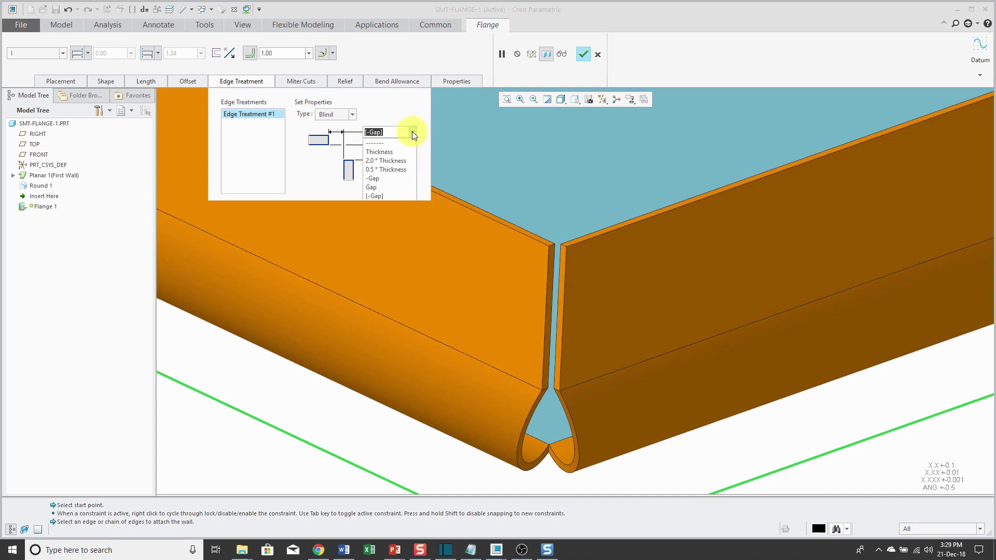
click(400, 187)
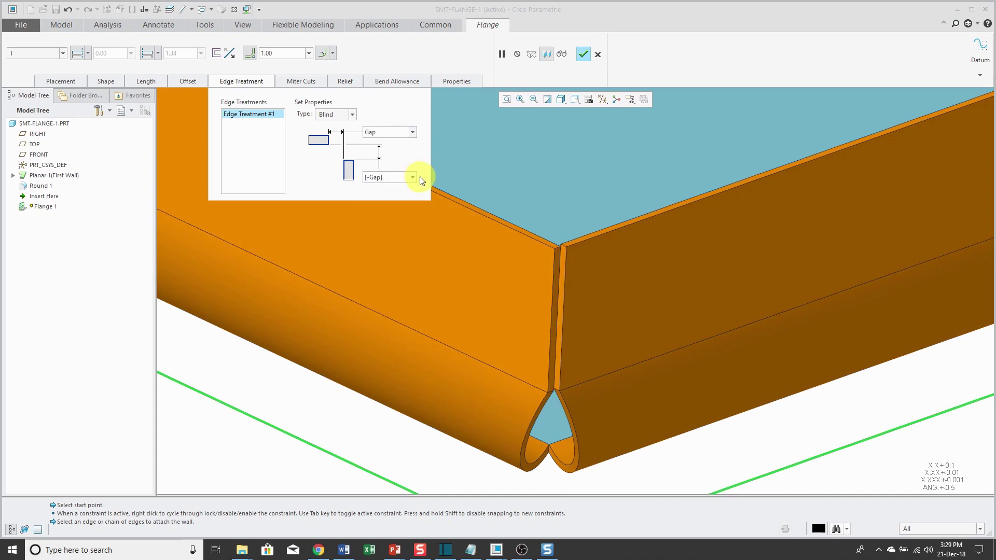
click(412, 132)
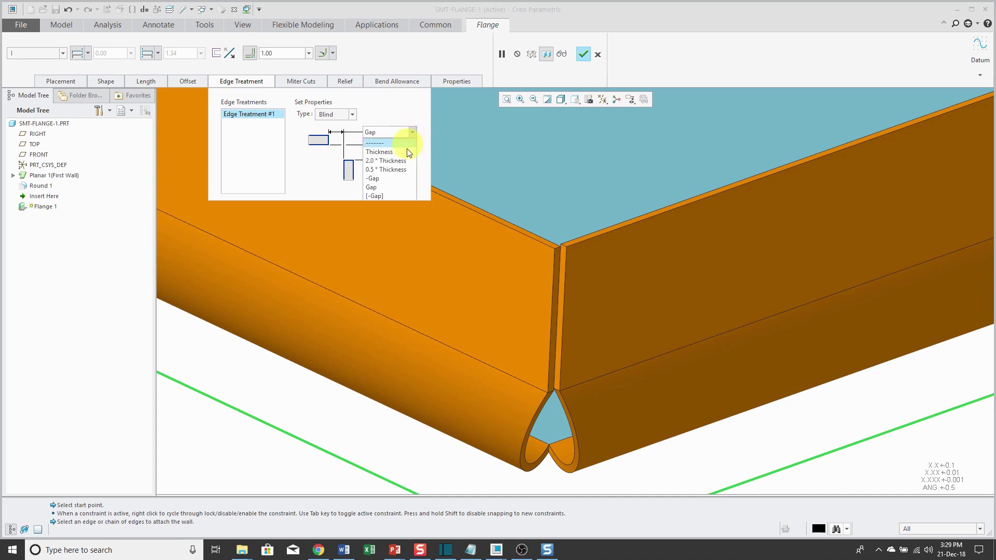
click(407, 152)
click(413, 132)
click(406, 162)
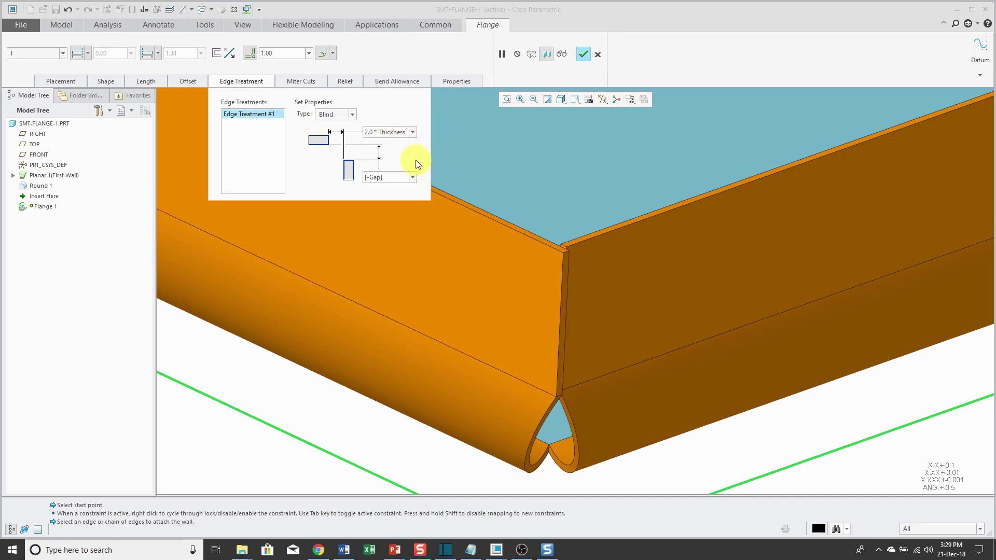
- Set the corner's edge treatment to Overlap, try the Add Gap option and turn it off again
click(353, 116)
click(329, 152)
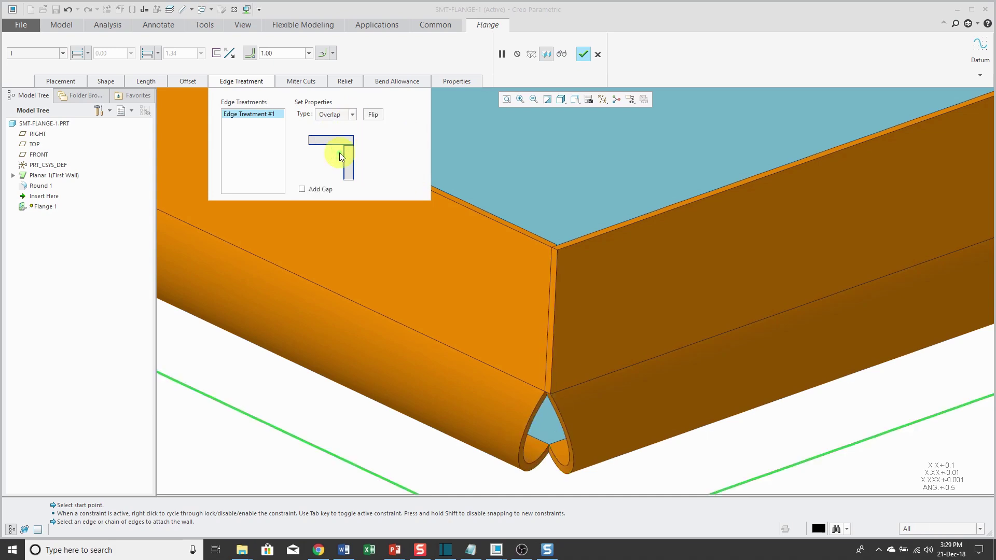
scroll(574, 268, up, 3)
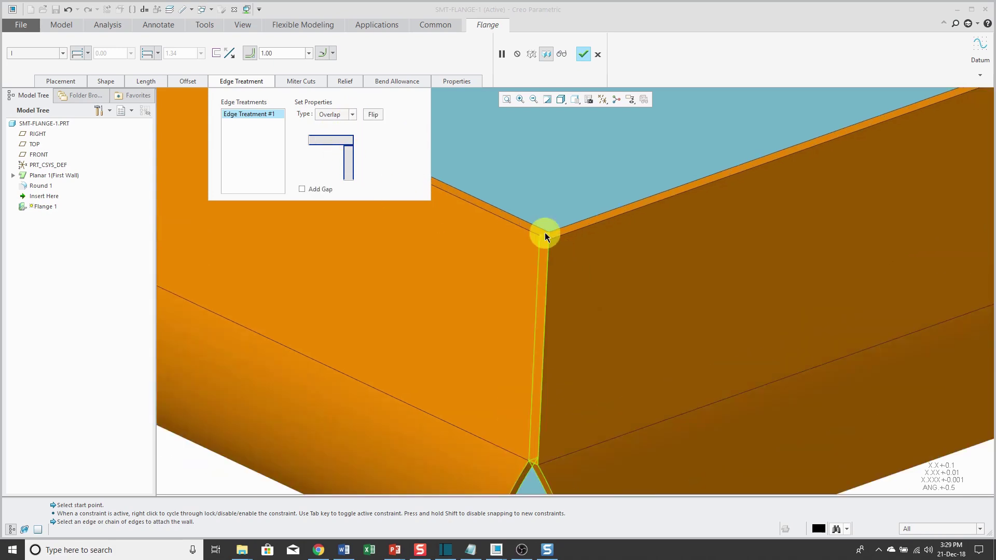
scroll(557, 262, down, 2)
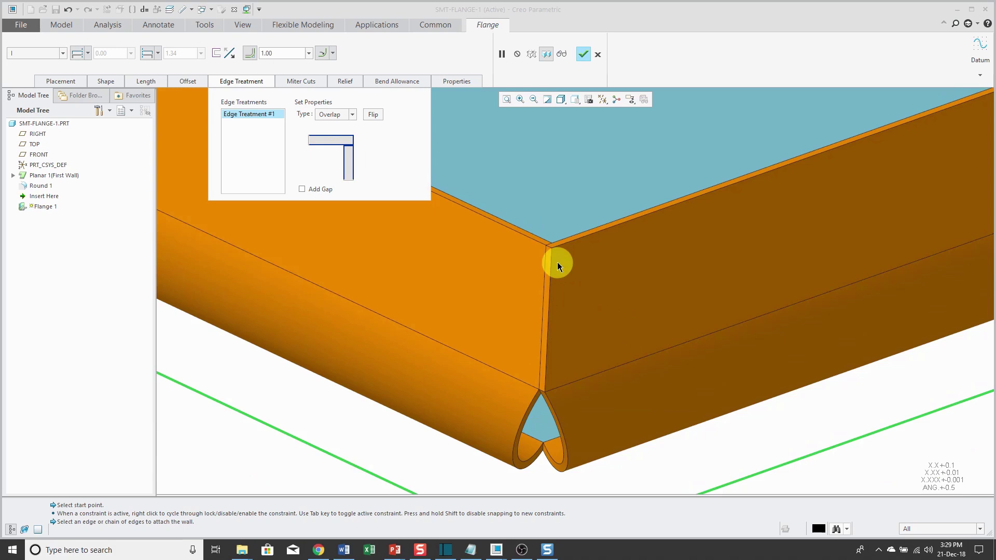
click(302, 189)
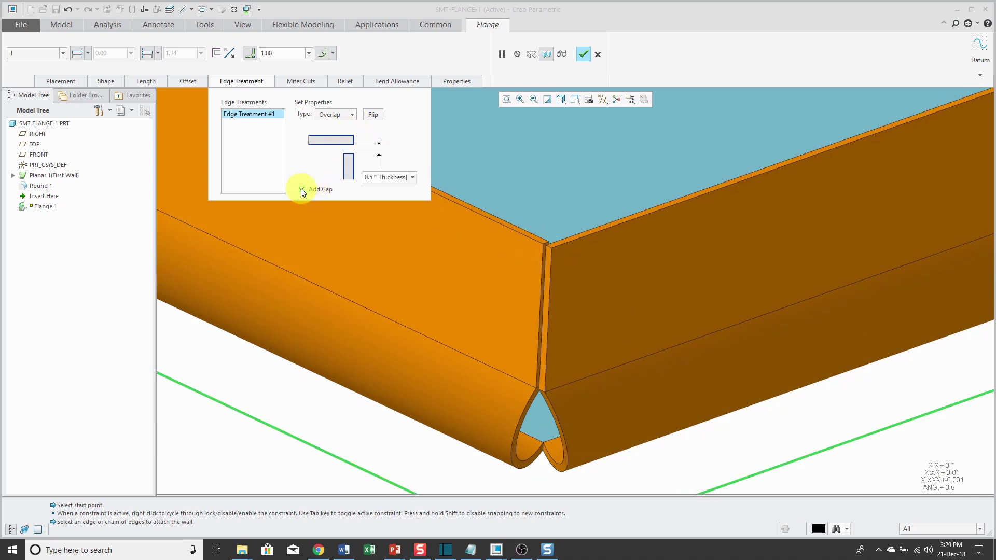
click(302, 189)
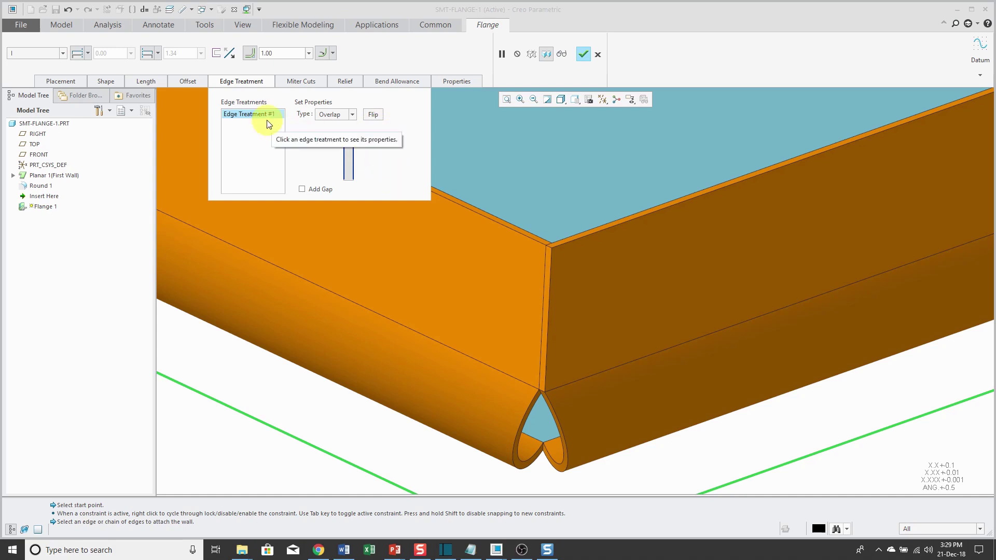
- Add the straight edge on the far side of the plate to the flange's edge chain
scroll(764, 375, down, 5)
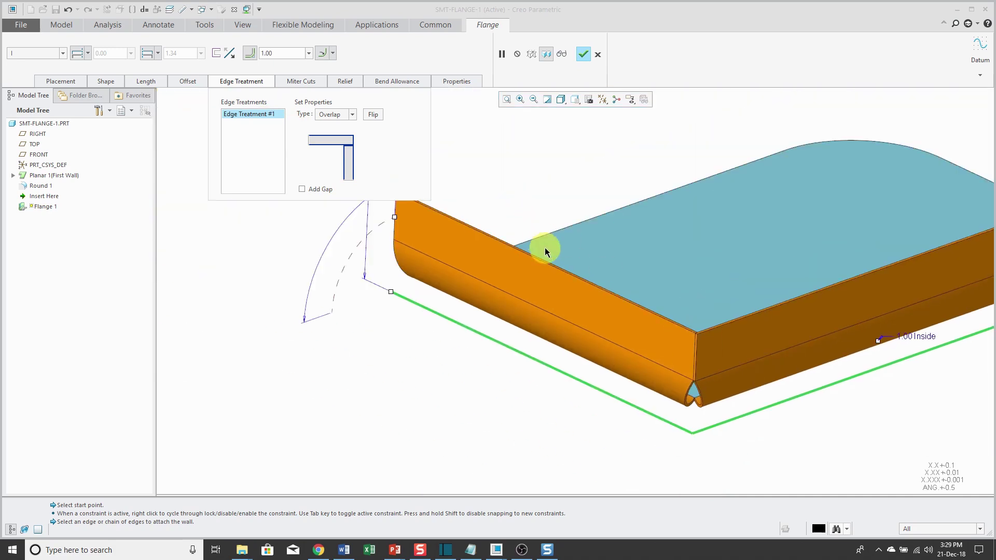
ctrl+click(561, 231)
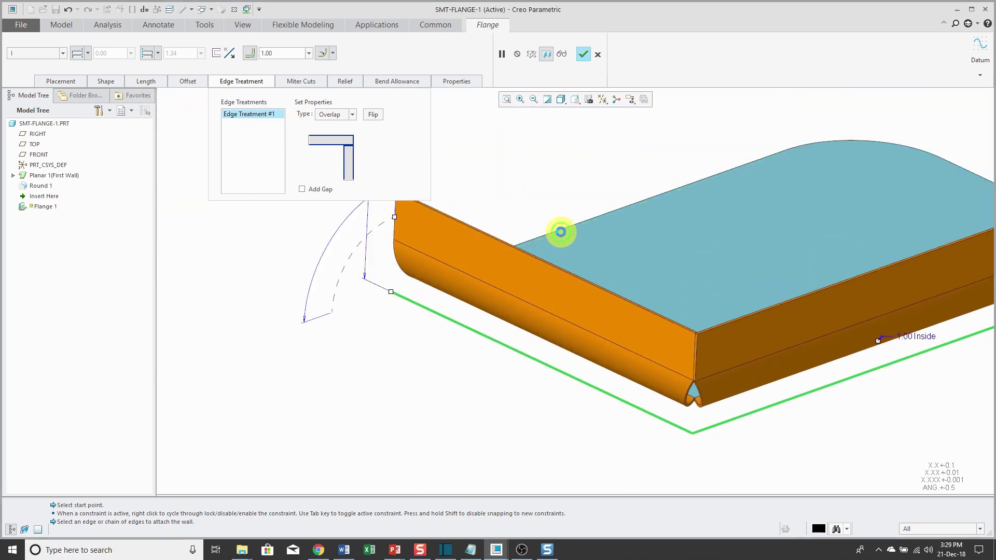
scroll(606, 339, down, 3)
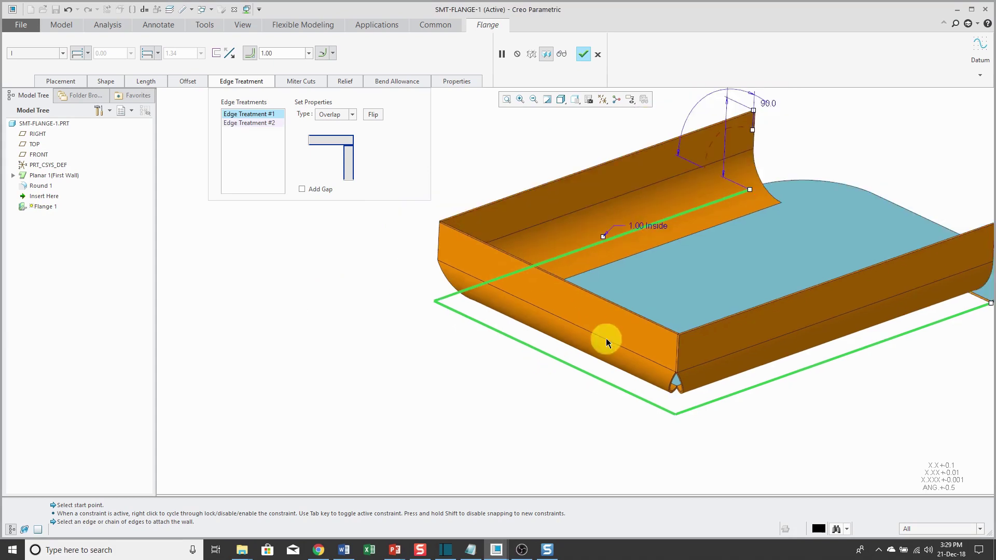
scroll(500, 242, up, 3)
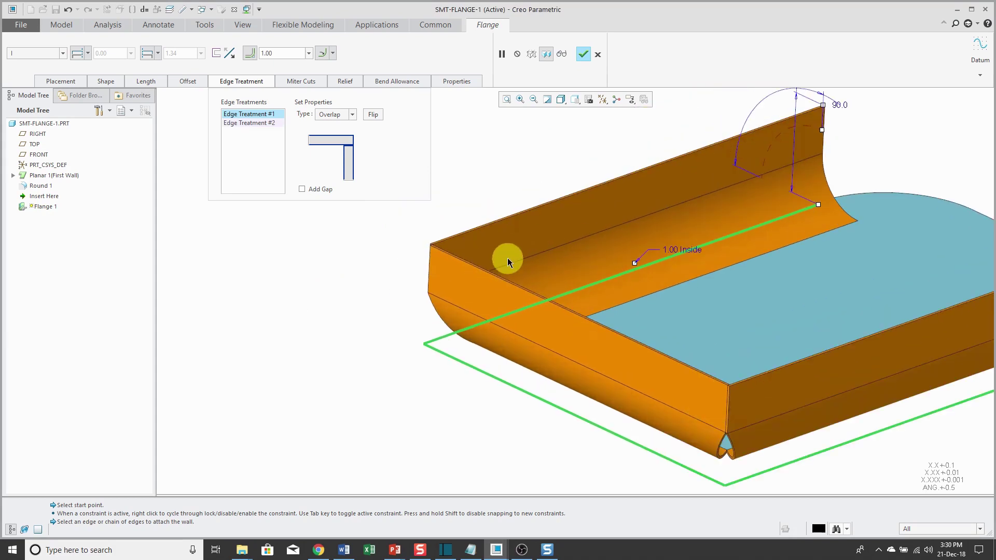
- Review the properties of both corner edge treatments and complete the flange
click(248, 124)
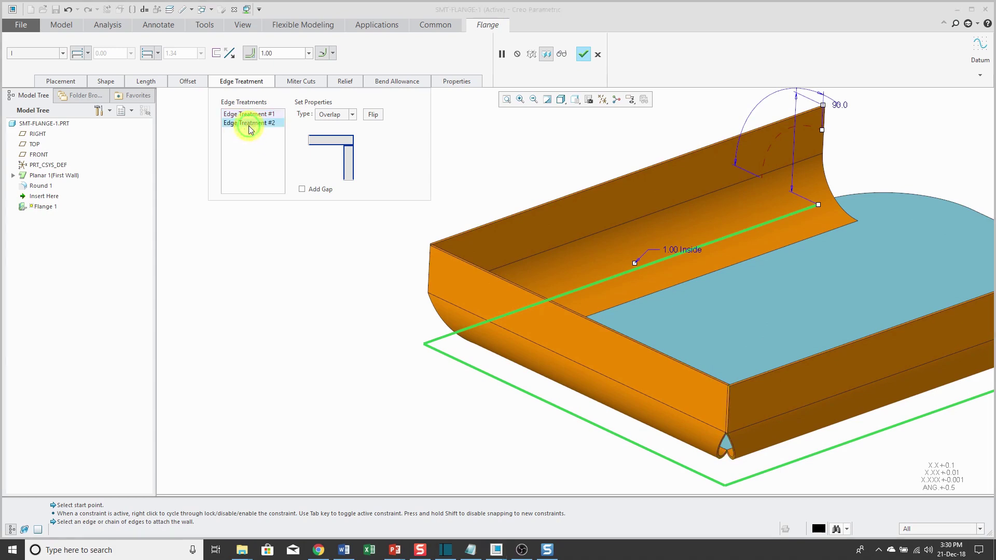
click(248, 113)
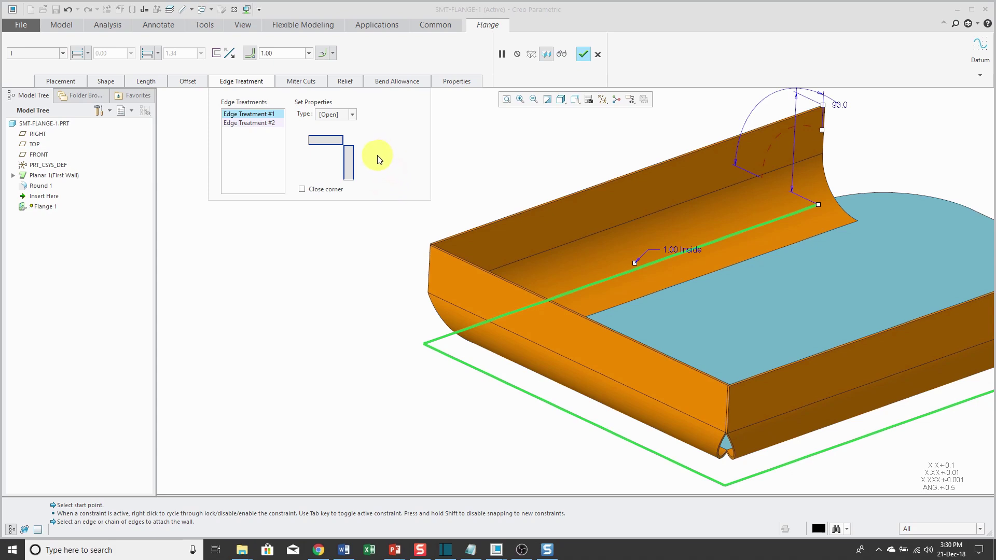
click(584, 55)
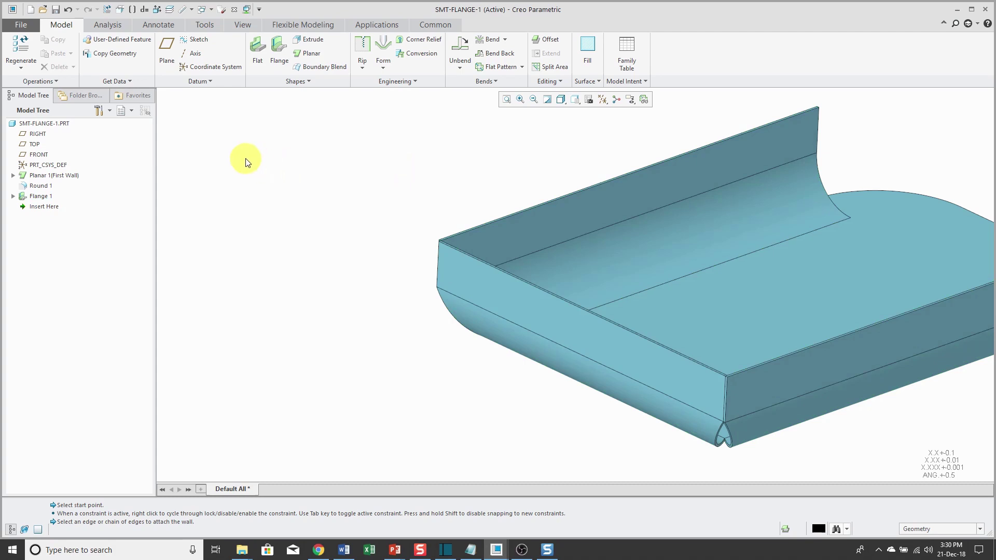
- Open the sheetmetal preferences through the relief setting in the model properties and review the default bend allowance
click(22, 25)
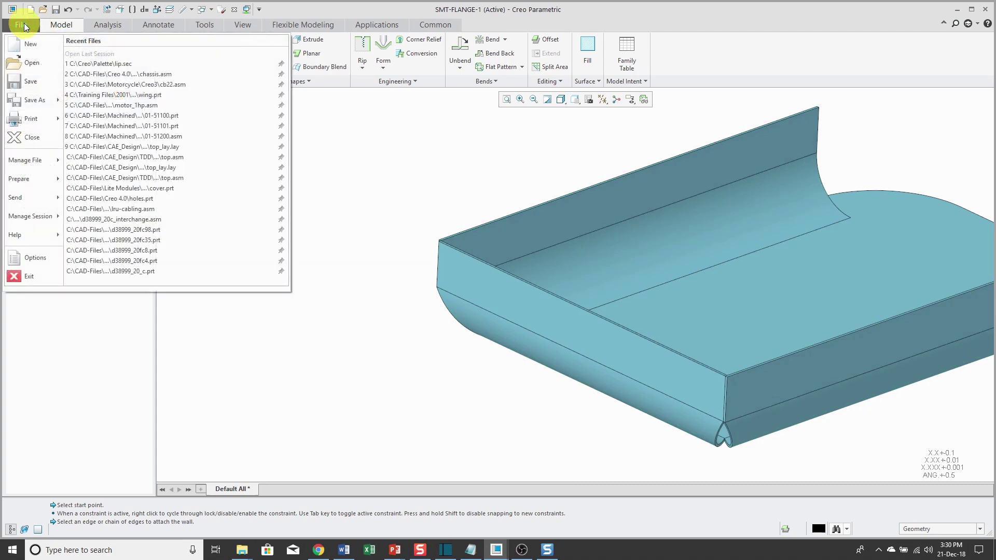
mouse_move(40, 178)
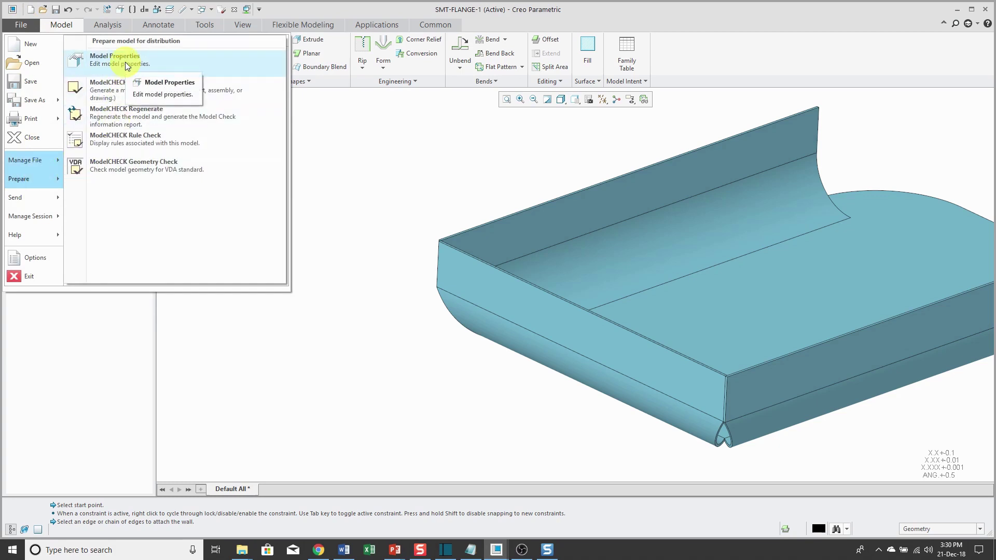
click(120, 12)
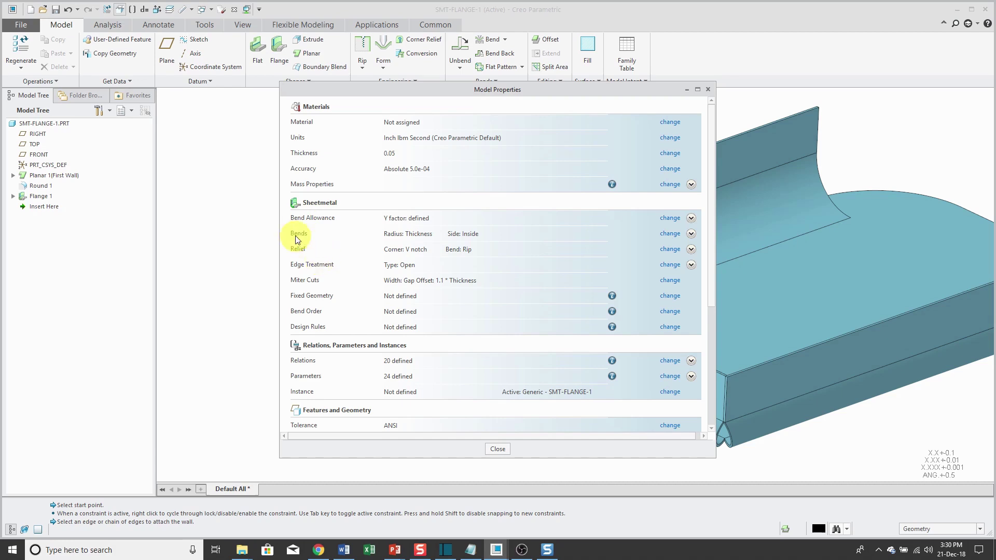
click(670, 249)
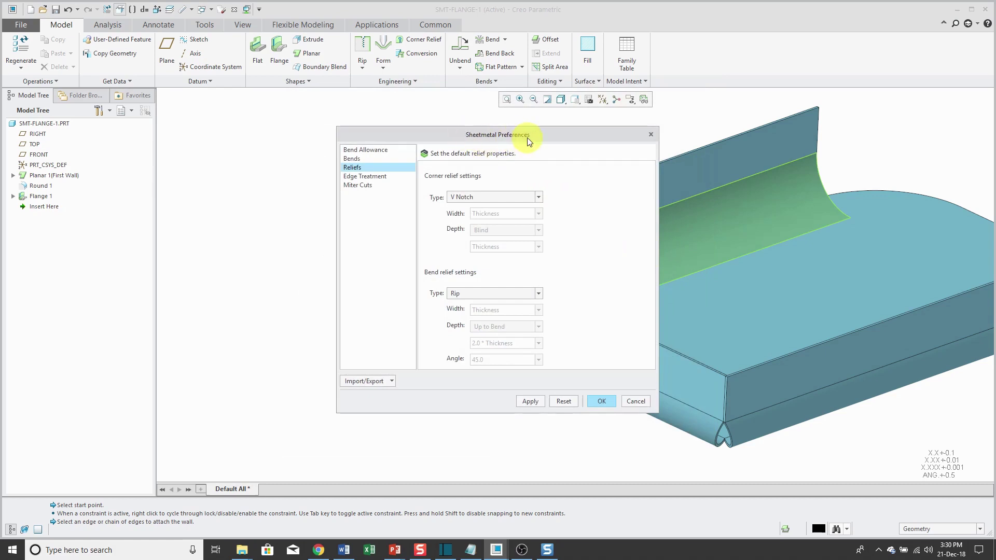
click(372, 150)
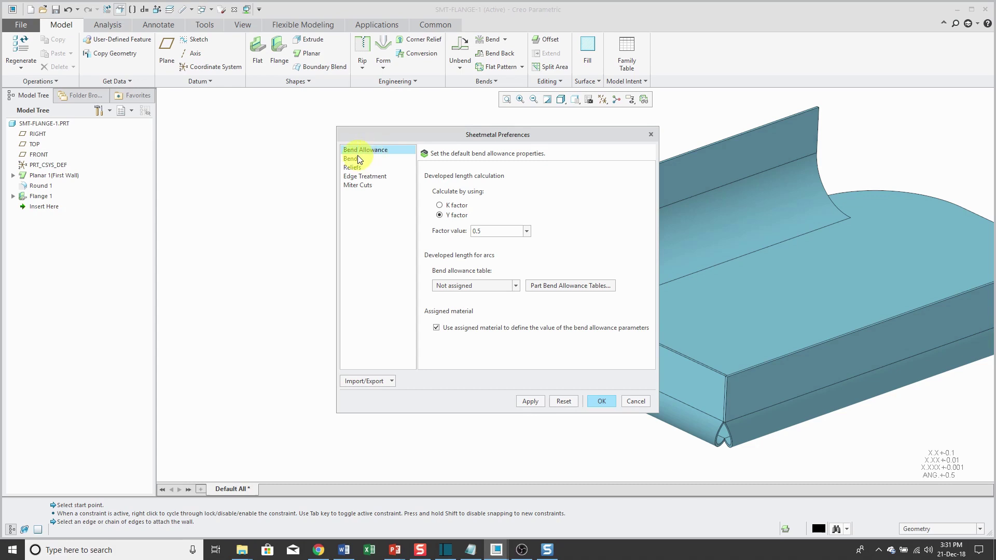
- Set the part's default bend radius to .25 in the sheetmetal preferences
click(356, 158)
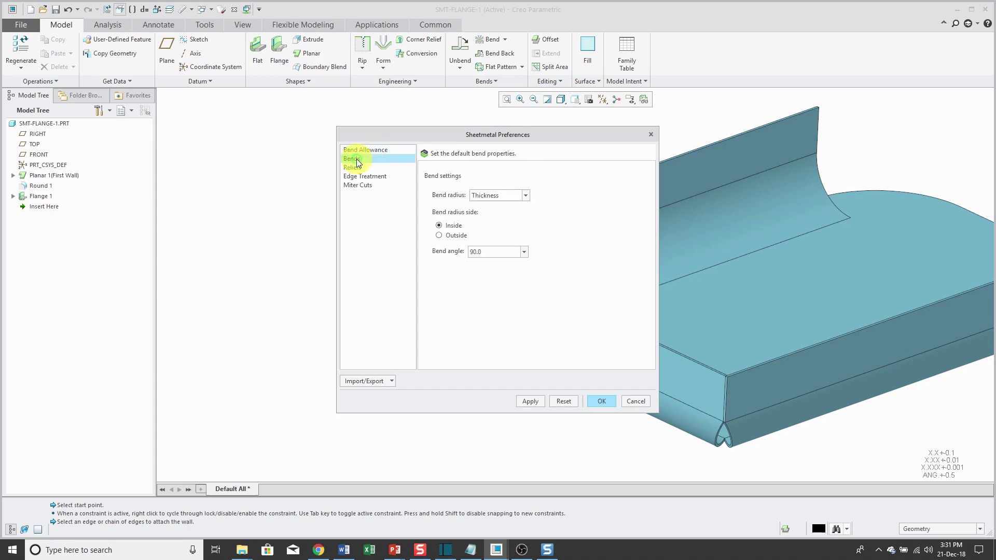
click(527, 197)
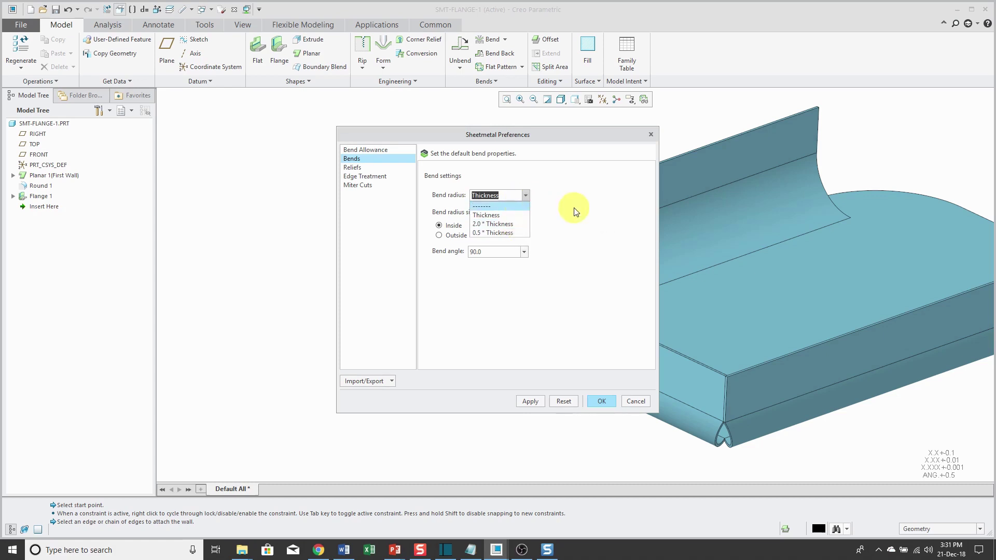
text(.25)
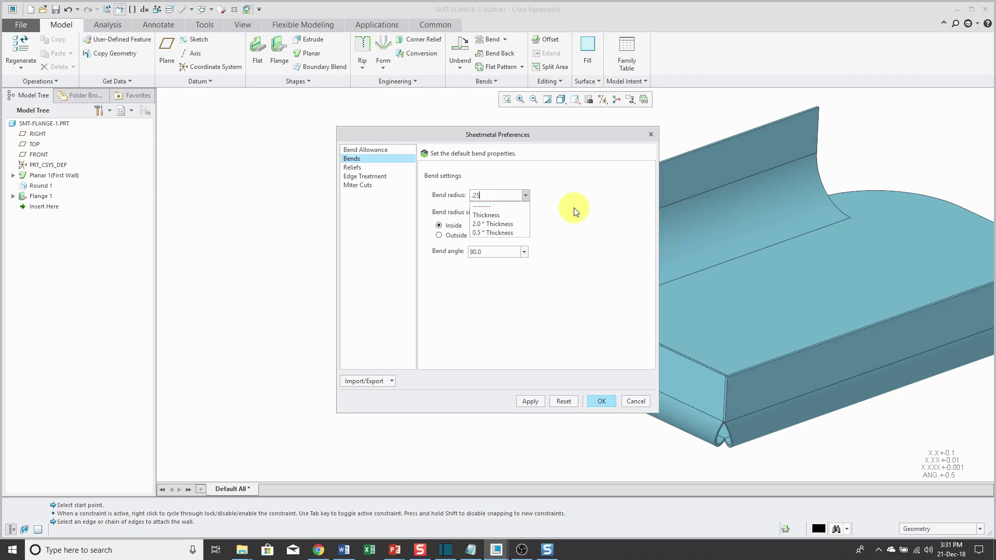
click(581, 208)
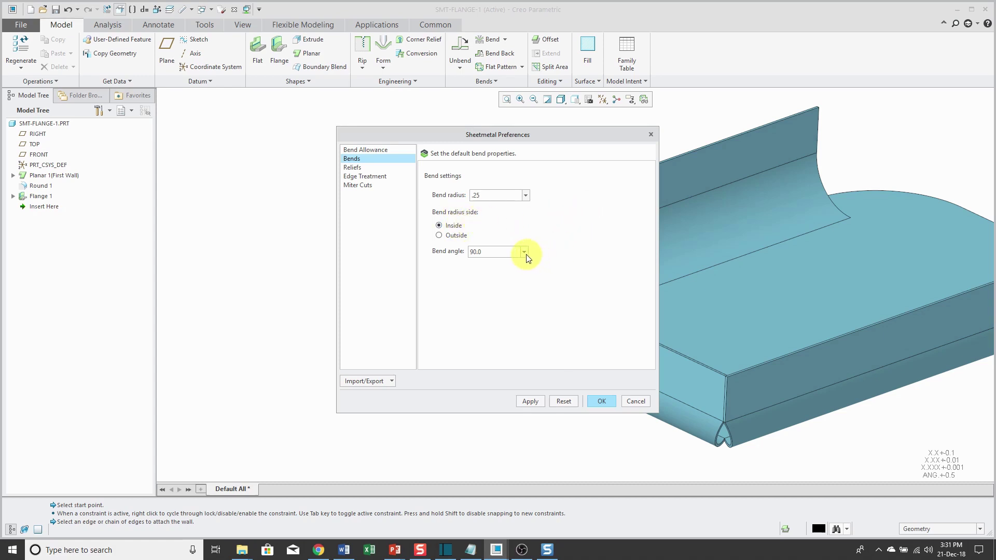
- Review the default relief settings and set the default edge treatment gap value to Thickness
click(358, 168)
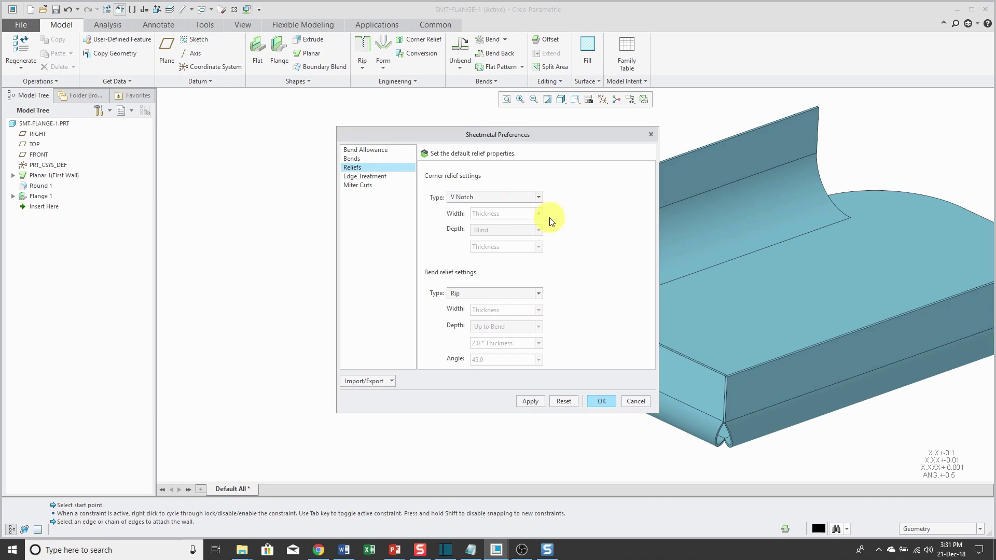
click(374, 177)
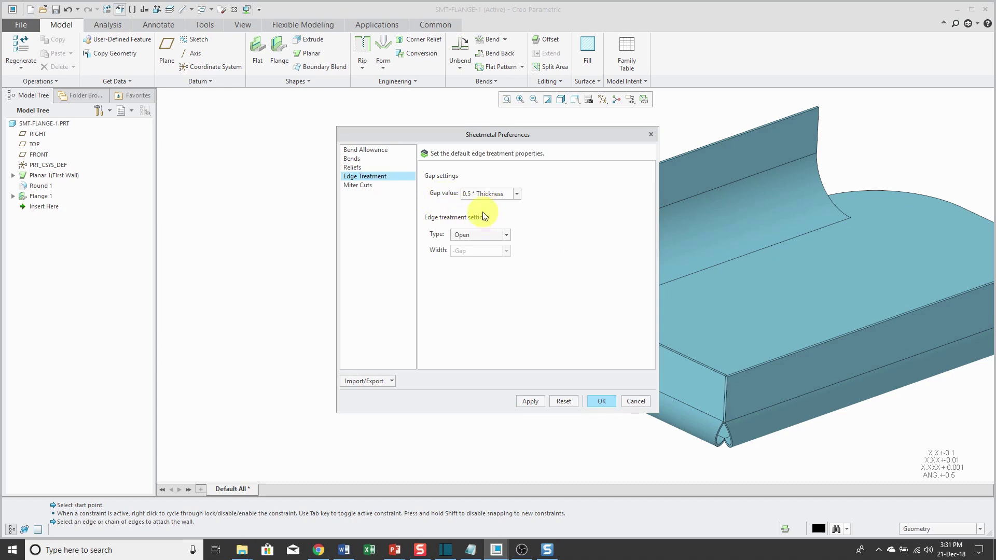
click(516, 194)
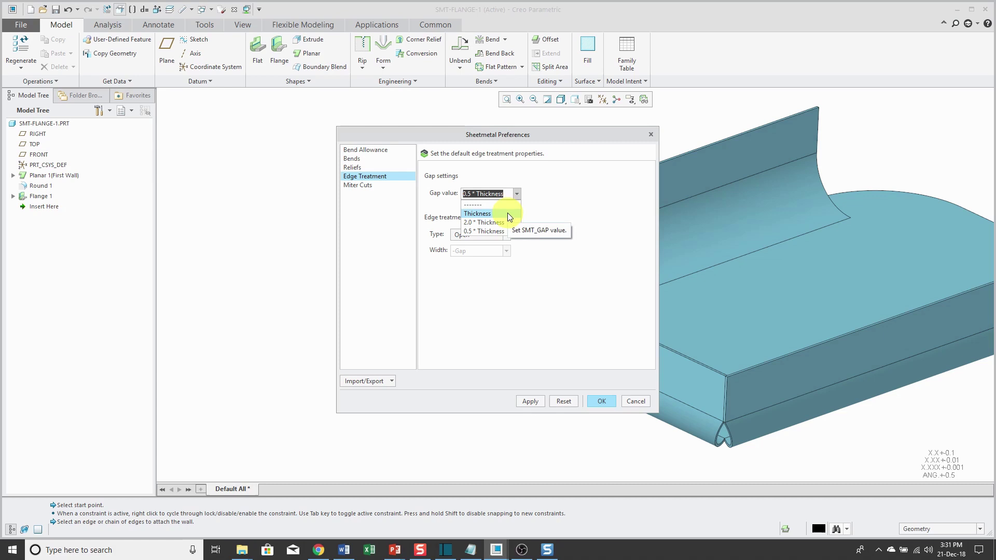
click(508, 213)
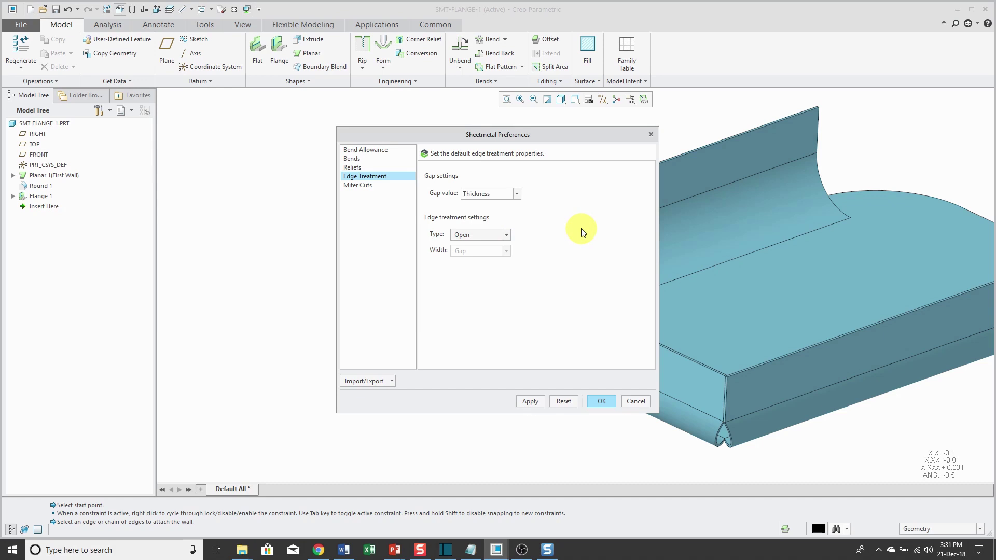
- Review the default miter cut settings, accept the sheetmetal preferences, and close the model properties
click(357, 187)
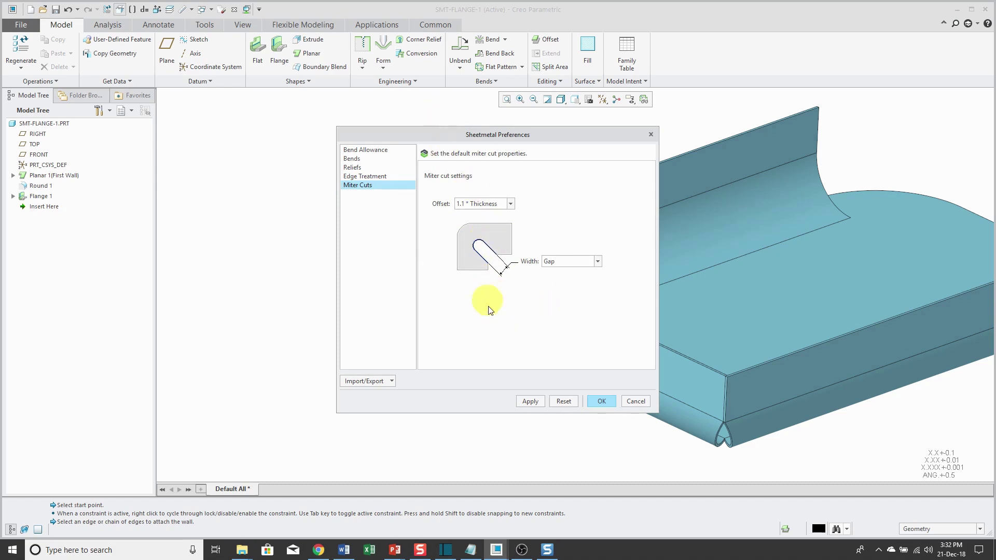
click(599, 402)
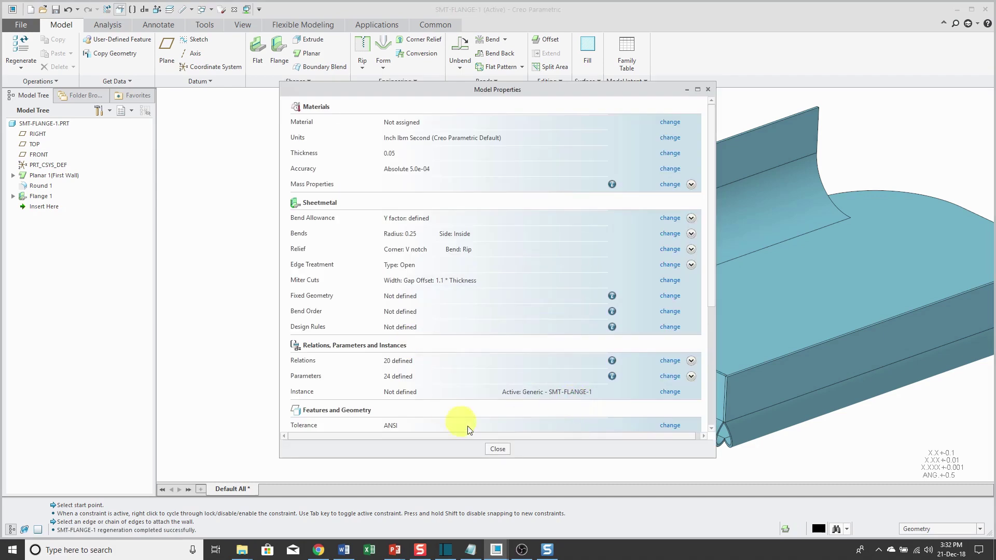
click(499, 449)
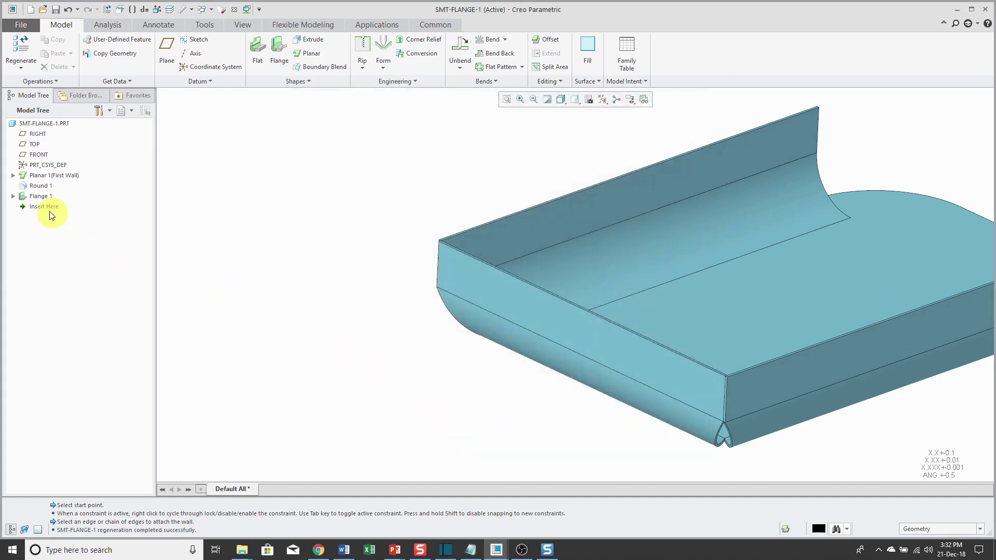
- Reopen the definition of the flange, review its edge treatment and miter cut settings, and complete the feature
click(42, 196)
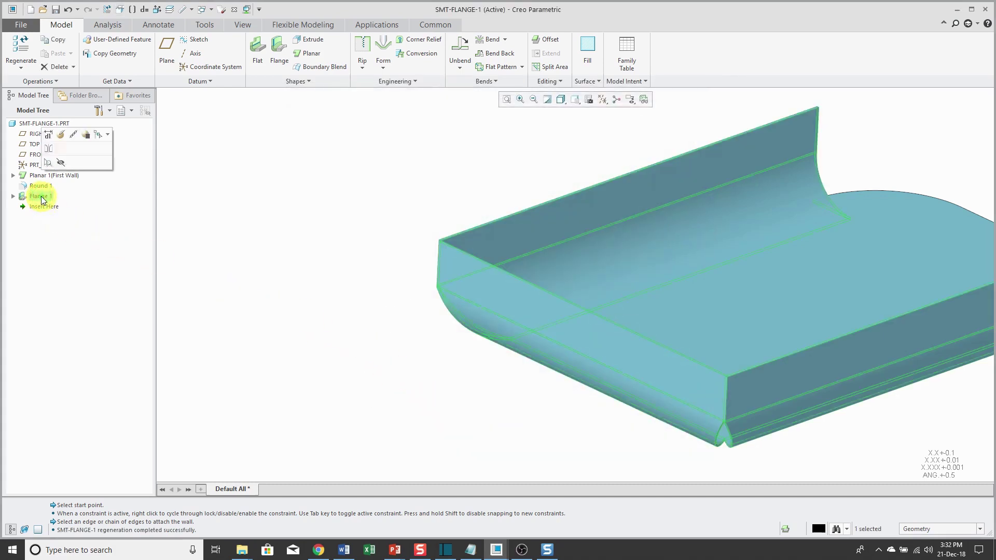
click(61, 136)
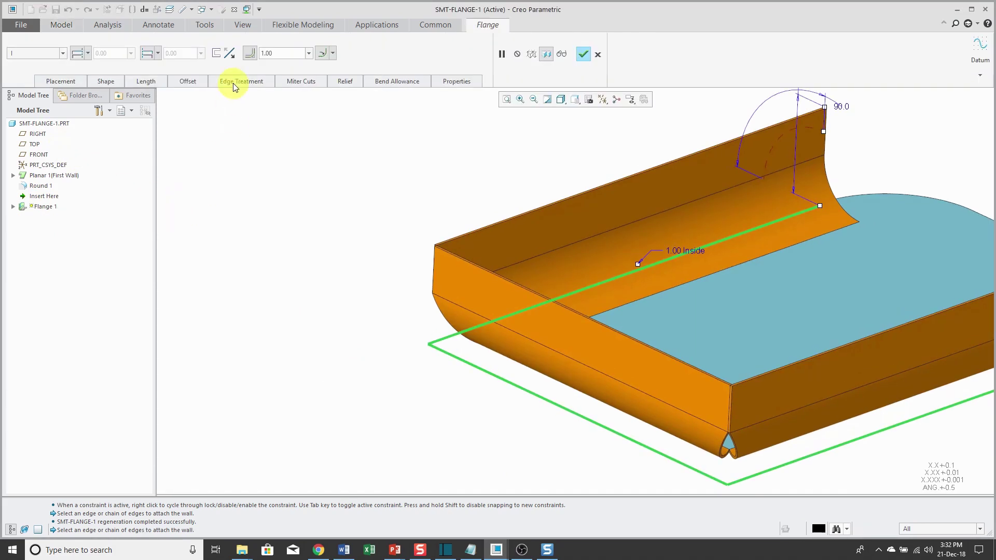
click(232, 82)
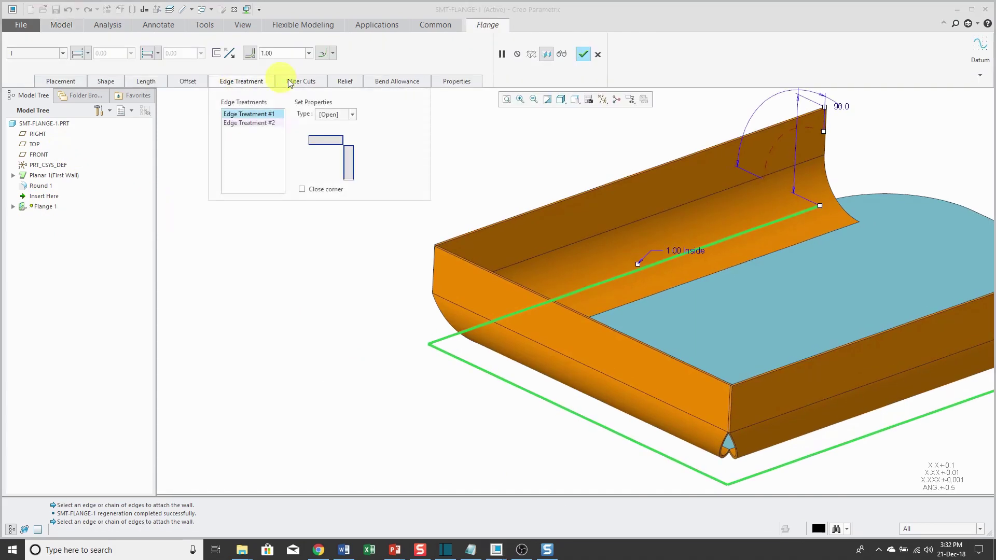
click(308, 83)
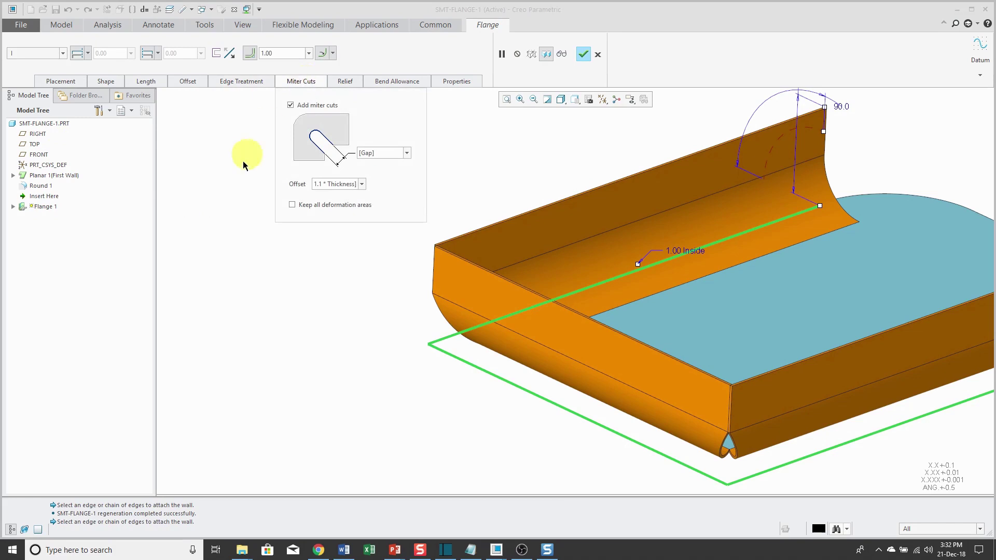
click(583, 54)
click(271, 238)
scroll(271, 237, down, 2)
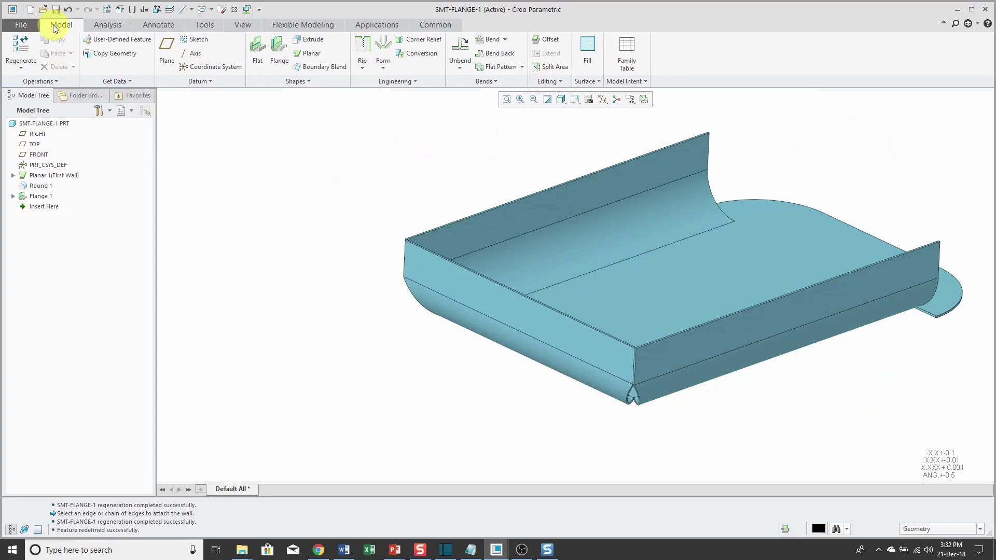
- Open smt-flange-2.prt from the models in session, filtering the file list by "fl"
click(42, 10)
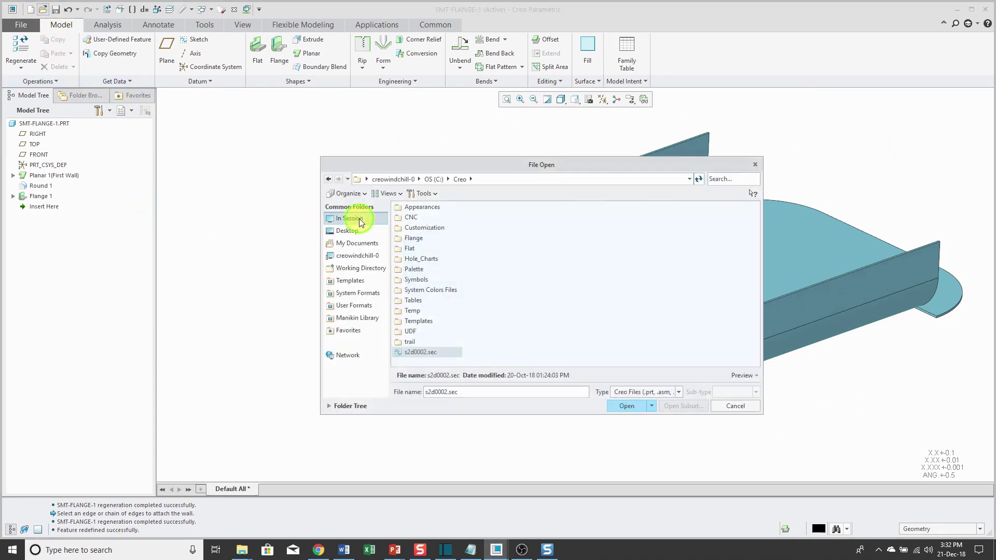
click(353, 219)
click(731, 179)
text(f)
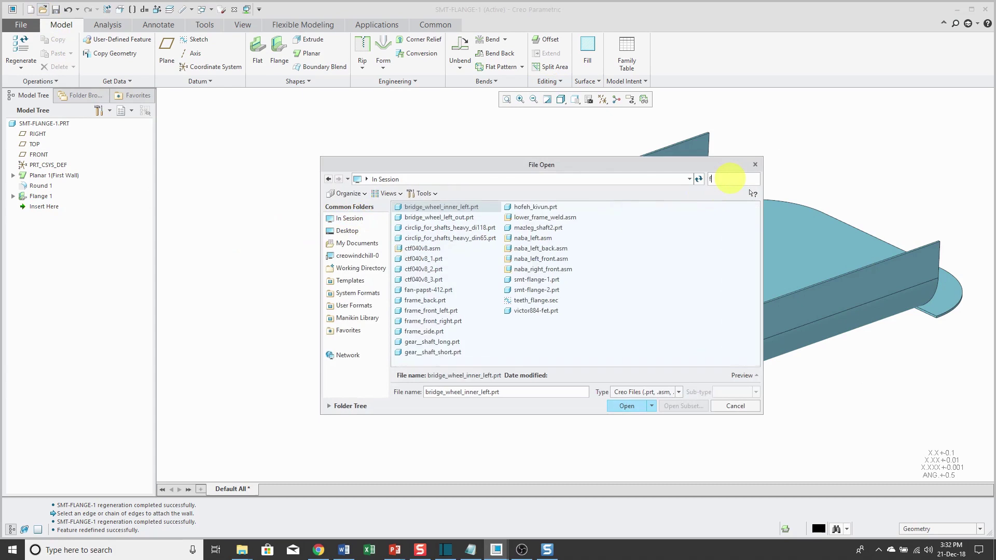
text(l)
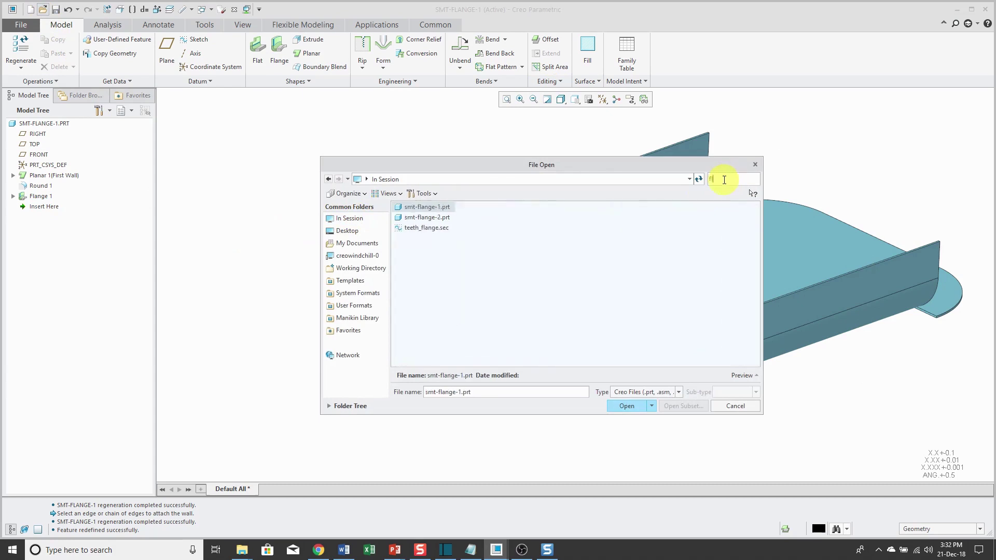
double_click(414, 216)
scroll(570, 332, down, 5)
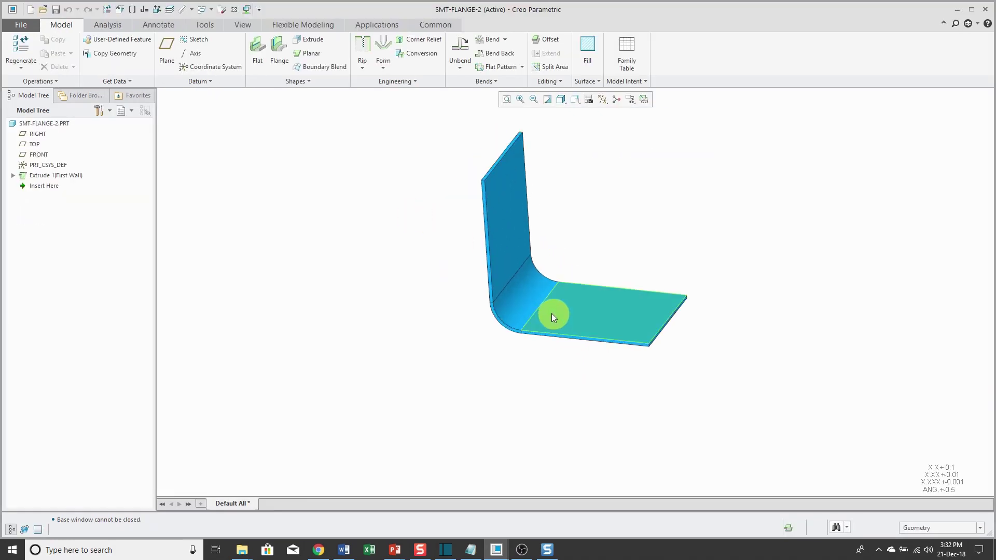
middle_drag(540, 253, 470, 281)
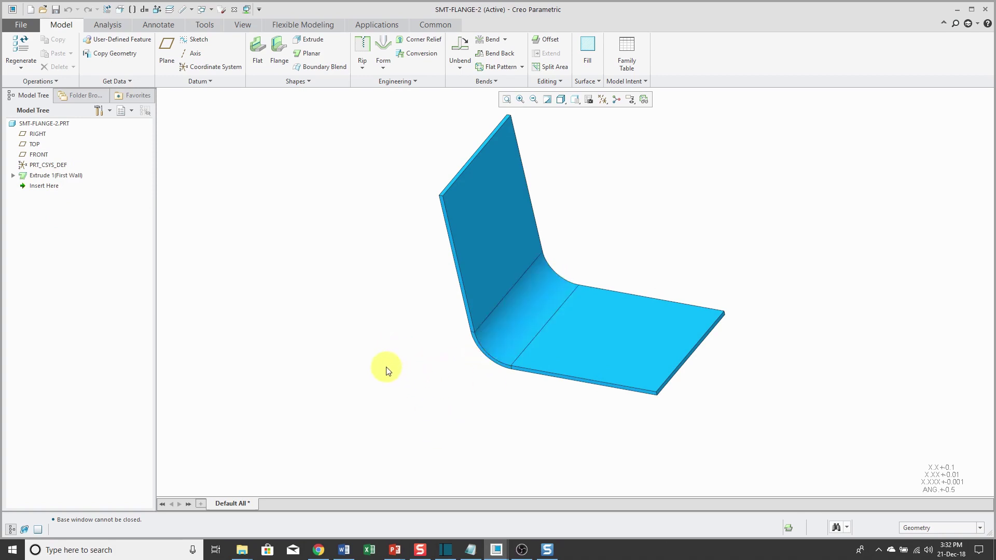
- Start a flange along the chain of side edges running from the upright wall around the bend to the flat wall
click(277, 45)
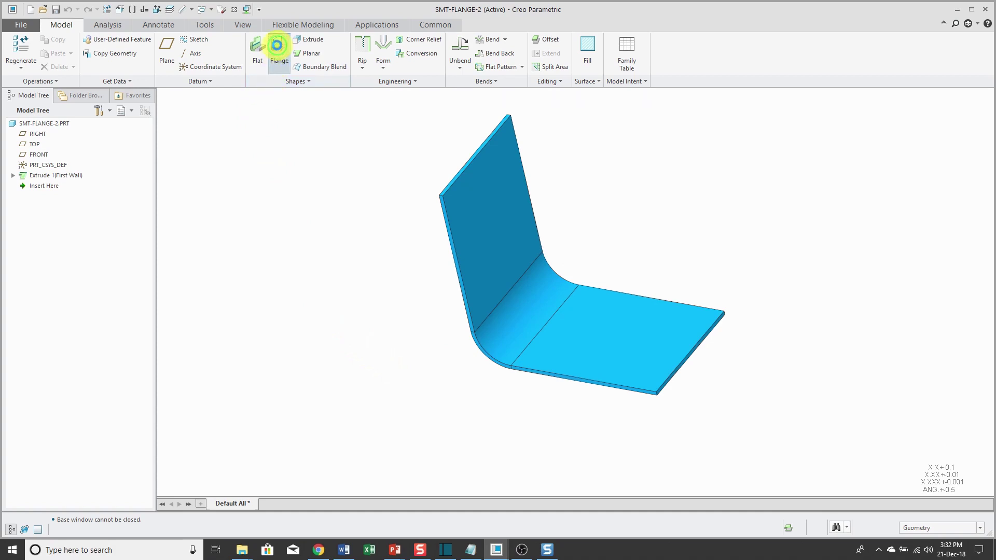
click(446, 253)
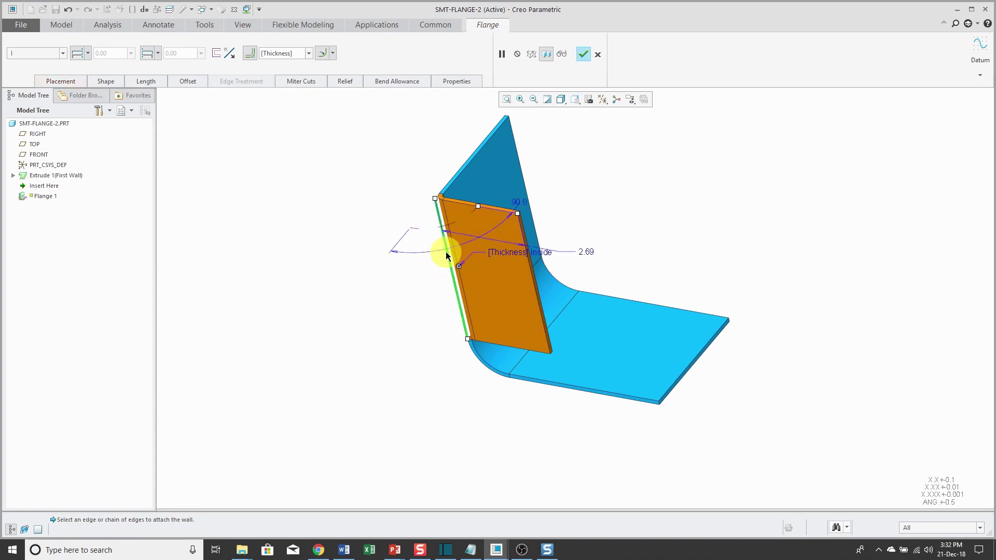
shift+click(597, 394)
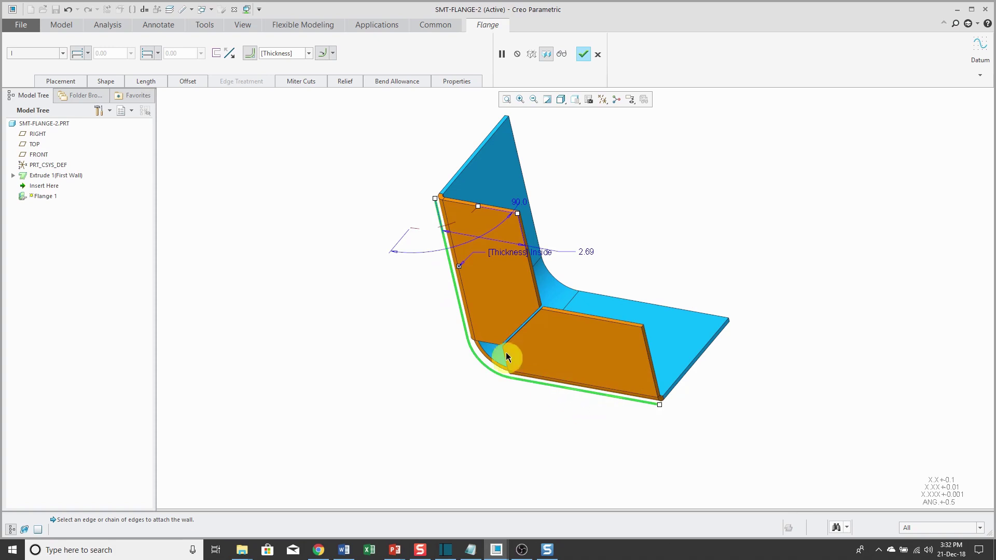
scroll(506, 354, up, 2)
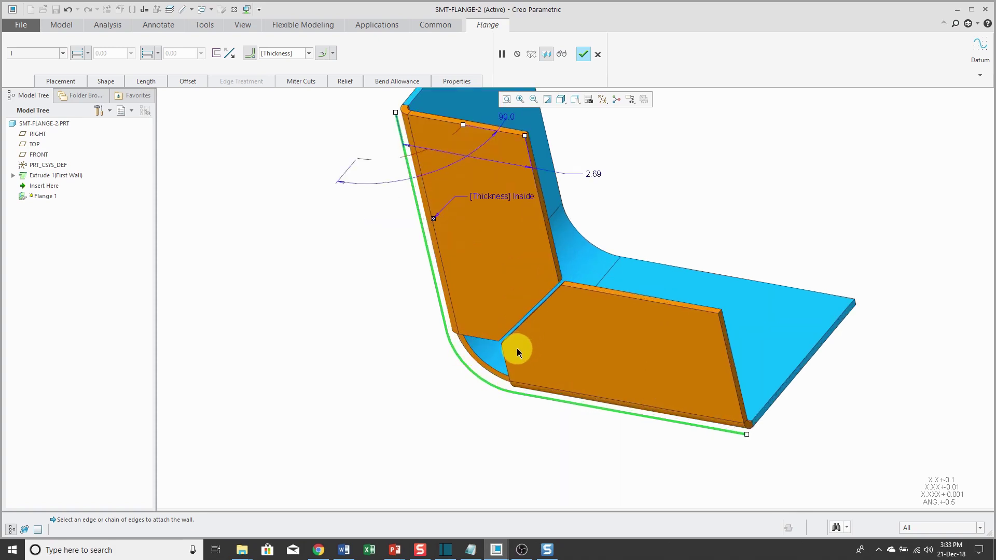
- Set the flange's miter cut width to .25
click(299, 83)
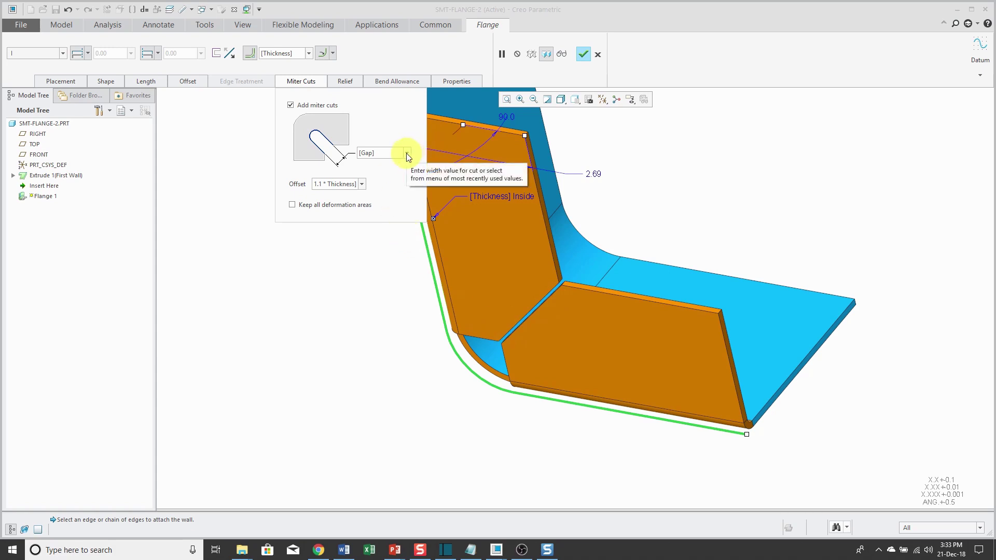
click(378, 152)
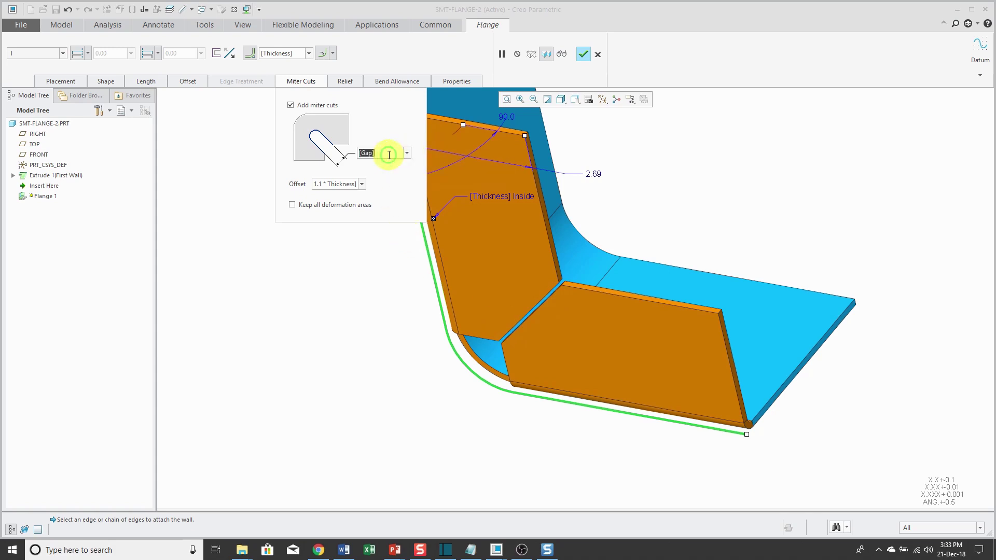
text(.2)
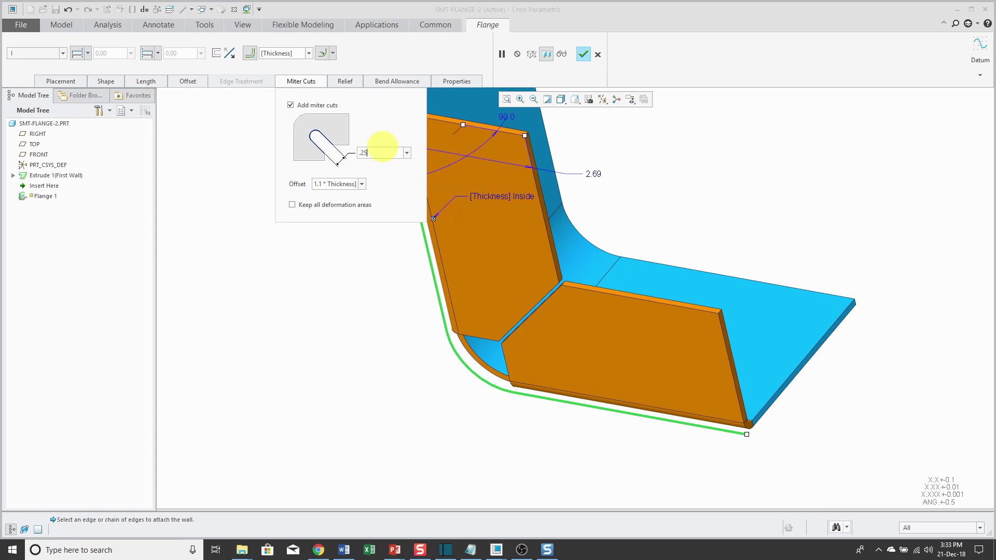
text(5)
key(Return)
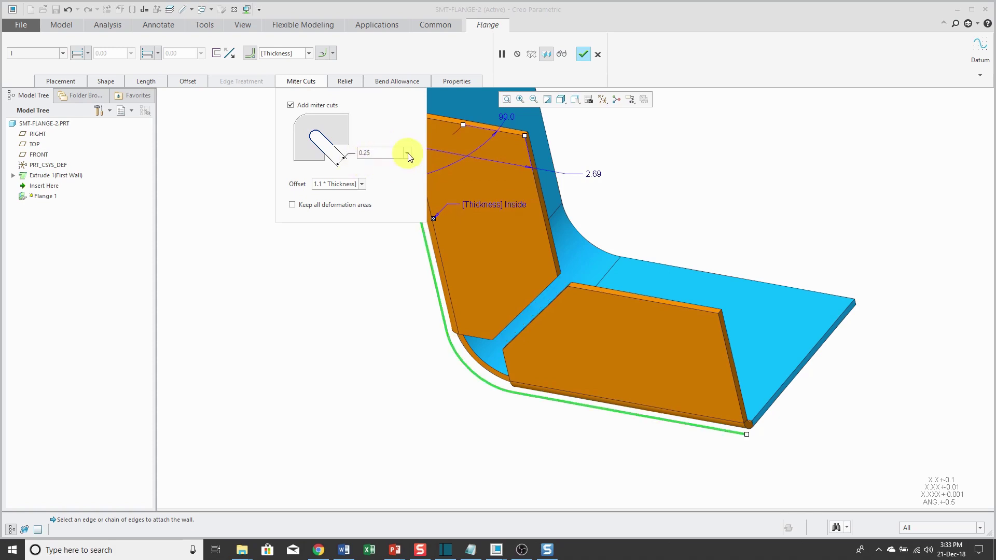
- Set the miter cut width to .5, complete the flange, and inspect the gap between its two walls
click(380, 153)
key(BackSpace)
text(.5)
key(Return)
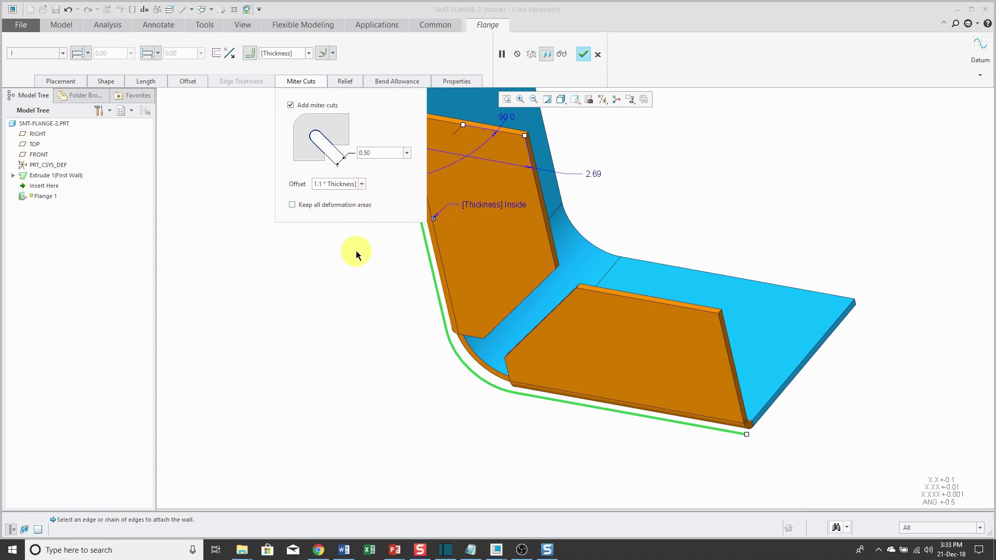
click(584, 53)
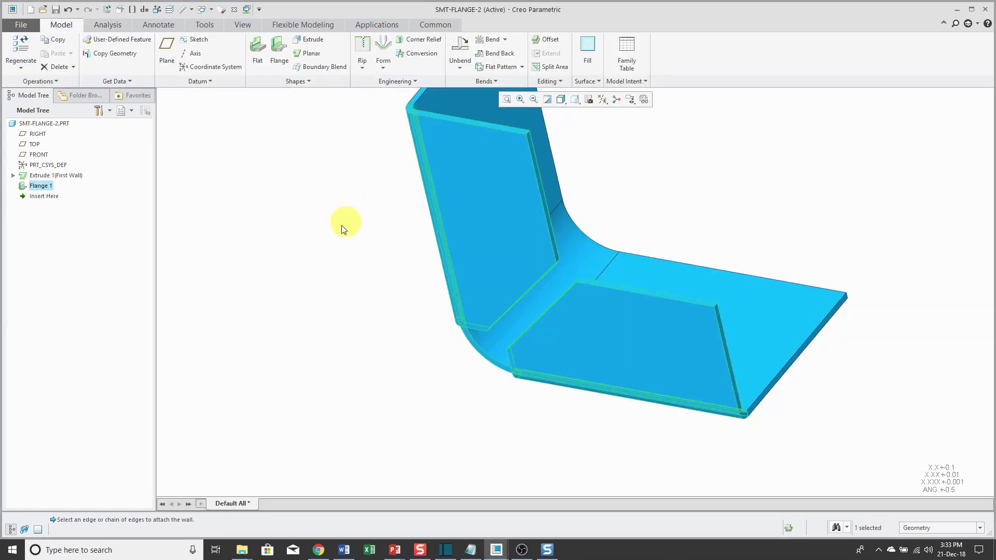
click(332, 243)
middle_drag(385, 285, 349, 316)
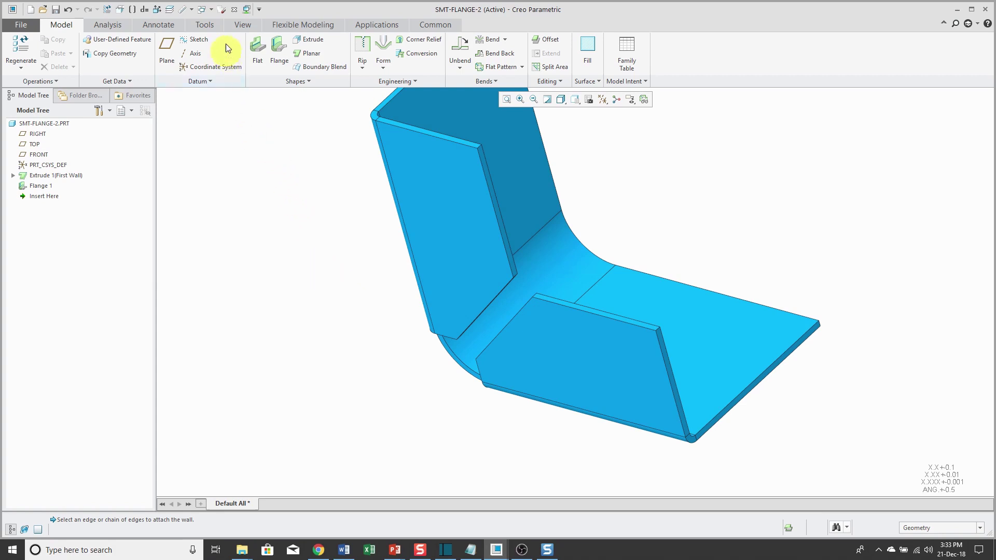
- Switch to the SMT-FLANGE-1 window and open the definition of its flange for editing
click(212, 11)
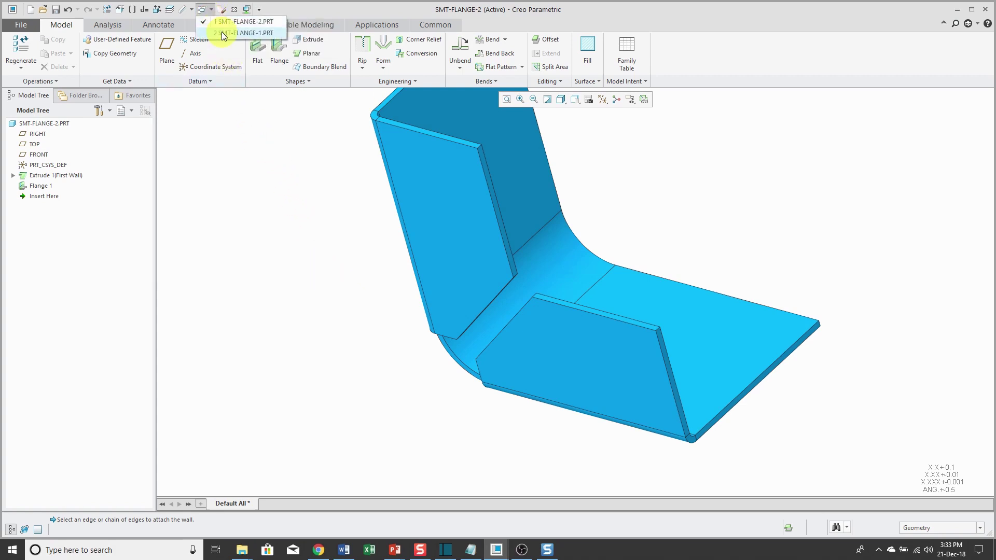
click(222, 33)
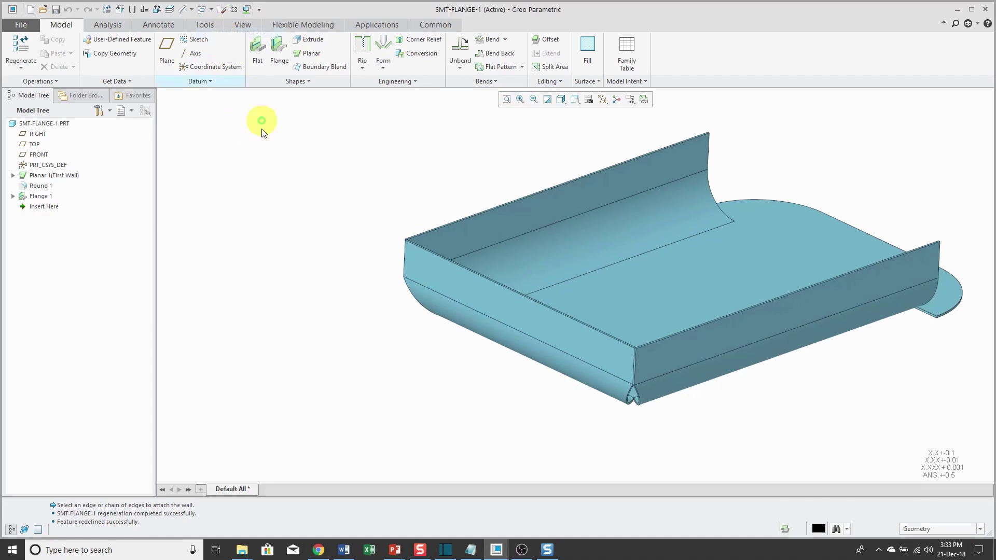
click(40, 197)
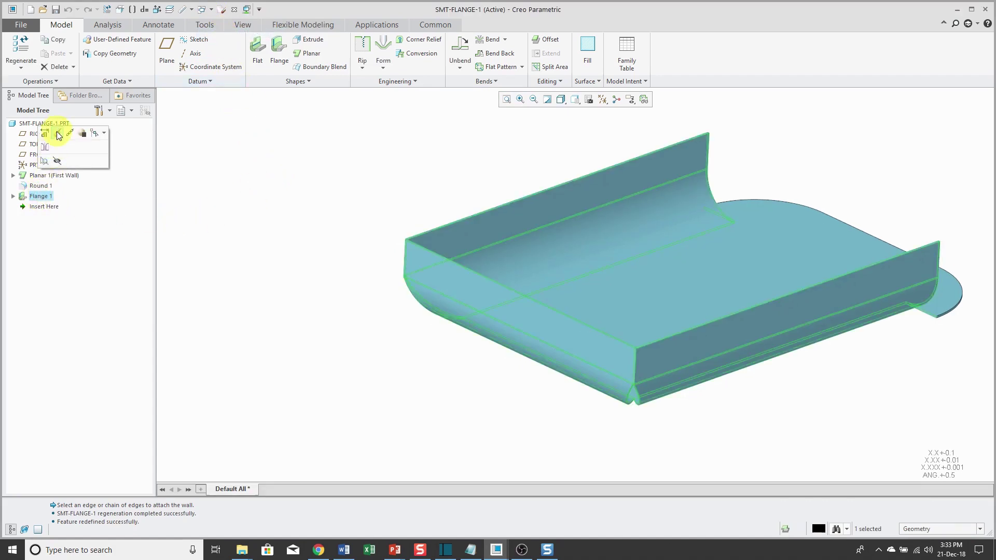
click(58, 133)
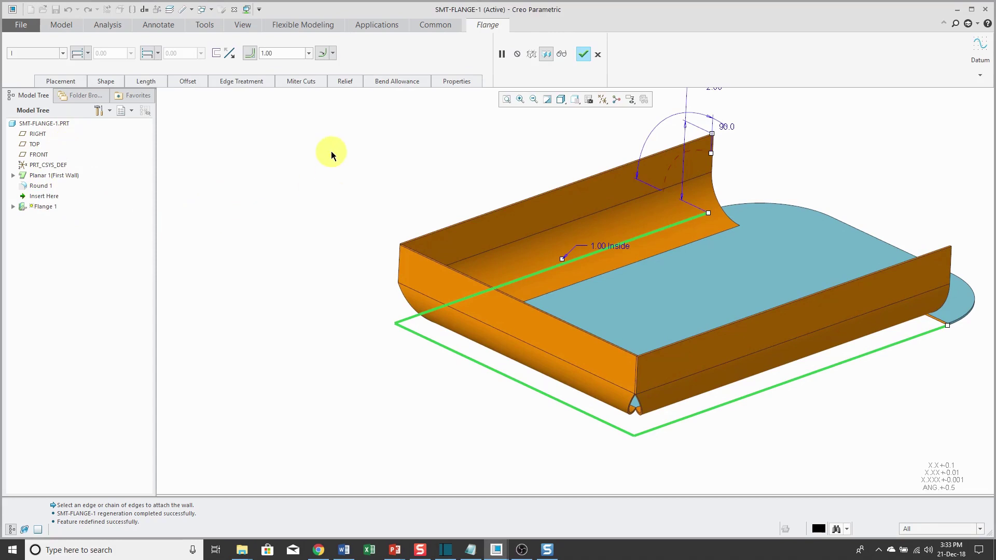
- Set the flange's bend relief type to Stretch and inspect the relief at the flange end
click(347, 82)
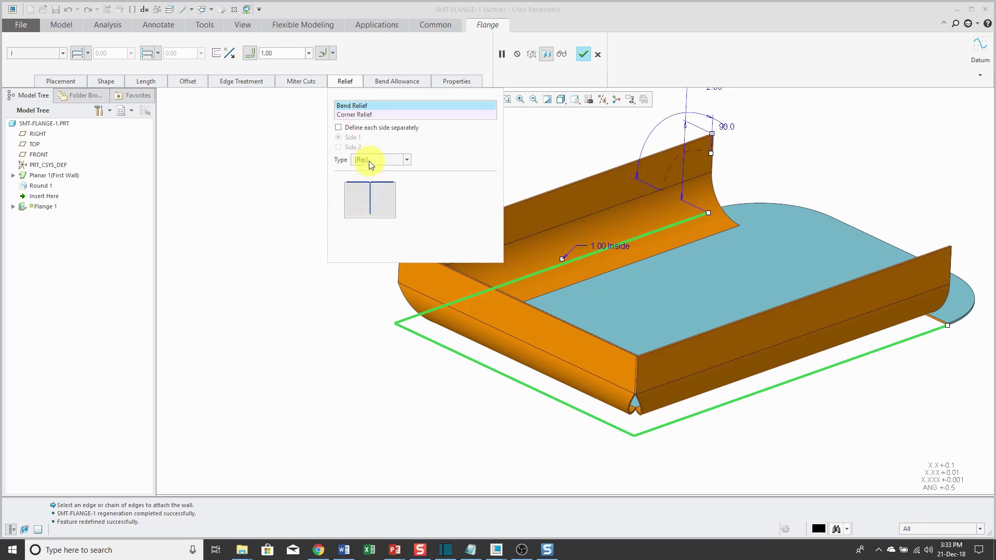
click(409, 161)
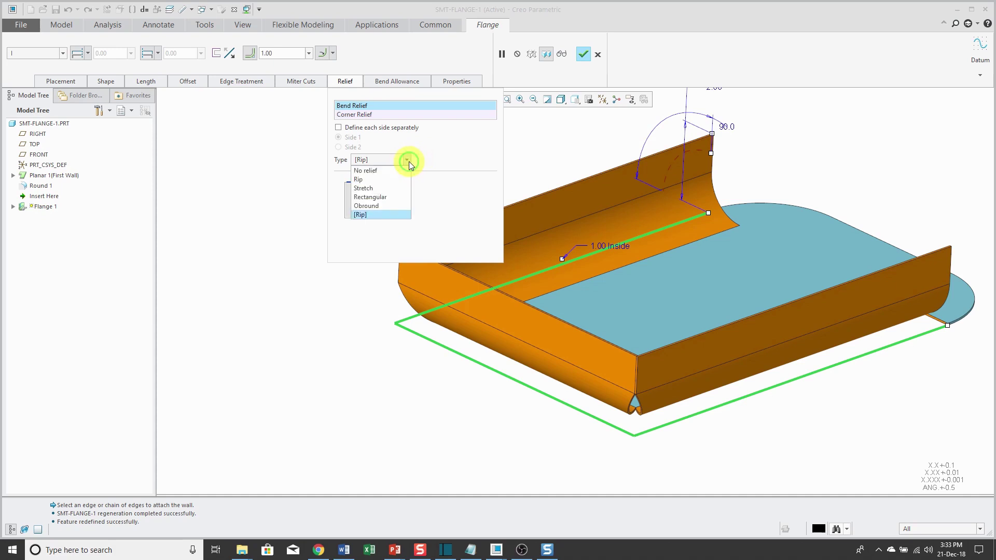
click(396, 189)
middle_drag(695, 389, 651, 342)
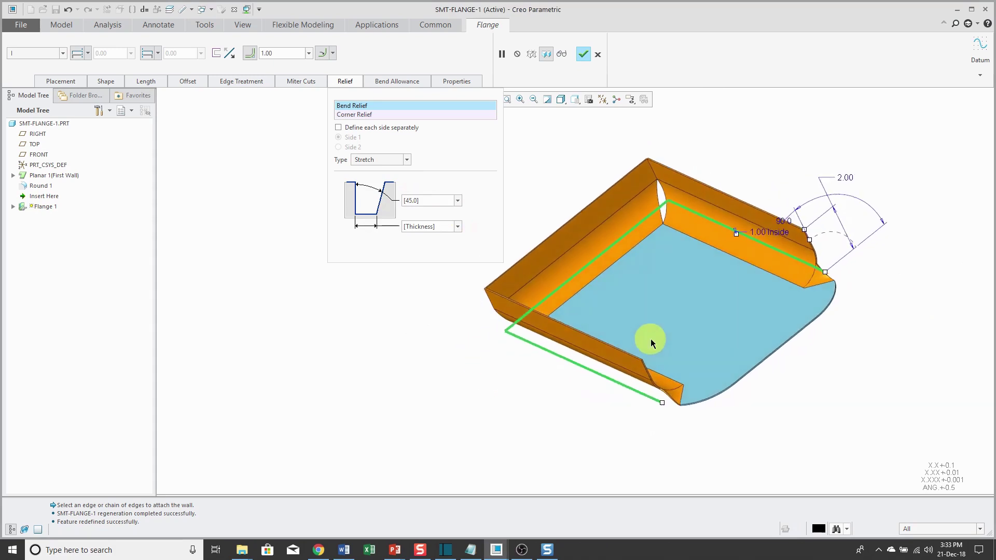
scroll(688, 392, up, 6)
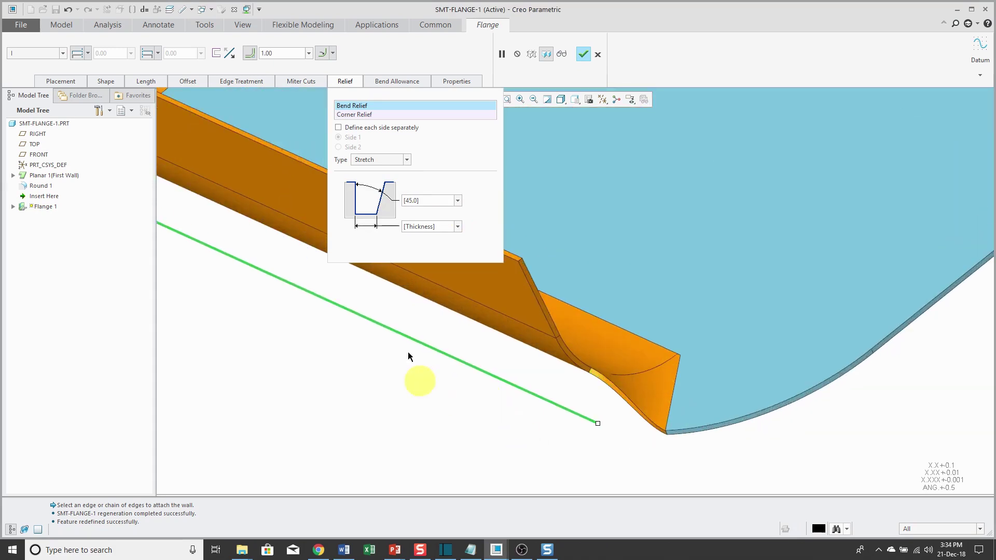
- Set the bend relief type to Rectangular and inspect the notch at the end of the bend
click(407, 160)
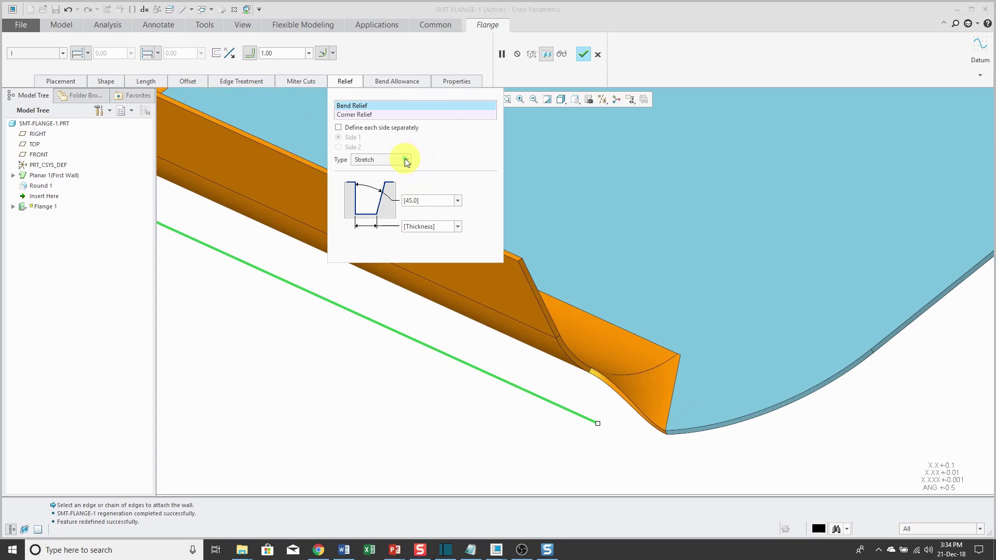
click(388, 197)
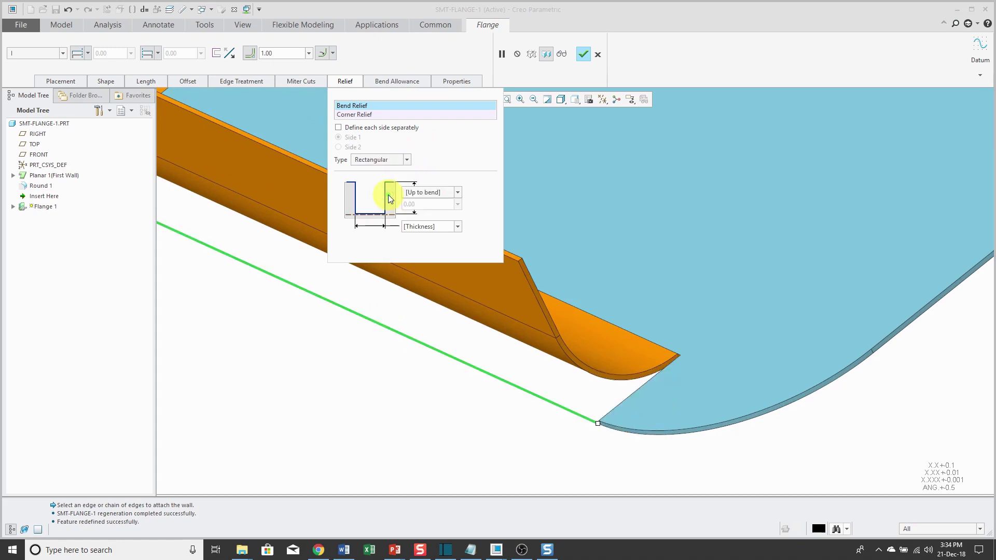
middle_drag(654, 375, 674, 363)
scroll(674, 356, up, 3)
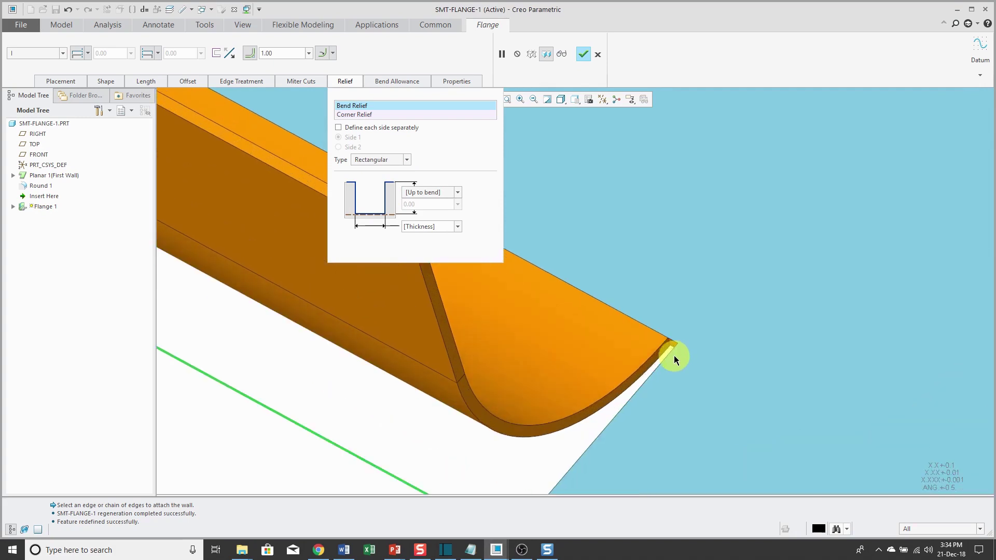
- Set the rectangular bend relief's depth option to Blind and its width to 2.0 * Thickness
click(458, 192)
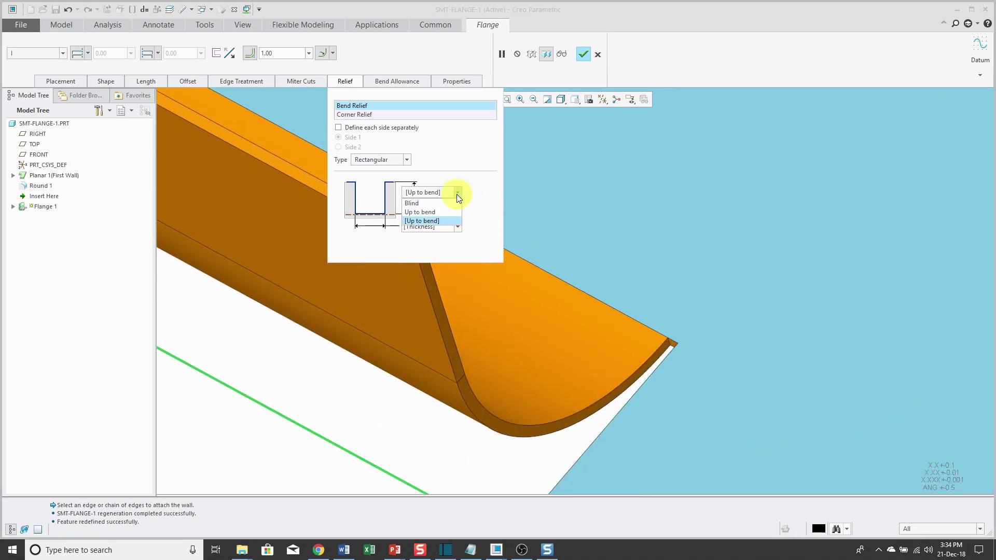
click(450, 203)
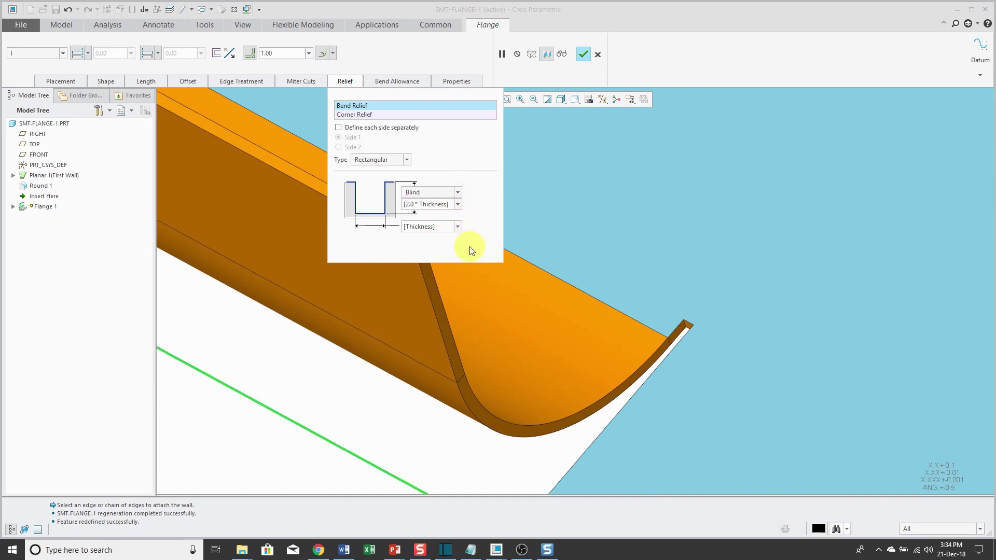
click(458, 227)
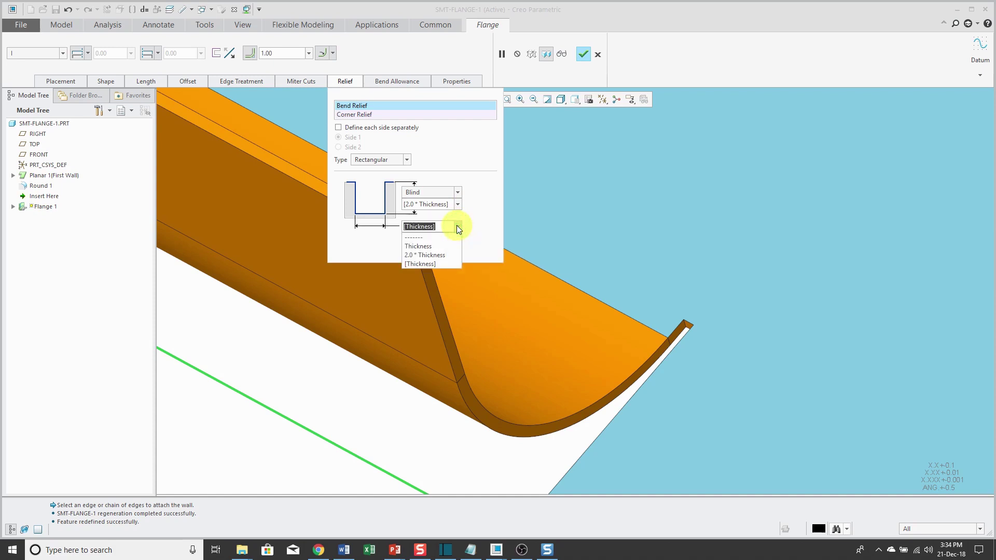
click(455, 255)
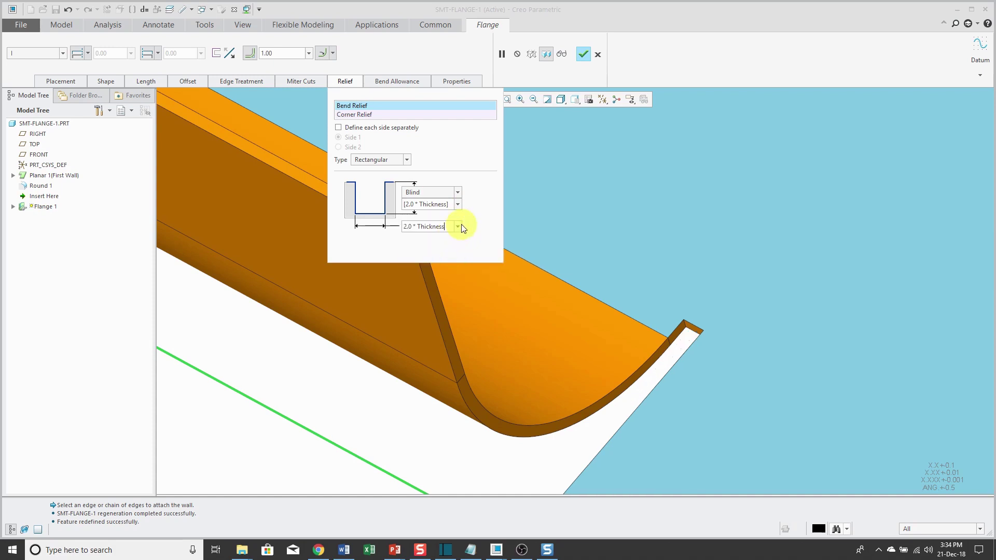
- Set the rectangular bend relief's width to .125
double_click(444, 225)
text(.125)
key(Return)
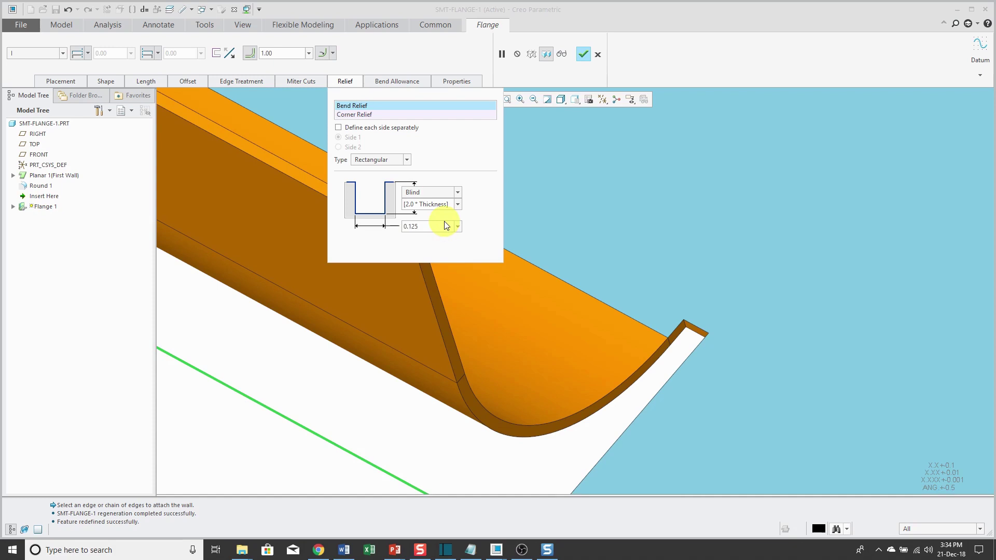
- Set the bend relief type to Obround, inspect both flange ends, and enable defining each side separately
click(406, 161)
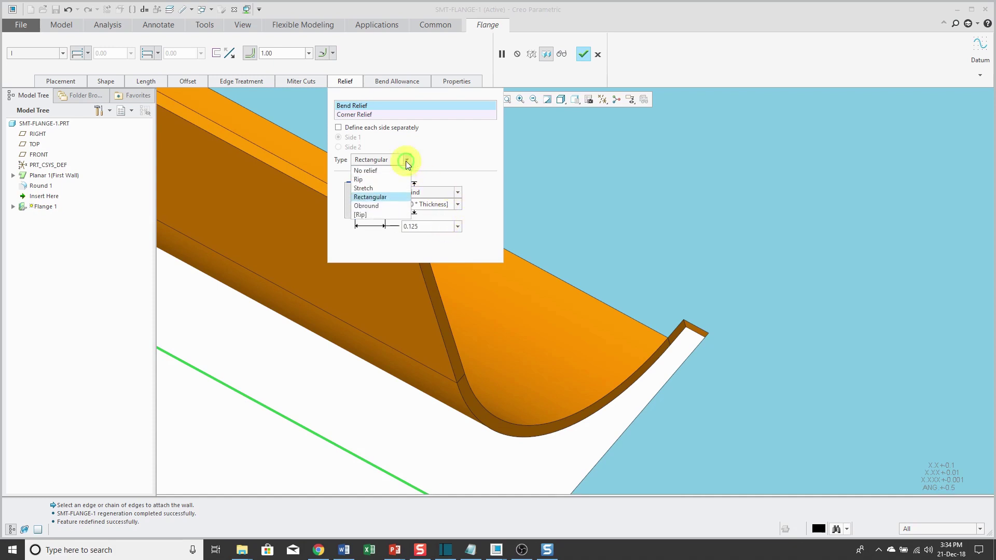
click(377, 206)
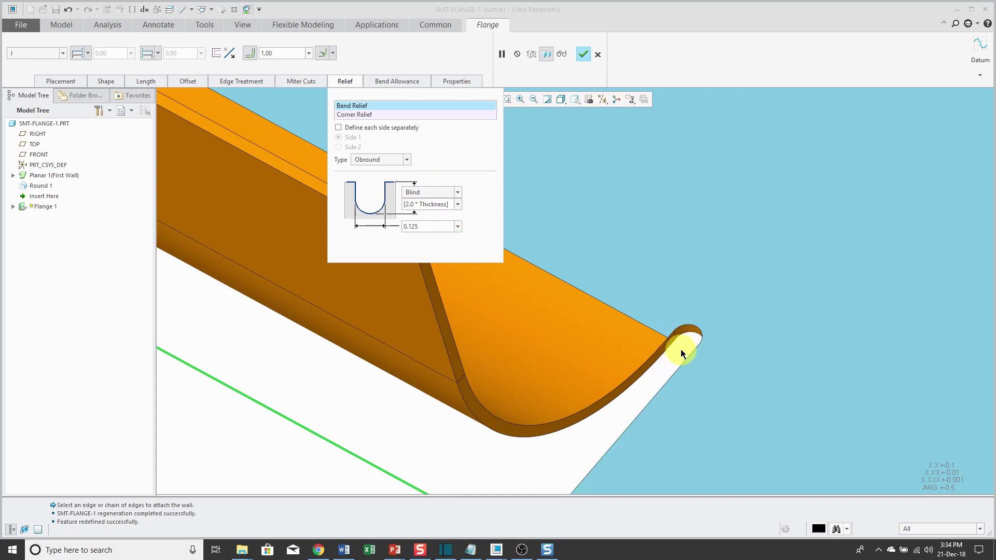
scroll(631, 375, down, 4)
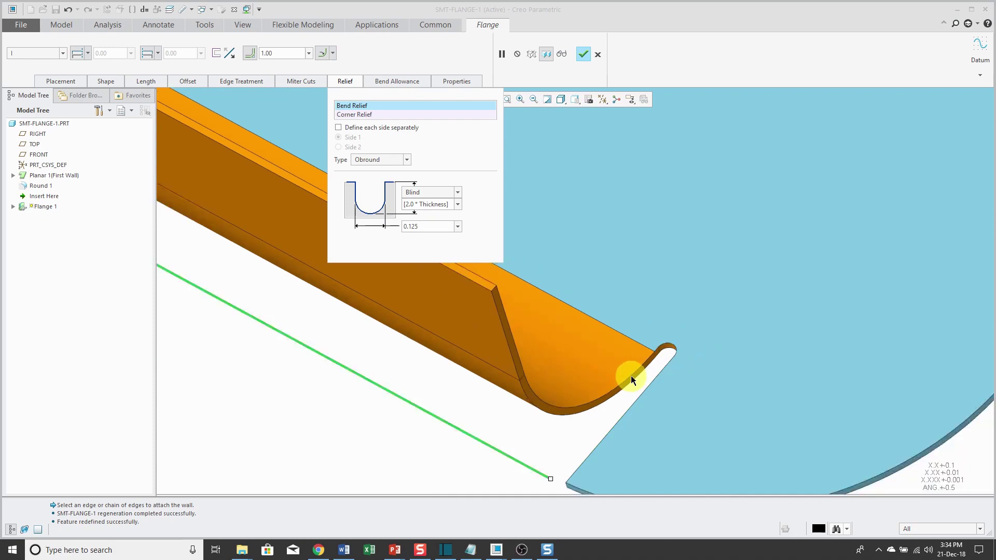
scroll(631, 375, down, 4)
scroll(762, 213, up, 2)
scroll(762, 218, down, 1)
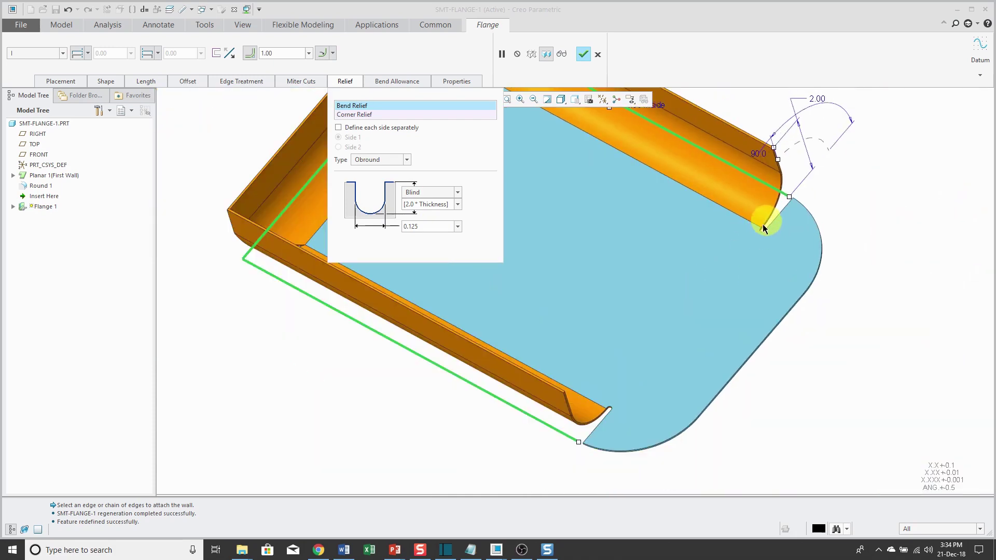
click(339, 129)
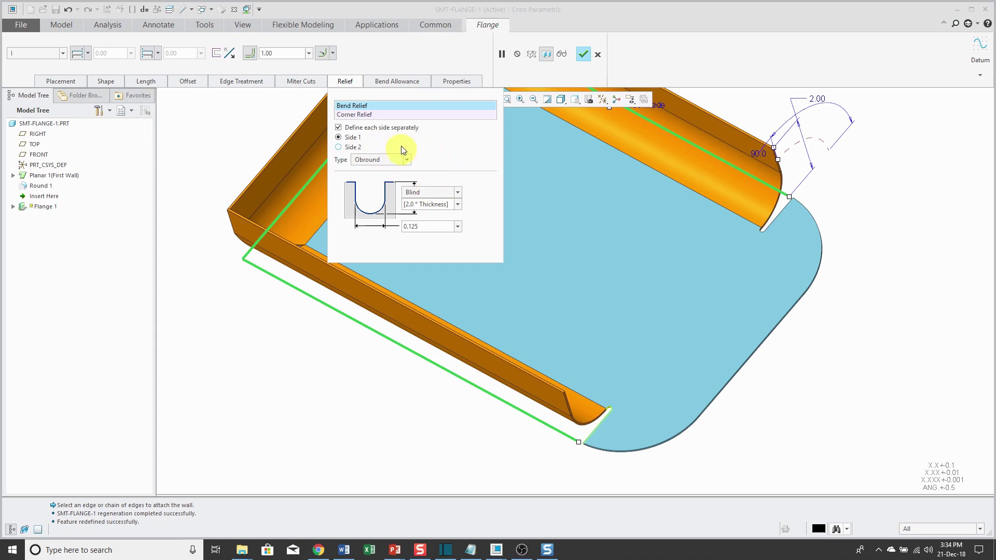
- Open the flange's corner relief settings and examine the V notch relief where two walls meet
click(373, 115)
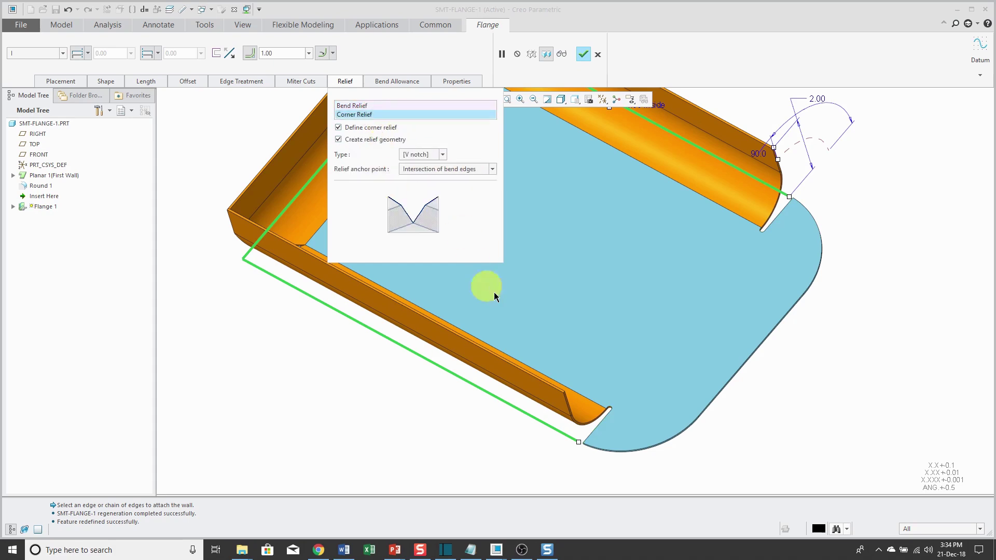
scroll(713, 404, down, 3)
middle_drag(714, 403, 683, 363)
scroll(589, 422, up, 6)
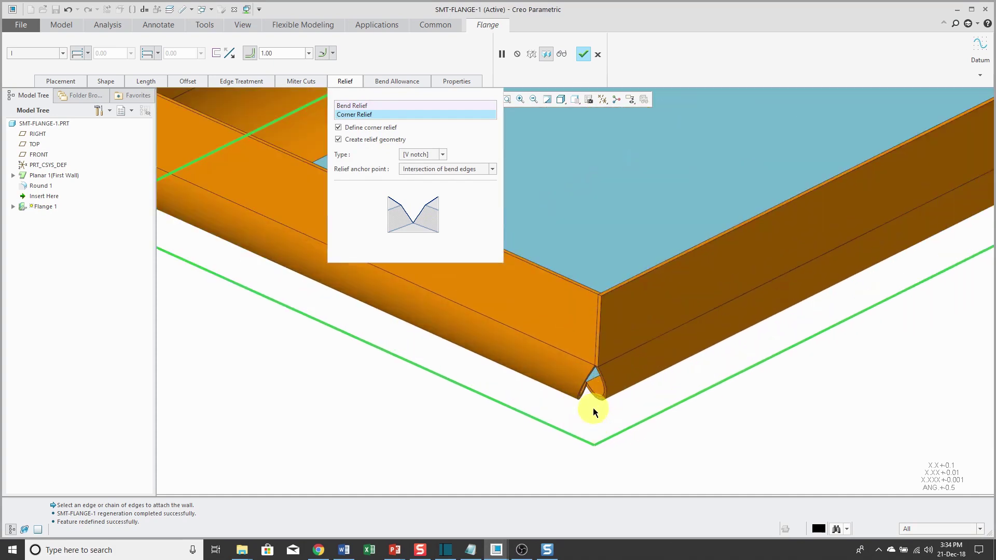
scroll(595, 405, up, 2)
scroll(514, 375, up, 3)
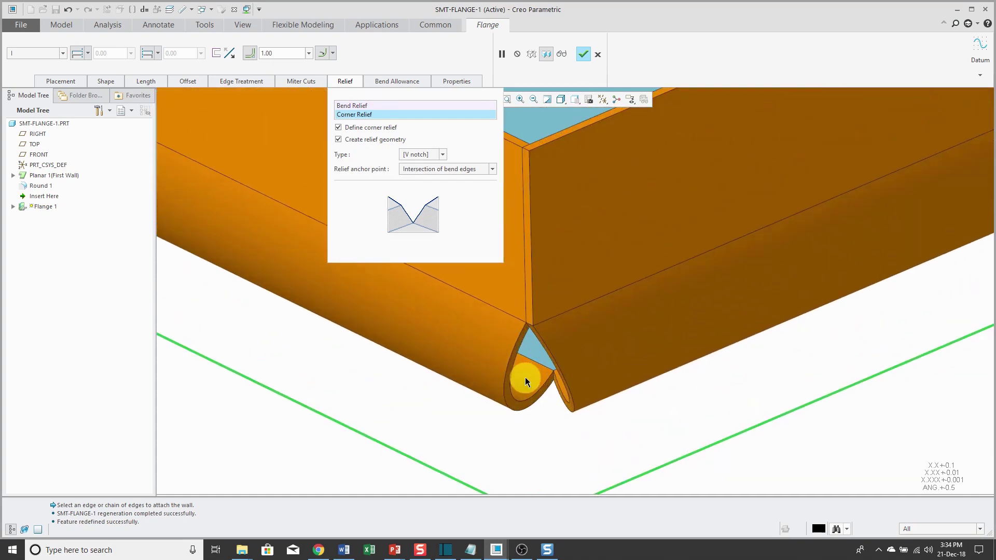
shift+middle_drag(516, 445, 523, 440)
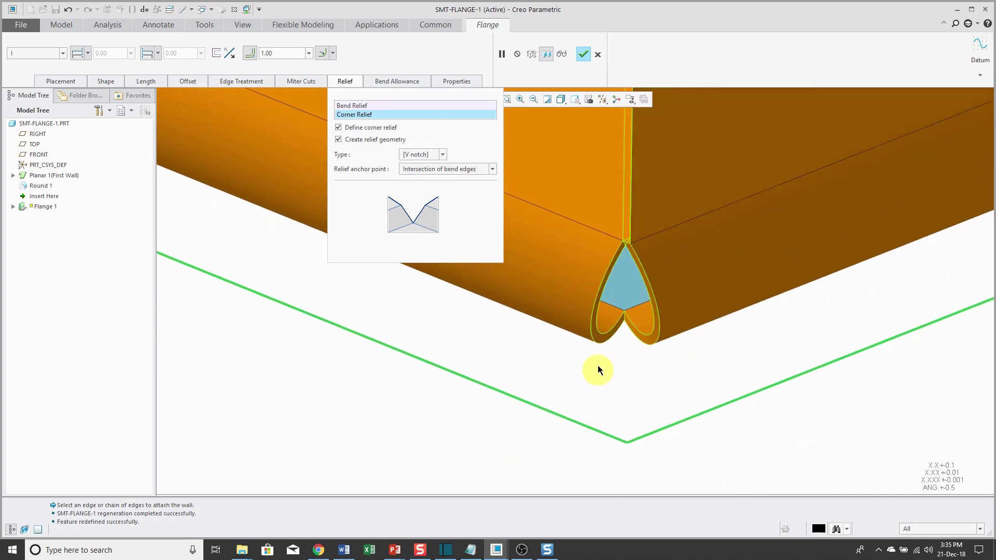
scroll(619, 341, up, 1)
- Try the Circular and Rectangular corner relief types, inspecting the cut at the flange corner
click(442, 154)
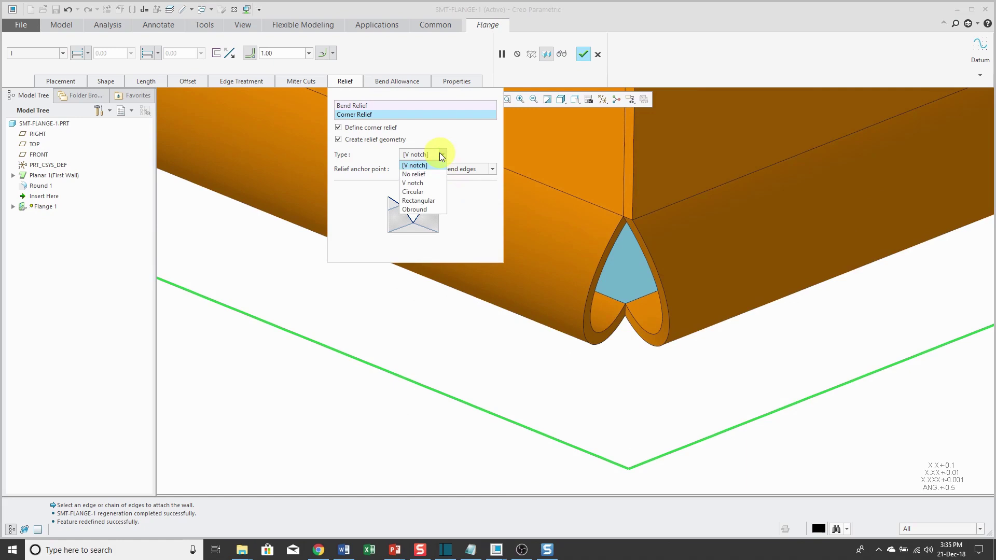
click(436, 190)
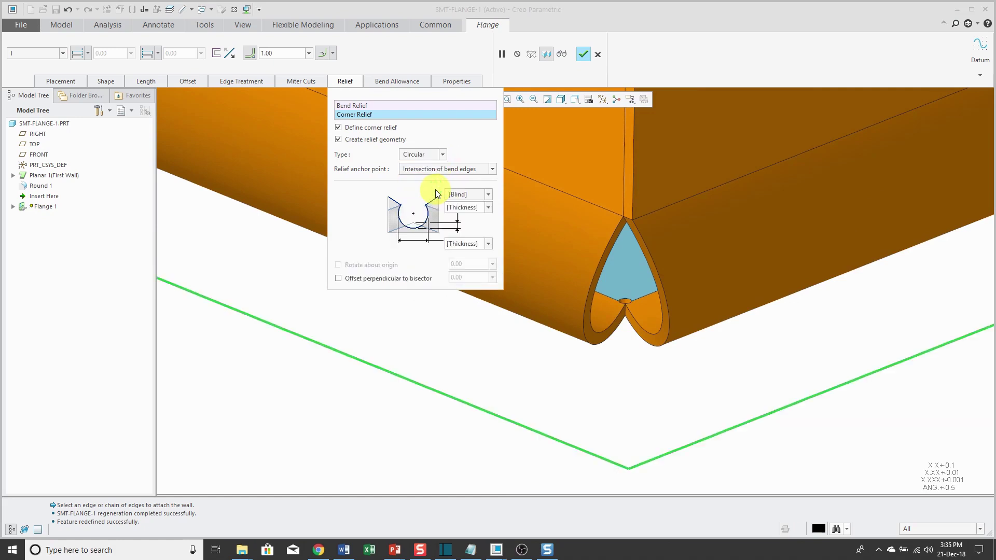
scroll(612, 277, up, 5)
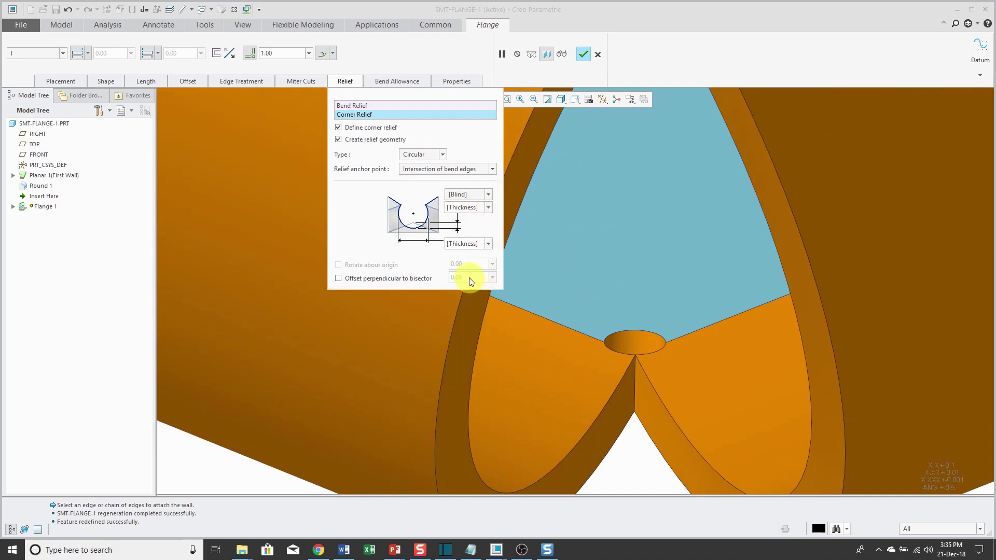
click(443, 154)
click(428, 201)
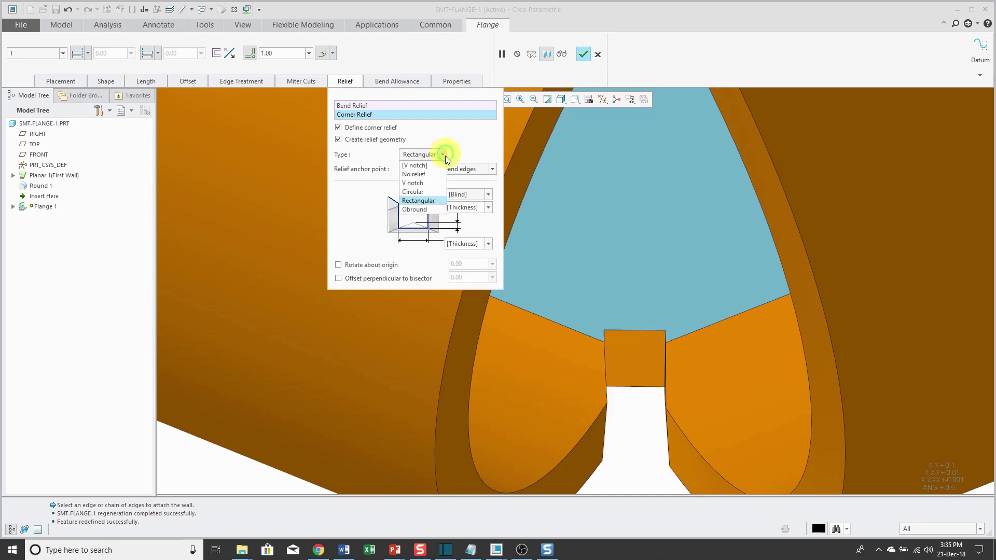
- Set the corner relief type to Obround and inspect the resulting cut at the flange corner
click(435, 208)
scroll(649, 393, down, 5)
scroll(649, 393, down, 3)
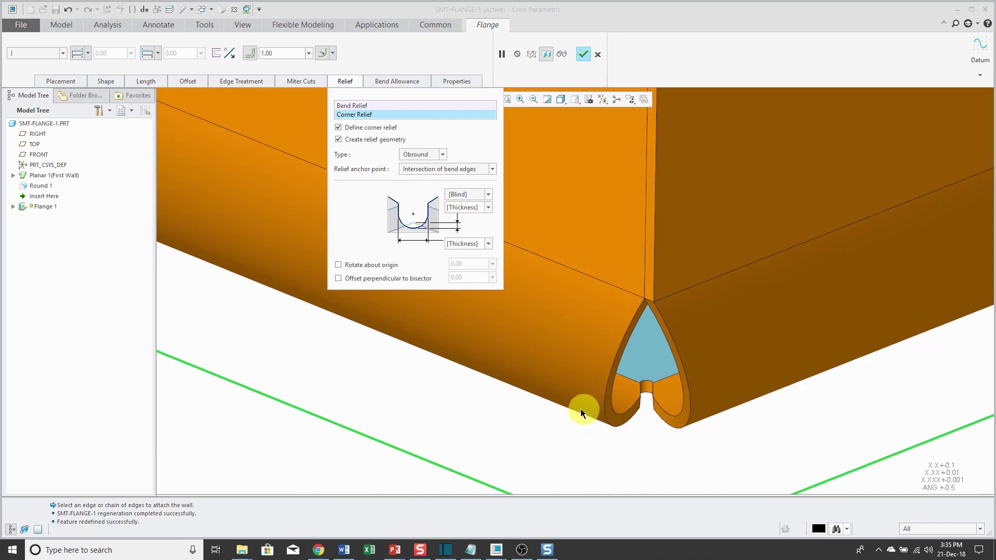
scroll(628, 449, down, 5)
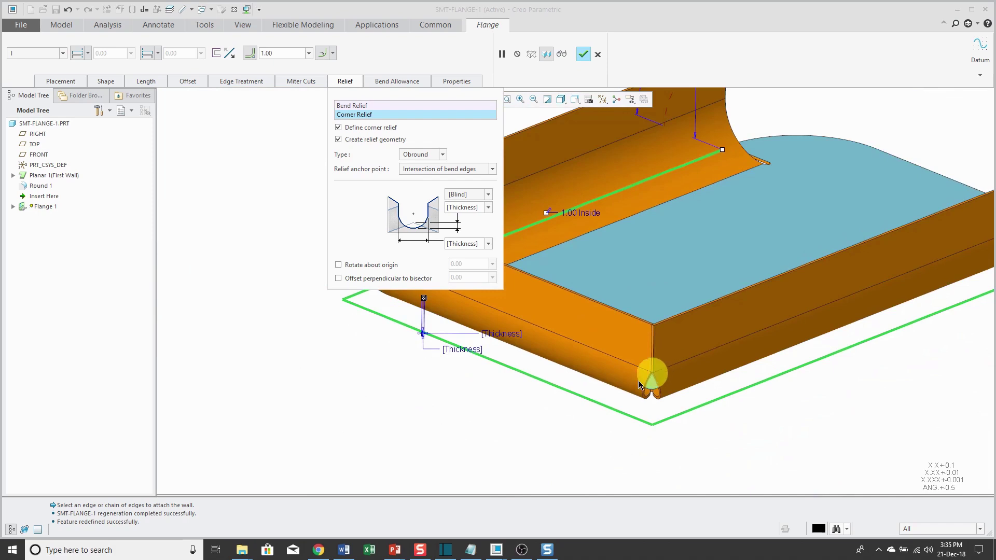
- Review the bend allowance options by switching the developed length calculation to feature settings and back to part settings
click(405, 82)
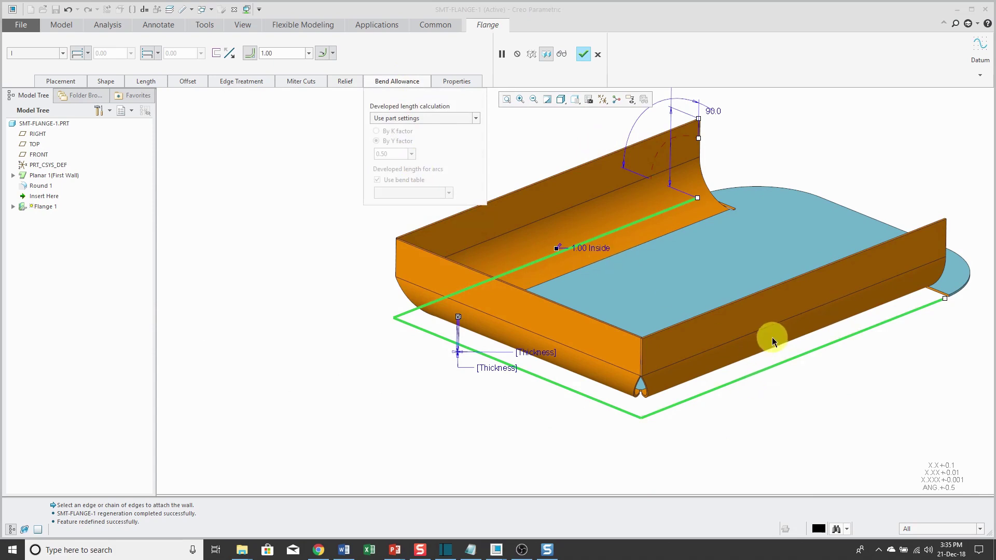
click(475, 119)
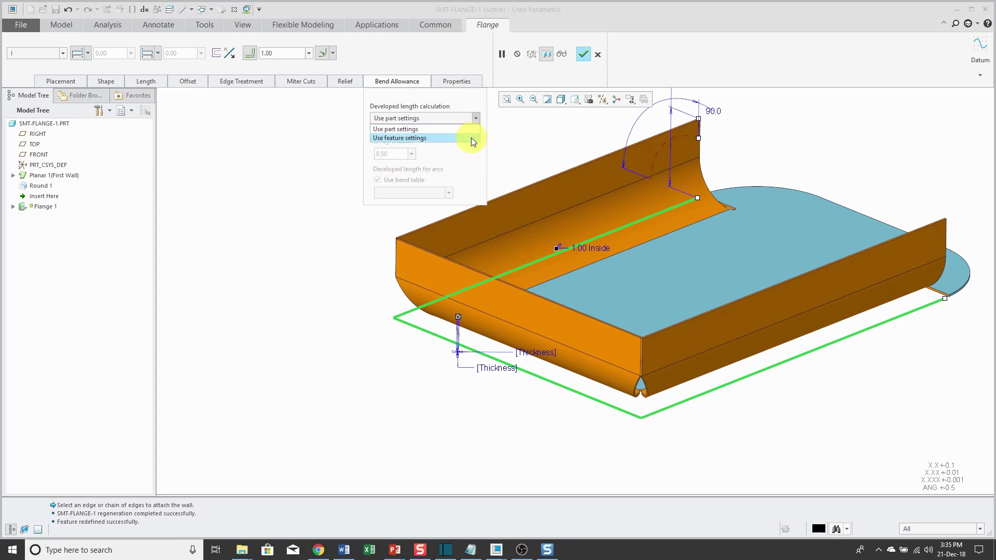
click(471, 138)
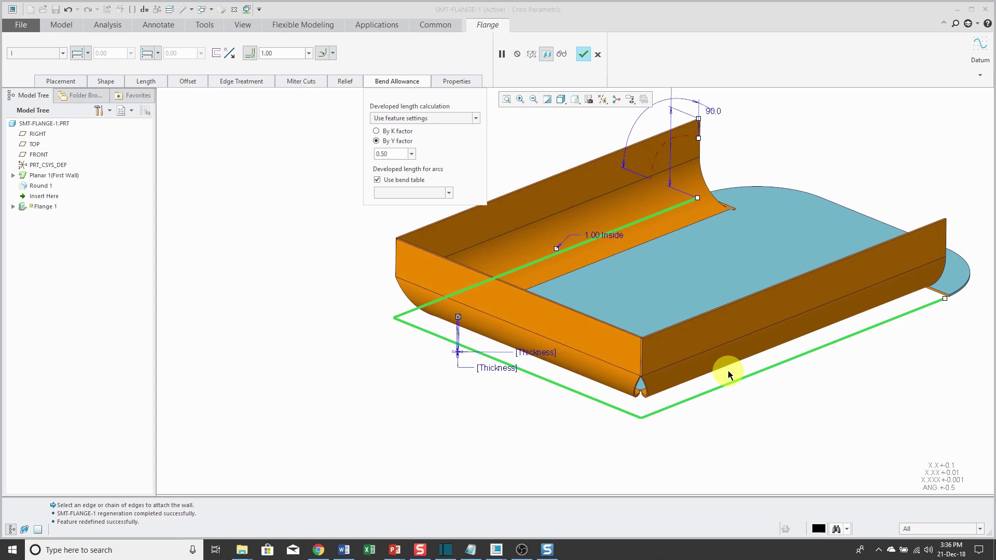
click(469, 118)
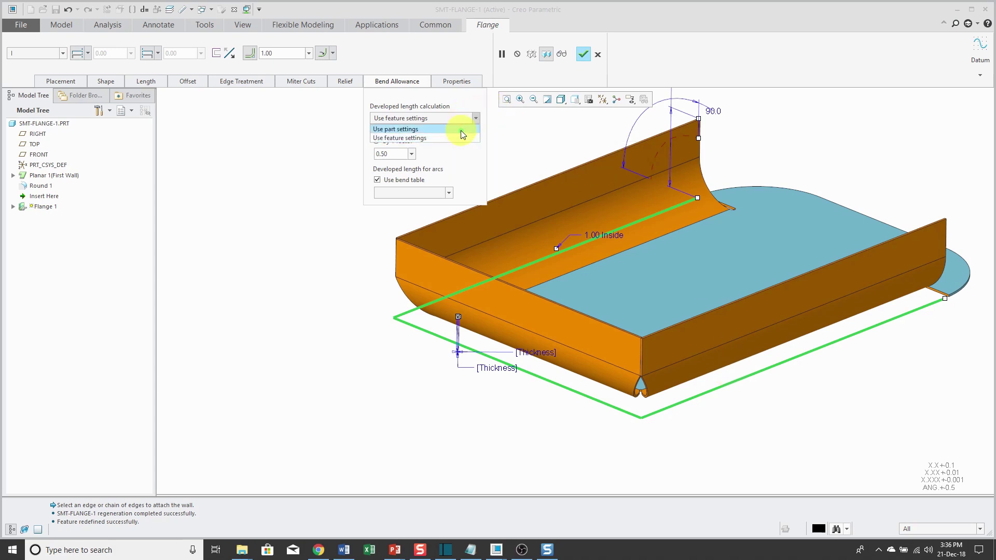
click(463, 130)
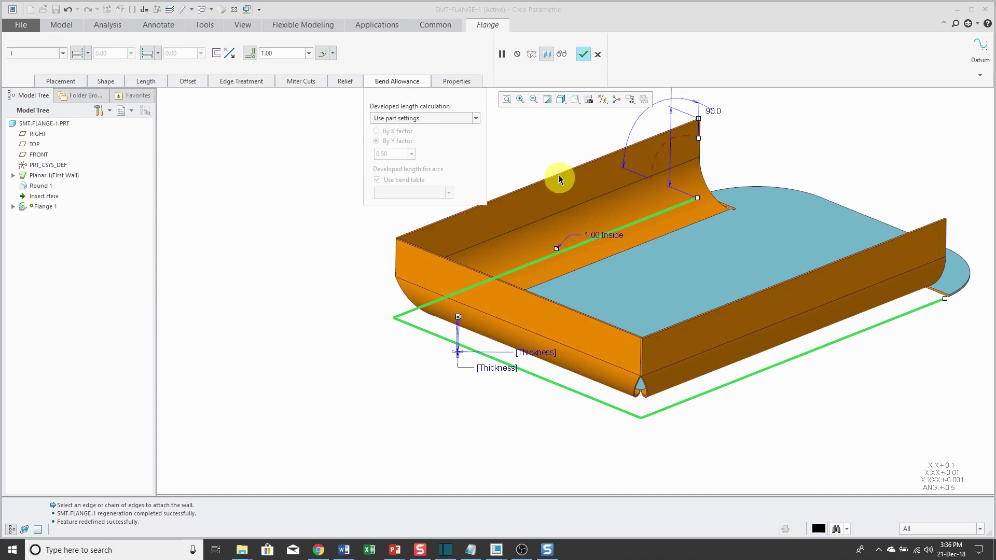
- Complete the flange with its current settings and inspect the finished part from another angle
click(583, 54)
middle_drag(329, 182, 324, 216)
scroll(534, 205, down, 3)
middle_drag(534, 204, 456, 269)
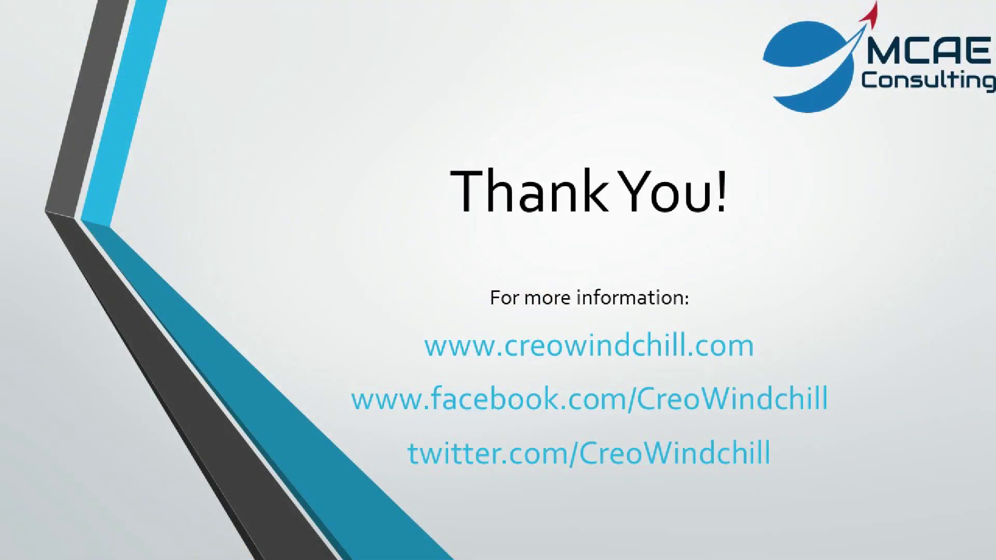